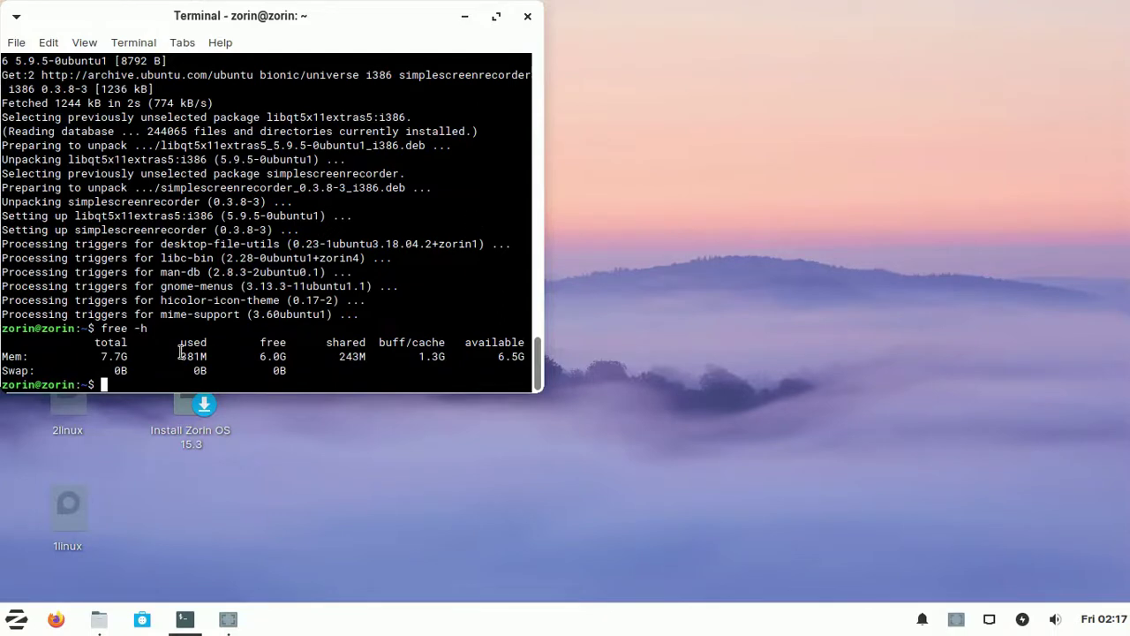
Step: Rerun free -h to show 532M used and 5.8G free of 7.7G RAM, with 0B swap
{"action": "left_click_drag", "start_coordinate": [151, 328], "coordinate": [104, 328]}
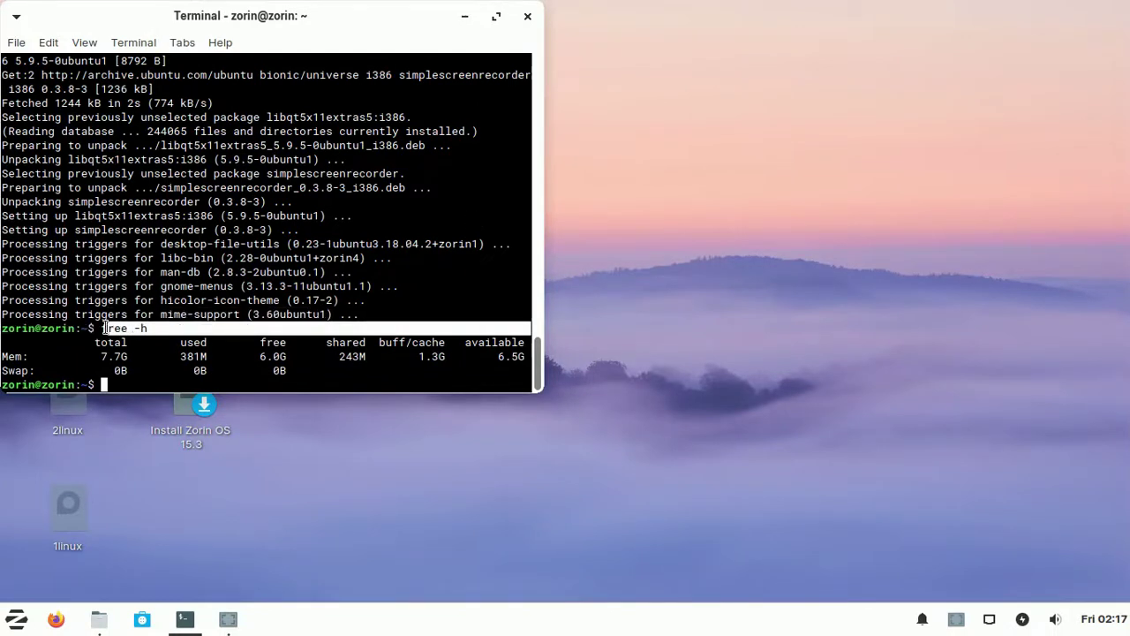
{"action": "left_click", "coordinate": [224, 357]}
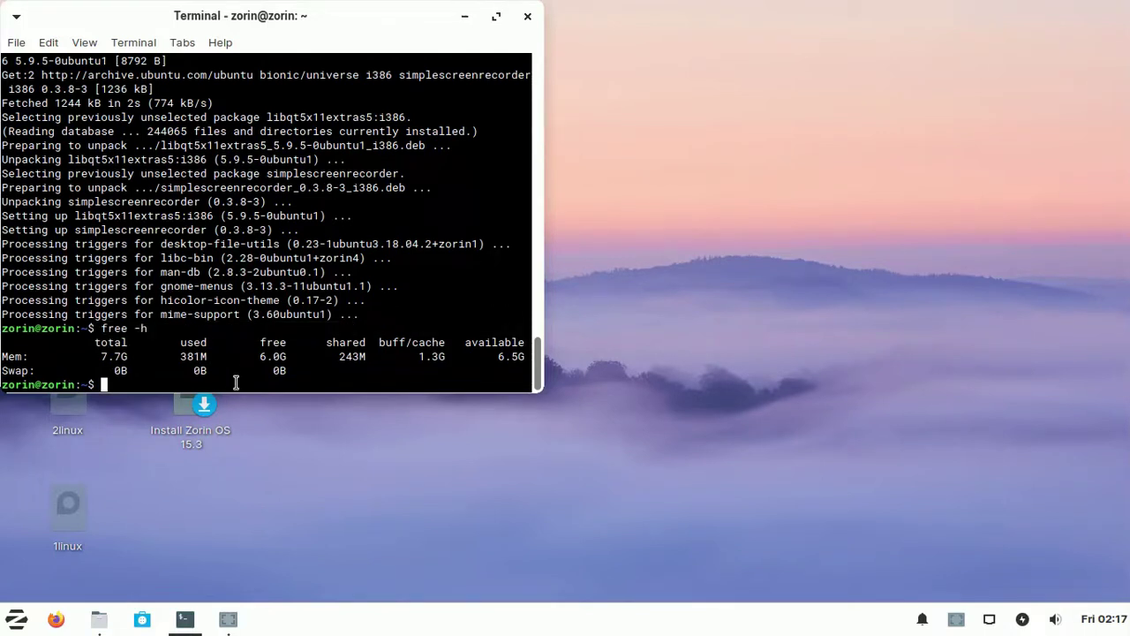
{"action": "type", "text": "free"}
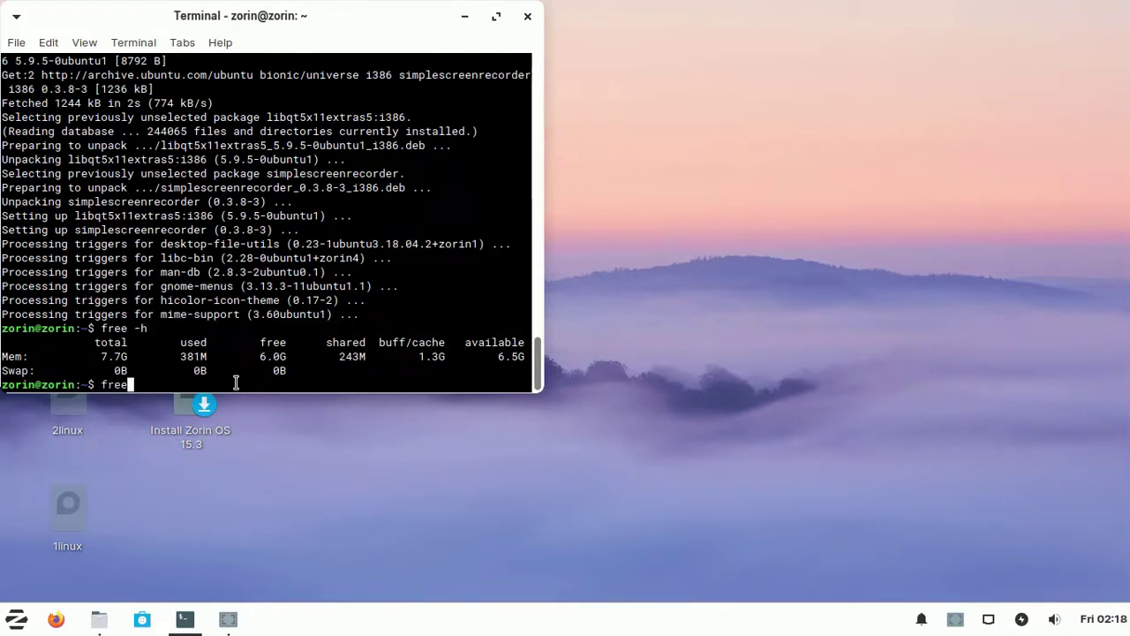
{"action": "type", "text": " -h"}
{"action": "key", "text": "Return"}
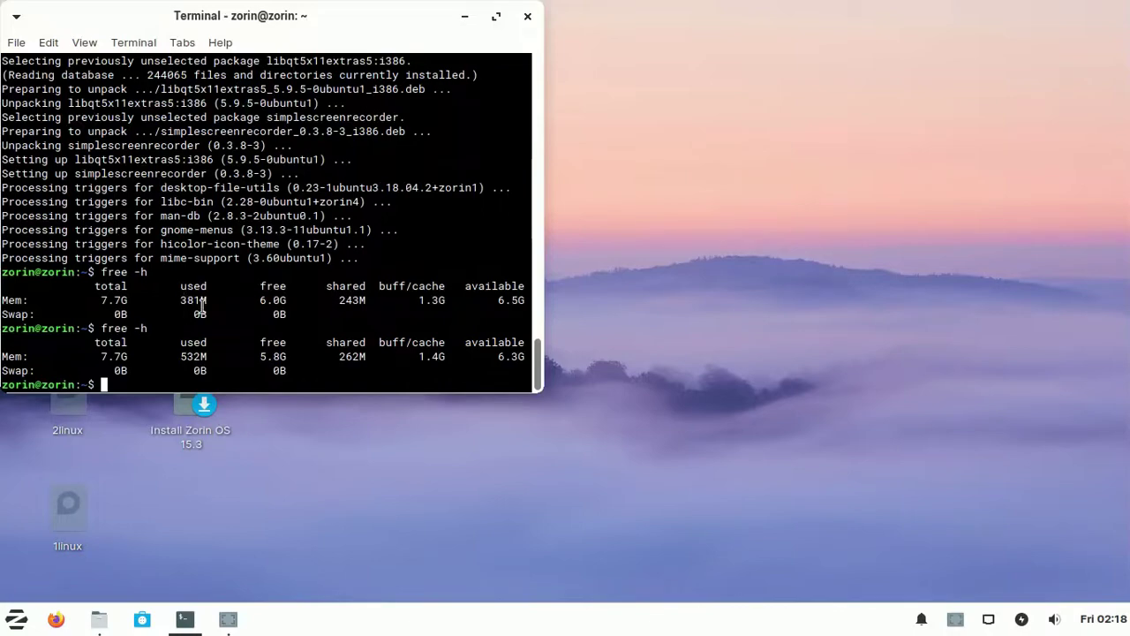
Step: Review the sudo apt update and simplescreenrecorder install output, then close Terminal
{"action": "left_click_drag", "start_coordinate": [536, 372], "coordinate": [543, 50]}
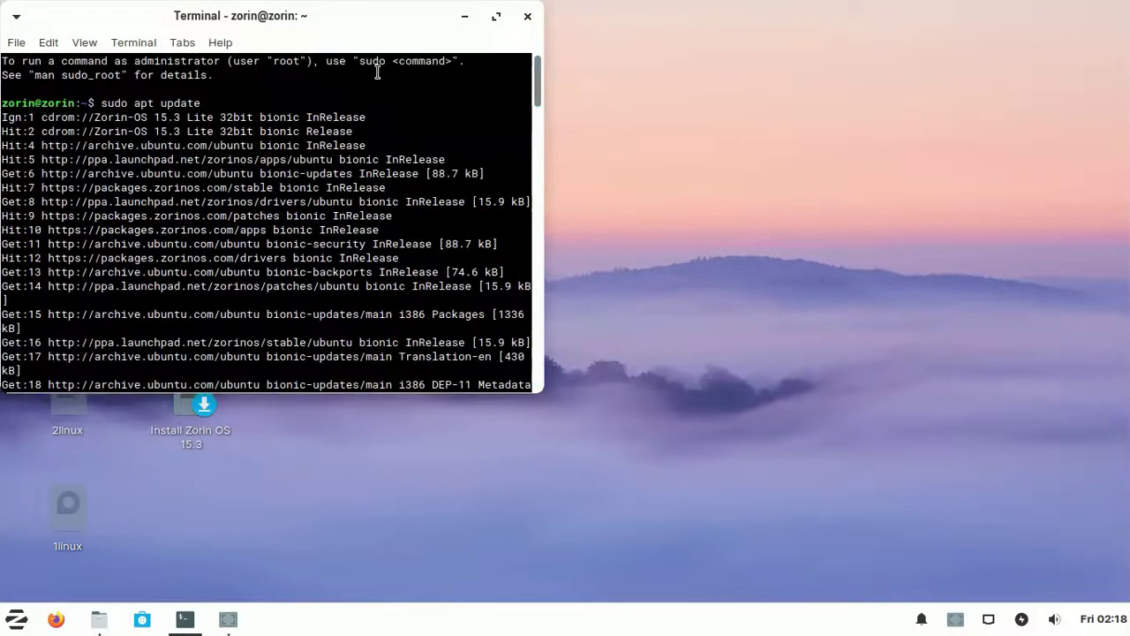
{"action": "left_click_drag", "start_coordinate": [211, 102], "coordinate": [100, 104]}
{"action": "scroll", "coordinate": [273, 236], "scroll_direction": "down", "scroll_amount": 15}
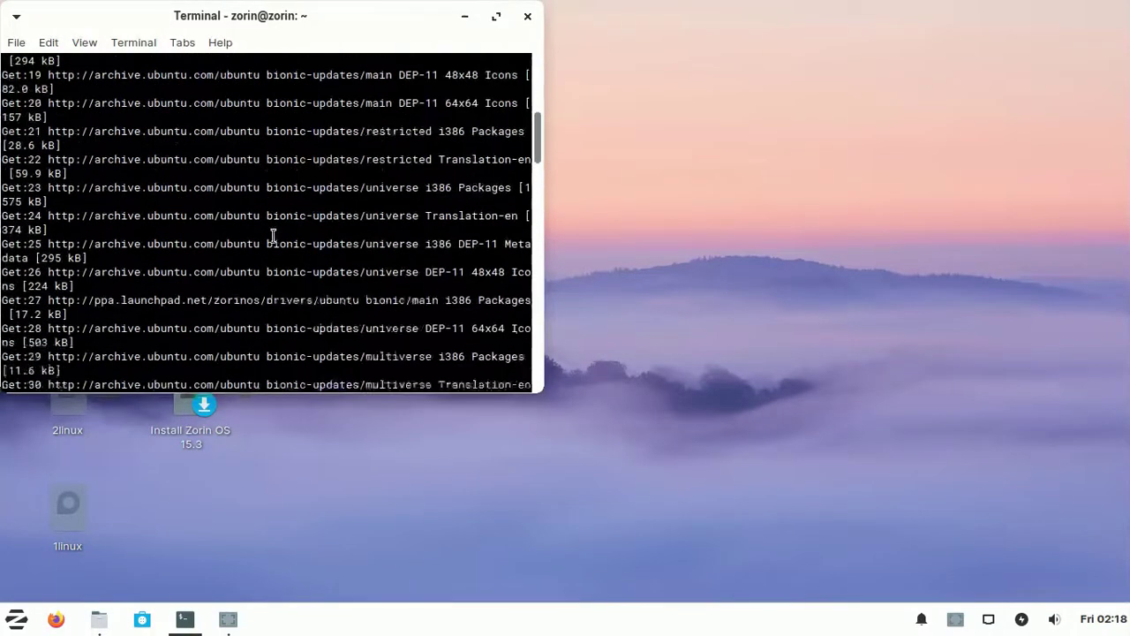
{"action": "scroll", "coordinate": [274, 236], "scroll_direction": "down", "scroll_amount": 12}
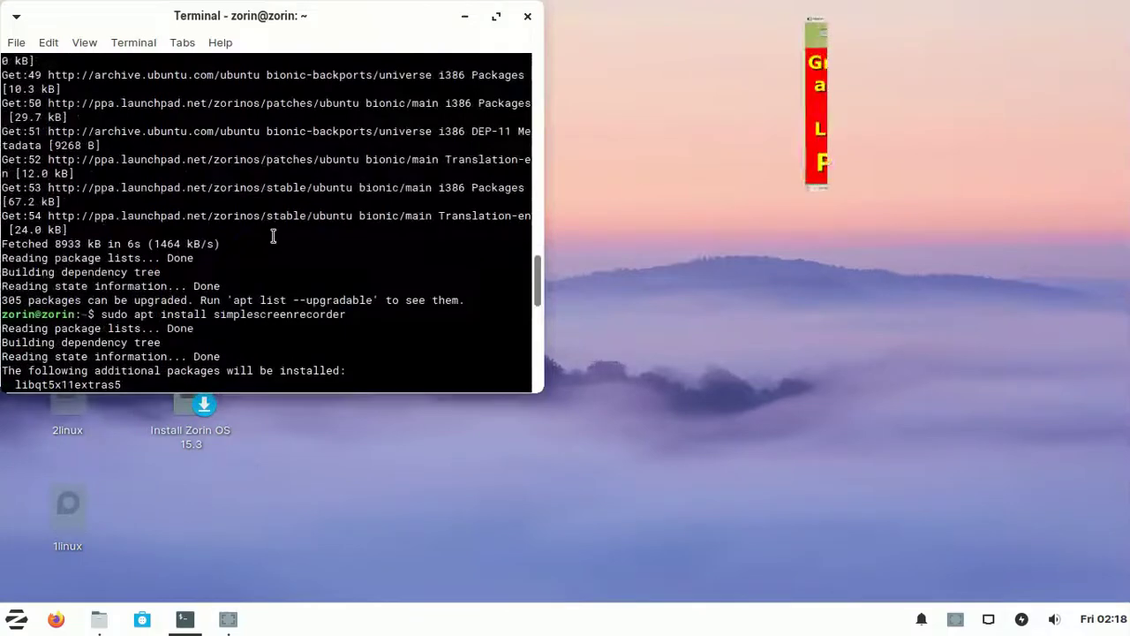
{"action": "left_click_drag", "start_coordinate": [347, 229], "coordinate": [103, 232]}
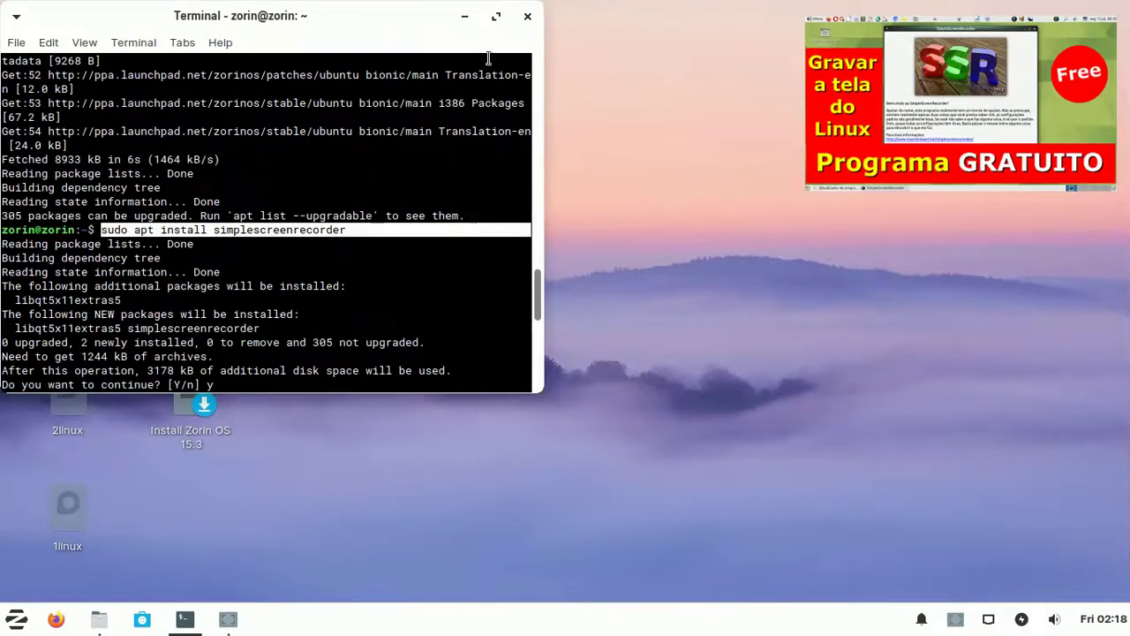
{"action": "left_click", "coordinate": [528, 18]}
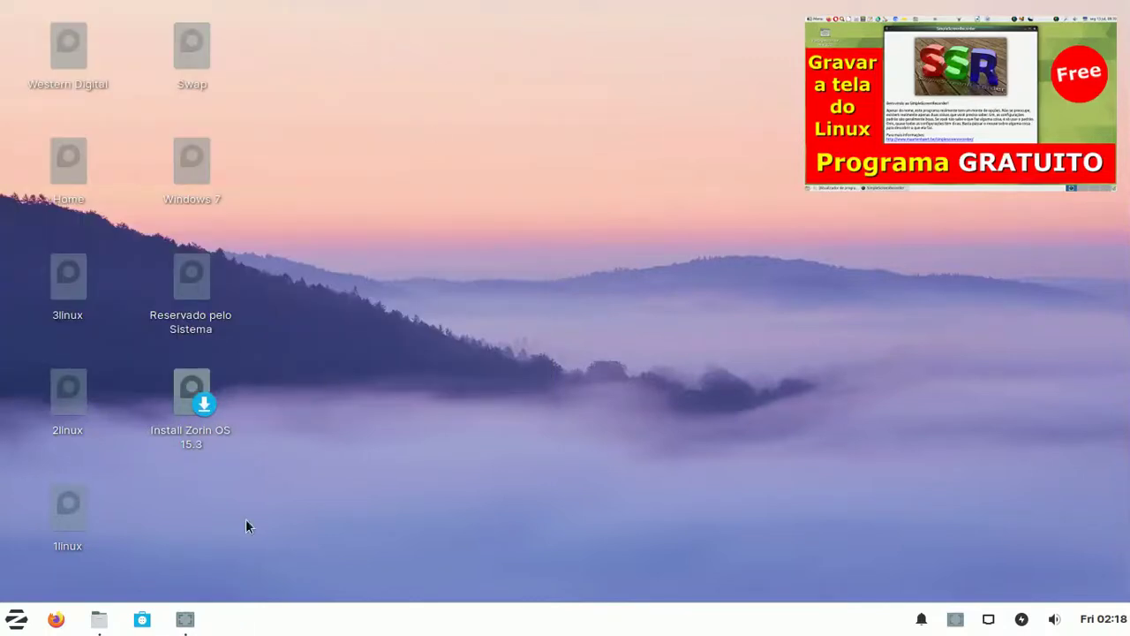
Step: Play teste1.mp4 from Videos in Parole, dismiss the AAC codec prompt, and close both windows
{"action": "left_click", "coordinate": [95, 617]}
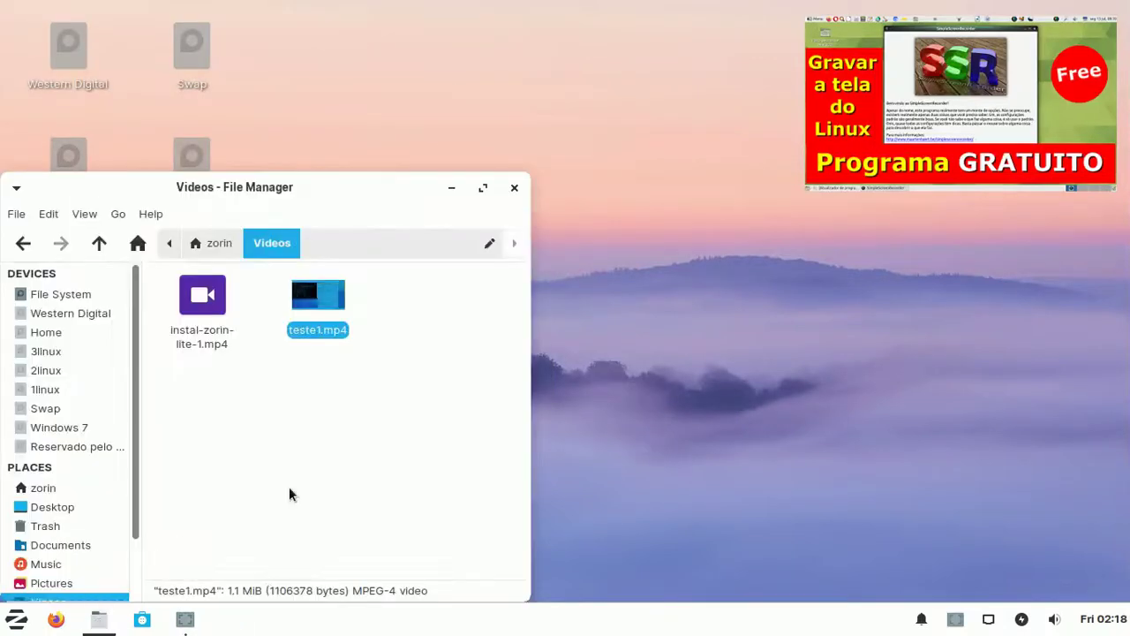
{"action": "left_click", "coordinate": [328, 421]}
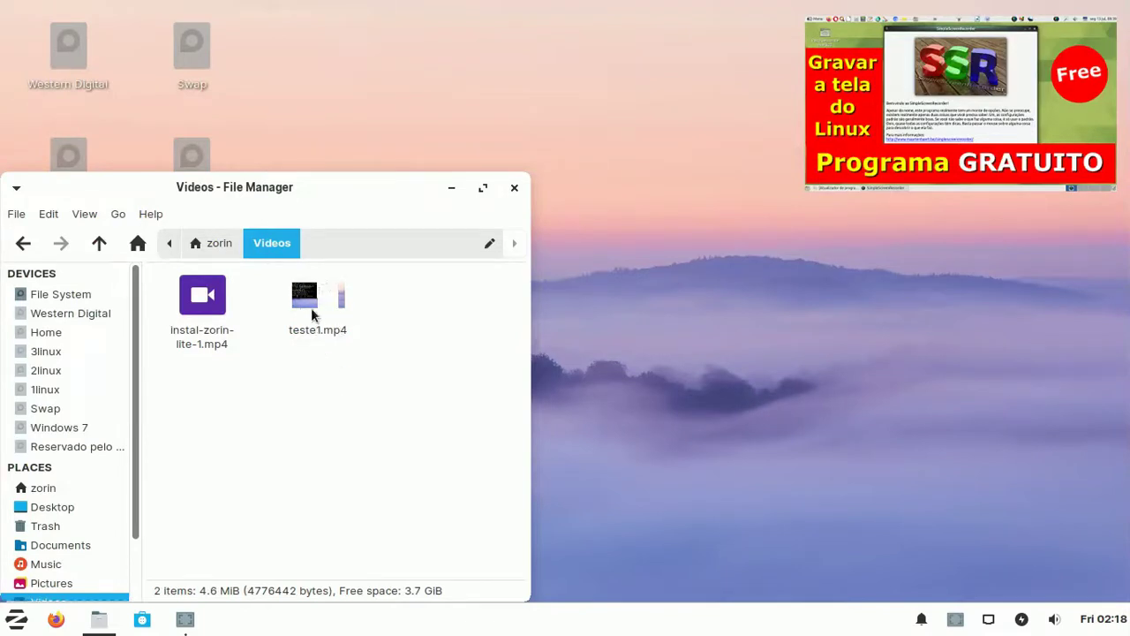
{"action": "right_click", "coordinate": [312, 309]}
{"action": "left_click", "coordinate": [399, 318]}
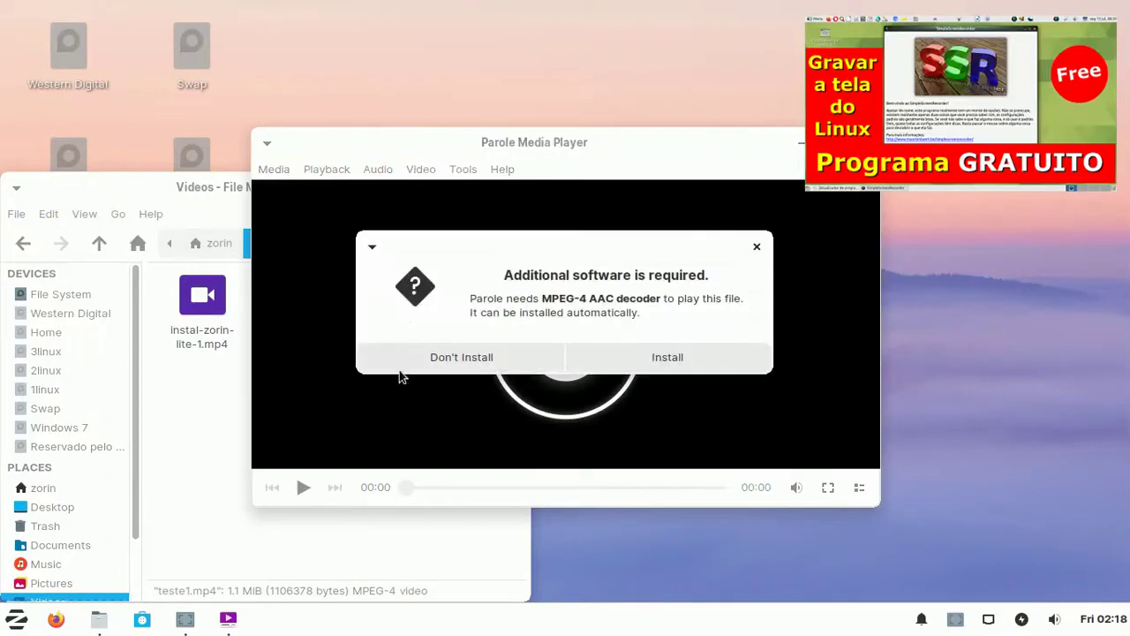
{"action": "left_click", "coordinate": [757, 248]}
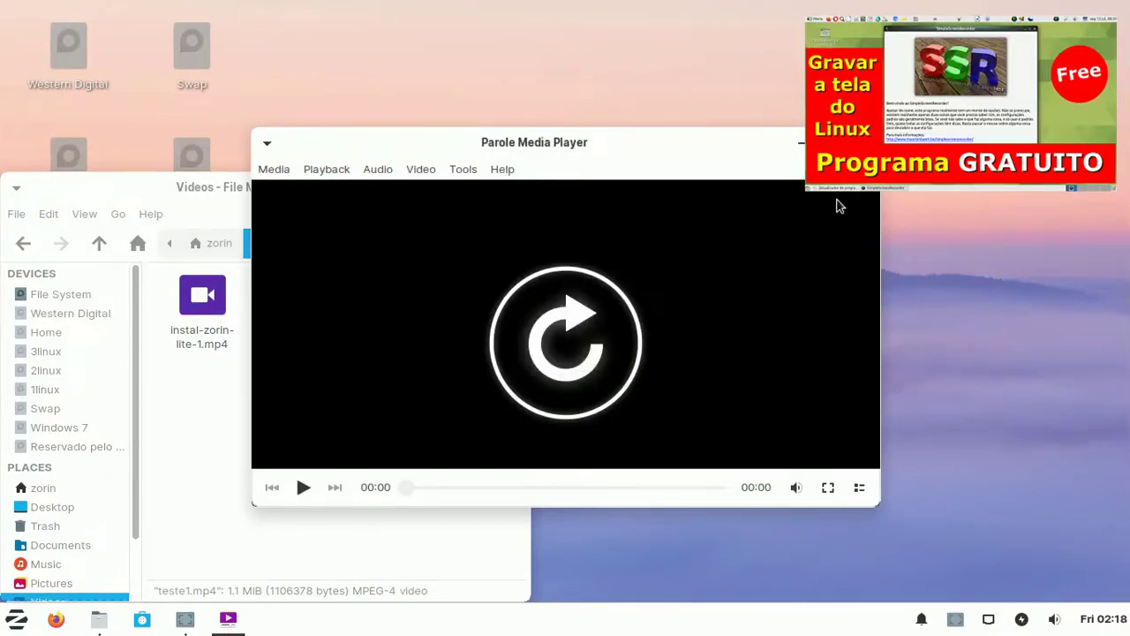
{"action": "key", "text": "ctrl+q"}
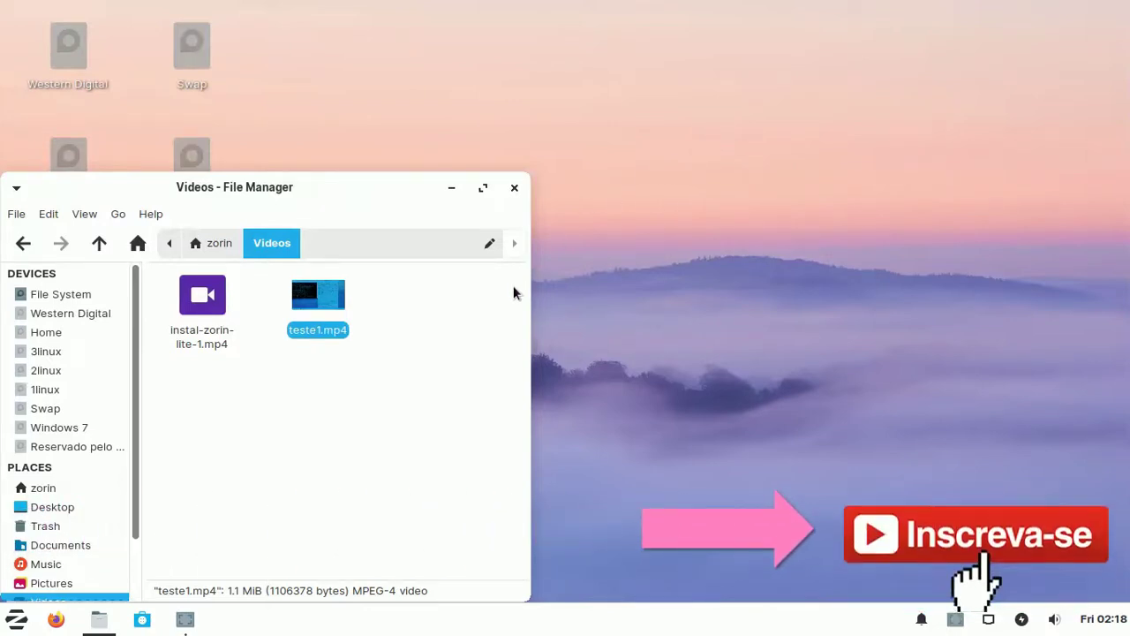
{"action": "left_click", "coordinate": [514, 188]}
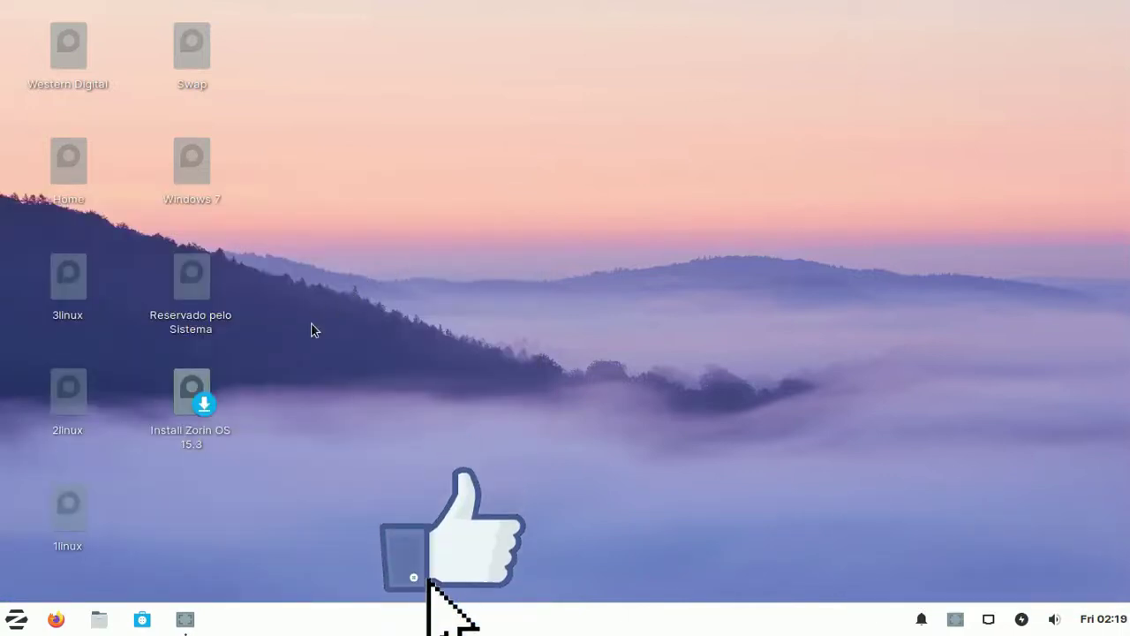
Step: Launch the Zorin OS 15.3 installer in Português do Brasil and continue to keyboard layout
{"action": "right_click", "coordinate": [202, 380]}
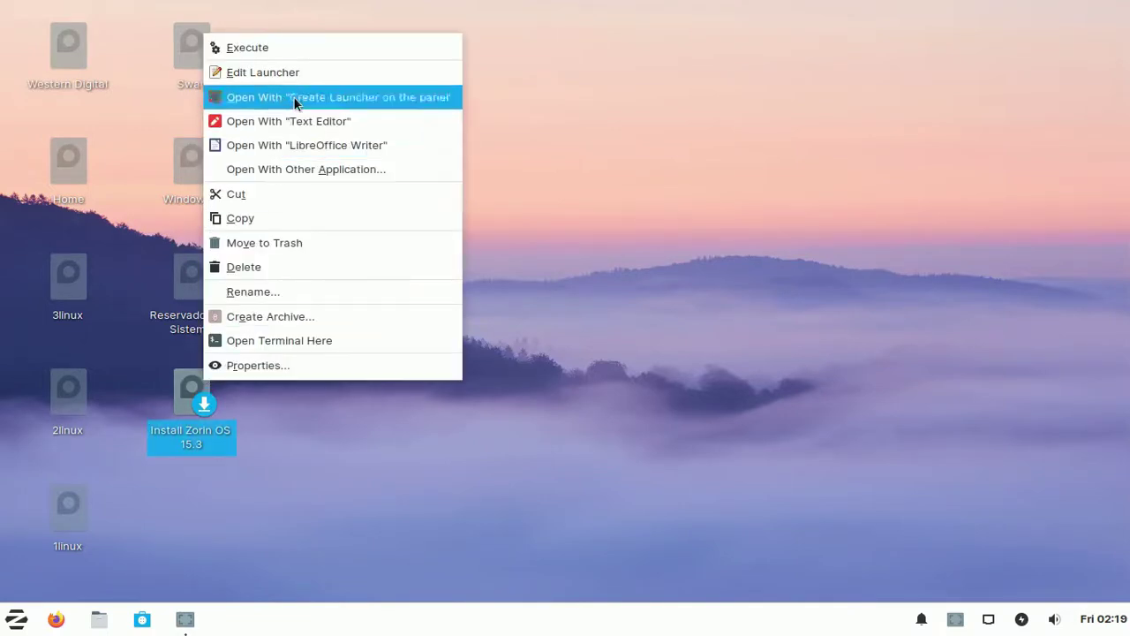
{"action": "left_click", "coordinate": [304, 53]}
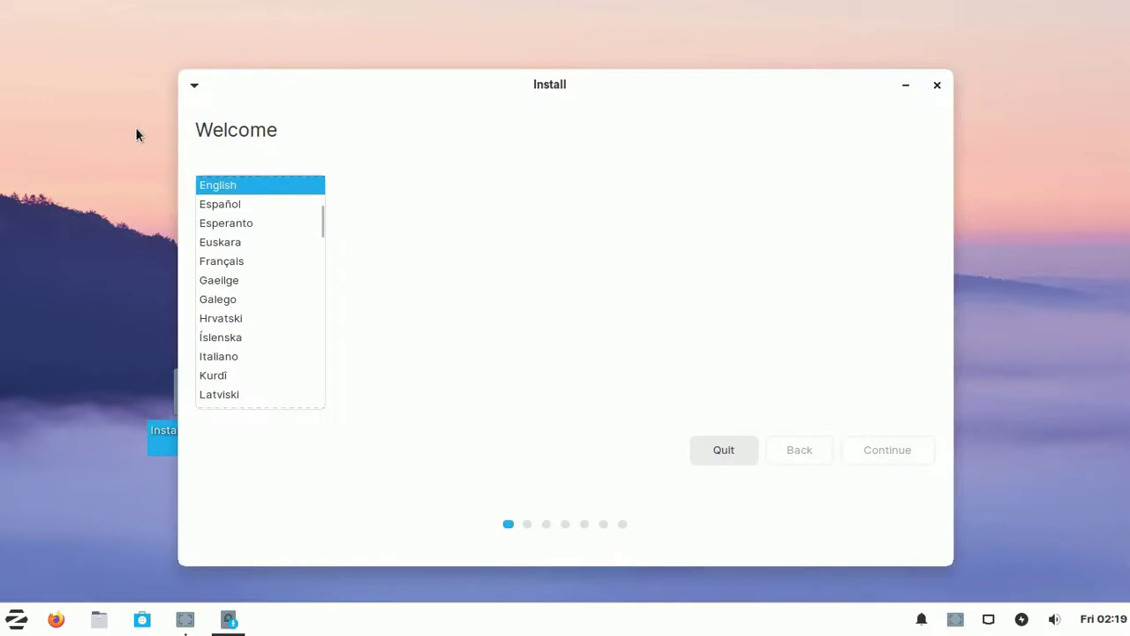
{"action": "left_click_drag", "start_coordinate": [319, 221], "coordinate": [320, 260]}
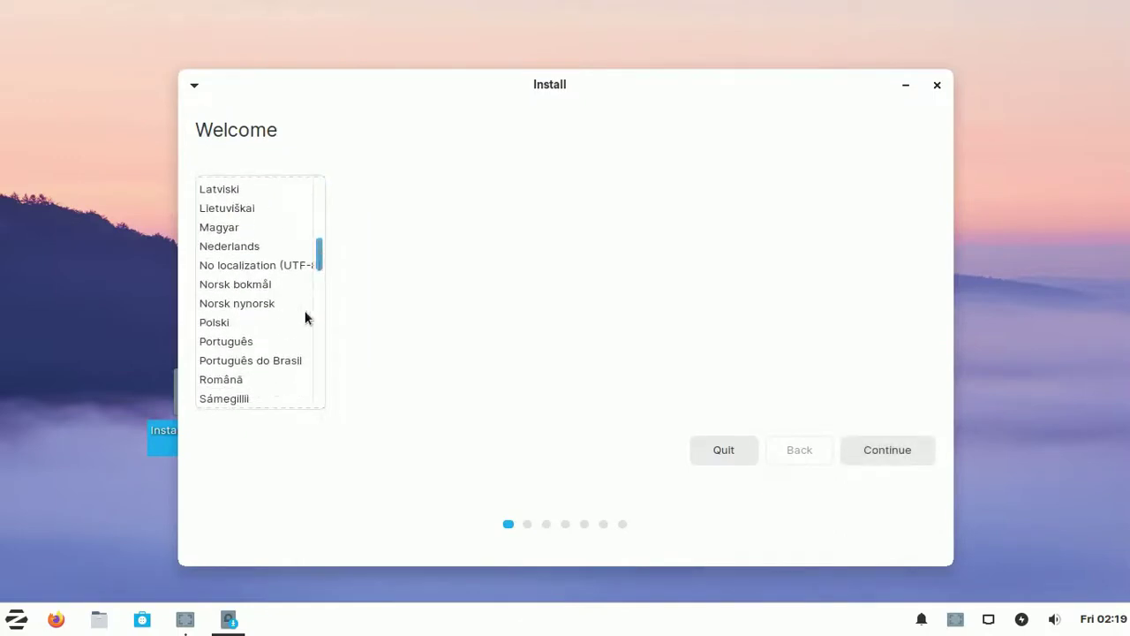
{"action": "left_click", "coordinate": [282, 361]}
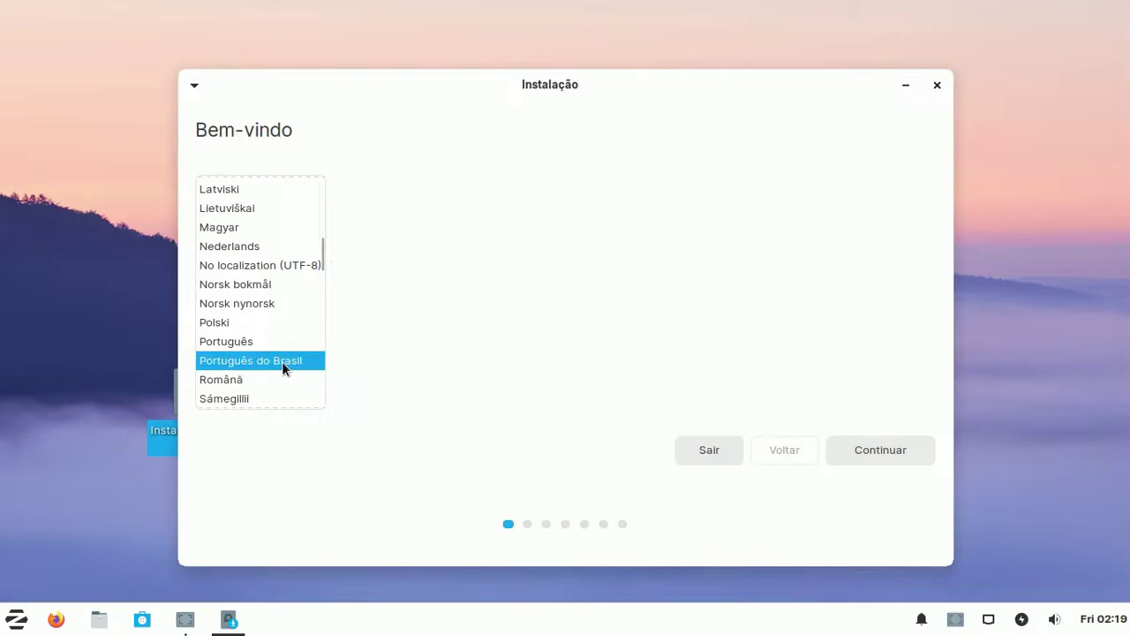
{"action": "left_click", "coordinate": [874, 444]}
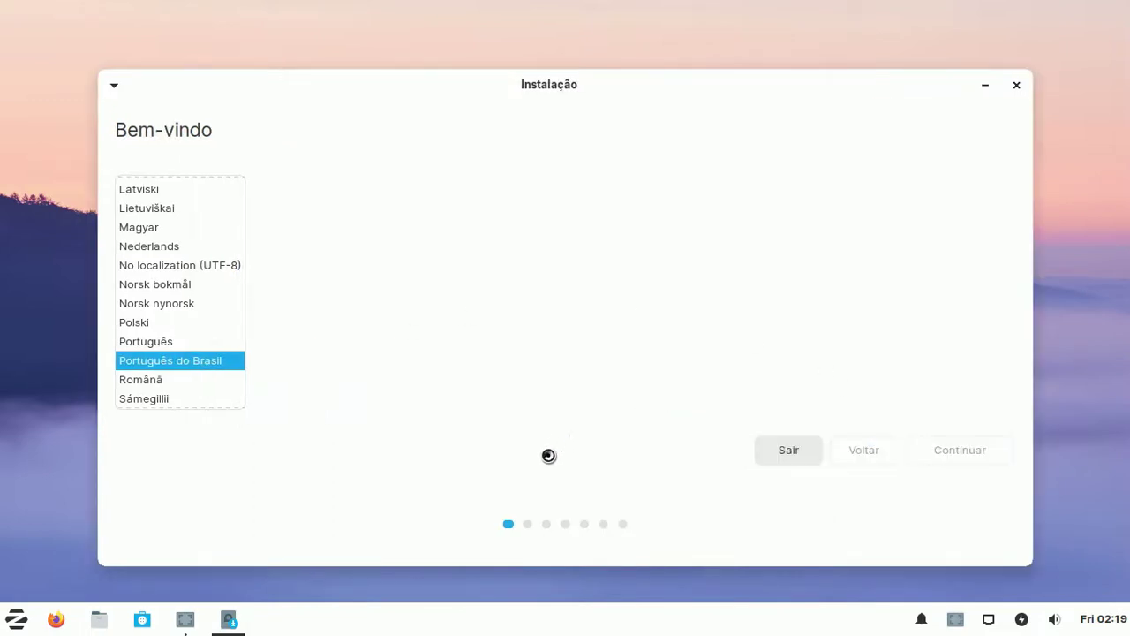
{"action": "left_click", "coordinate": [496, 366]}
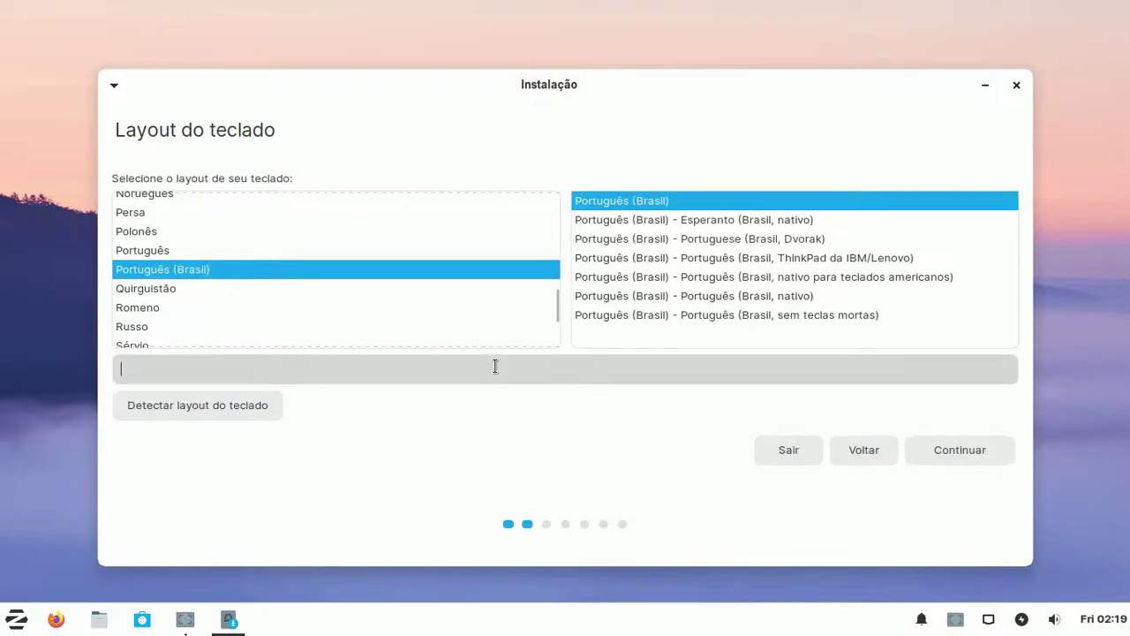
Step: Test and accept the Português (Brasil) keyboard, keeping updates and third-party software ticked
{"action": "type", "text": "q"}
{"action": "type", "text": "çççç"}
{"action": "left_click", "coordinate": [969, 448]}
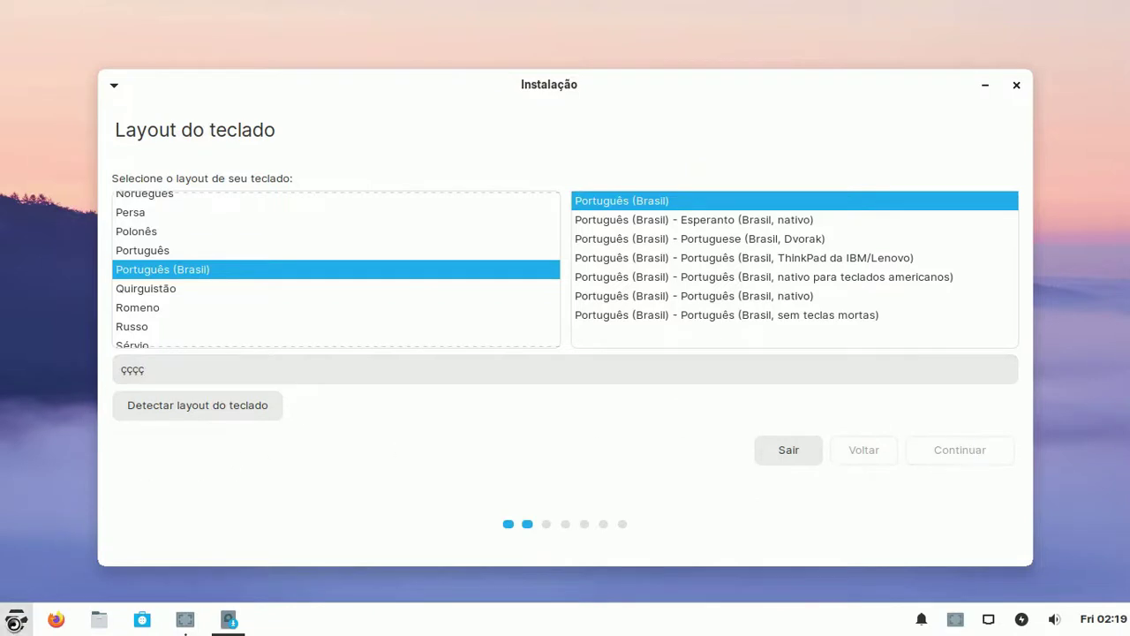
{"action": "left_click", "coordinate": [15, 623]}
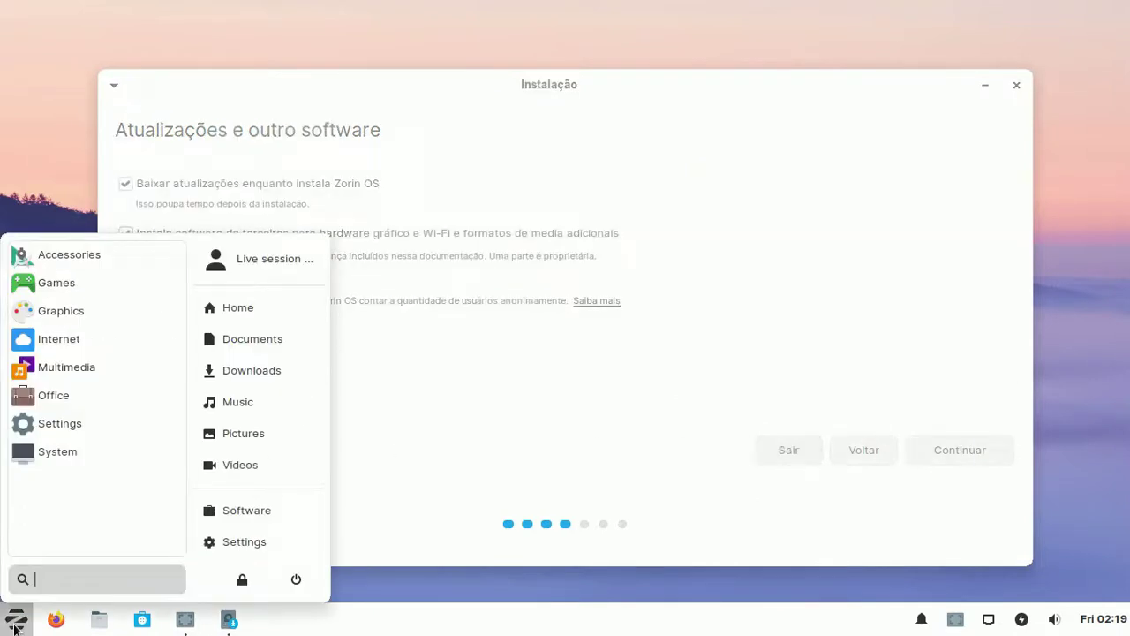
{"action": "left_click", "coordinate": [14, 627]}
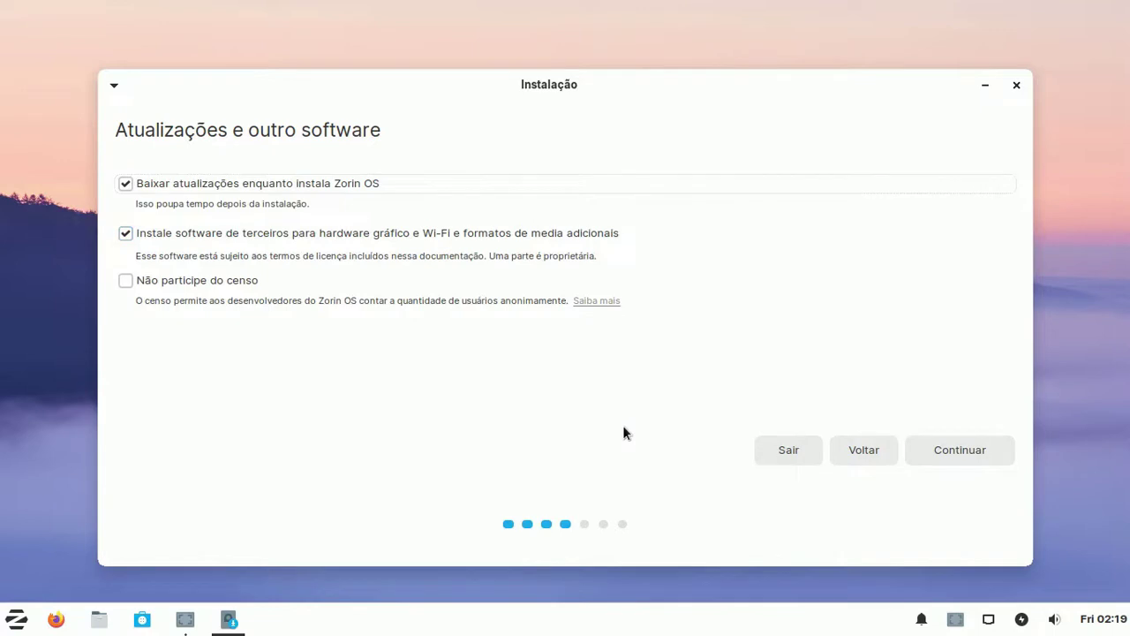
{"action": "left_click", "coordinate": [963, 450]}
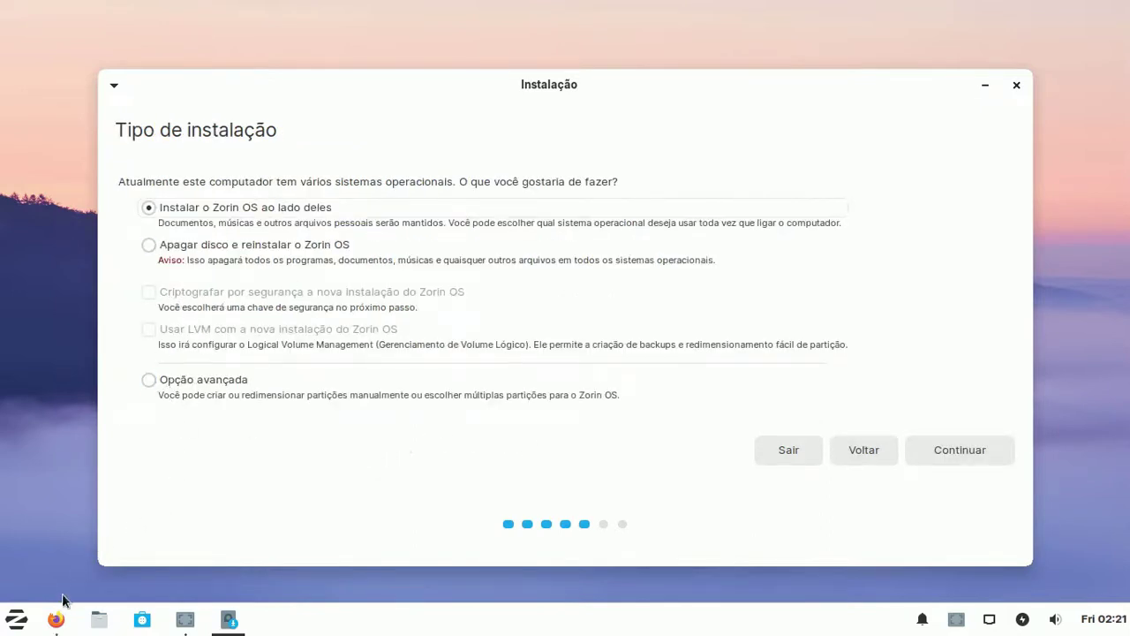
Step: Open the first and third Linux playlists from the YouTube channel in new Firefox tabs
{"action": "mouse_move", "coordinate": [54, 623]}
{"action": "left_click", "coordinate": [54, 622]}
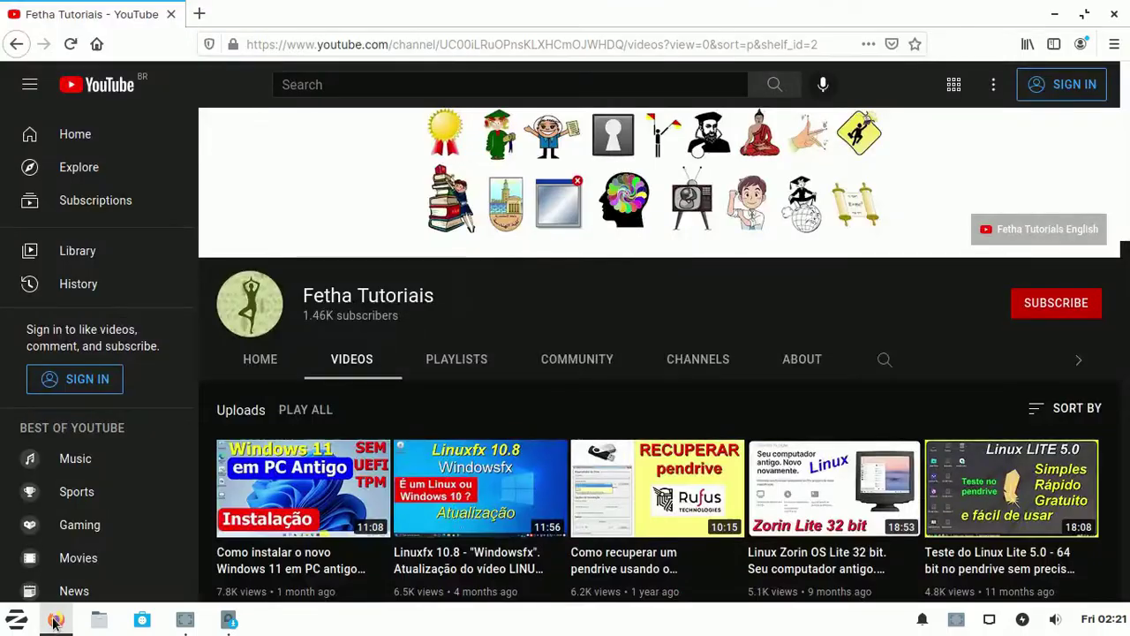
{"action": "left_click", "coordinate": [468, 362]}
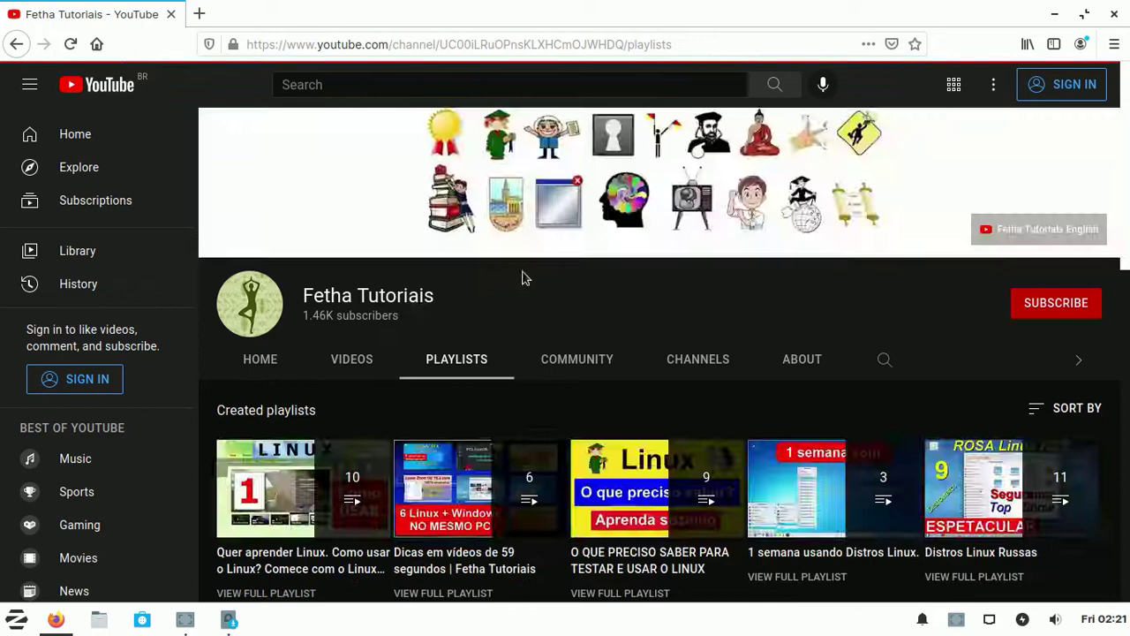
{"action": "scroll", "coordinate": [525, 280], "scroll_direction": "down", "scroll_amount": 1}
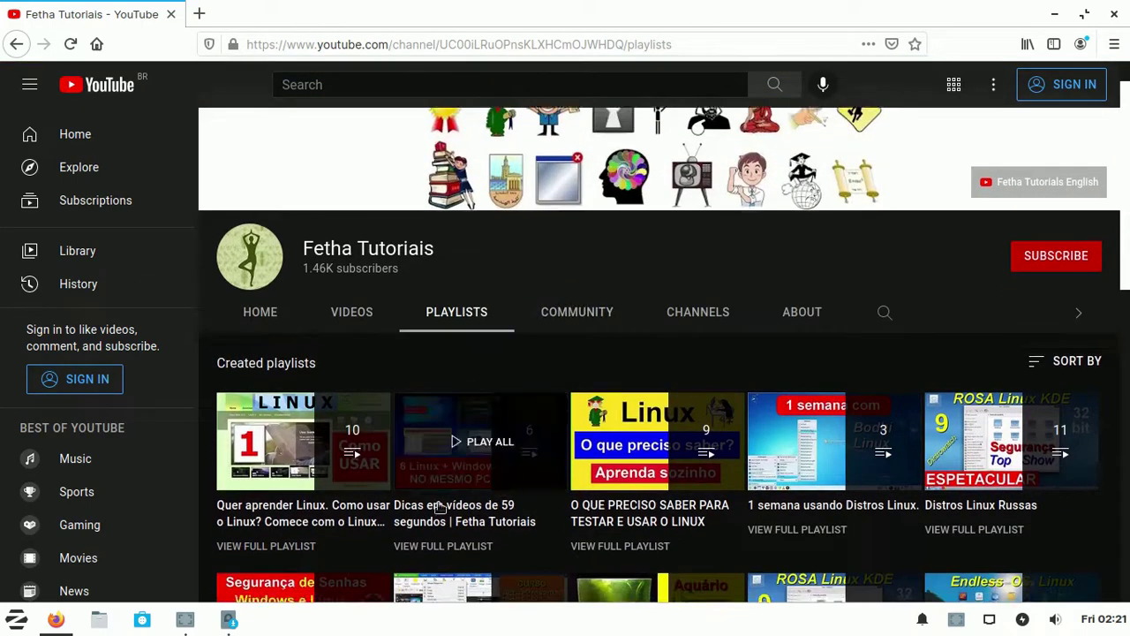
{"action": "right_click", "coordinate": [268, 547]}
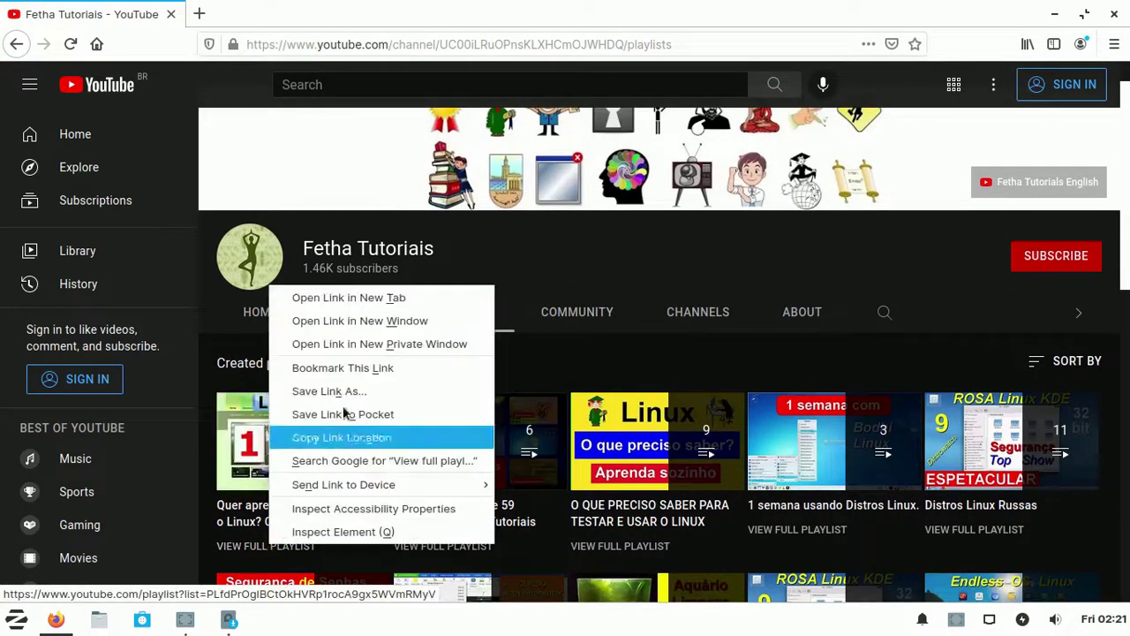
{"action": "left_click", "coordinate": [391, 296]}
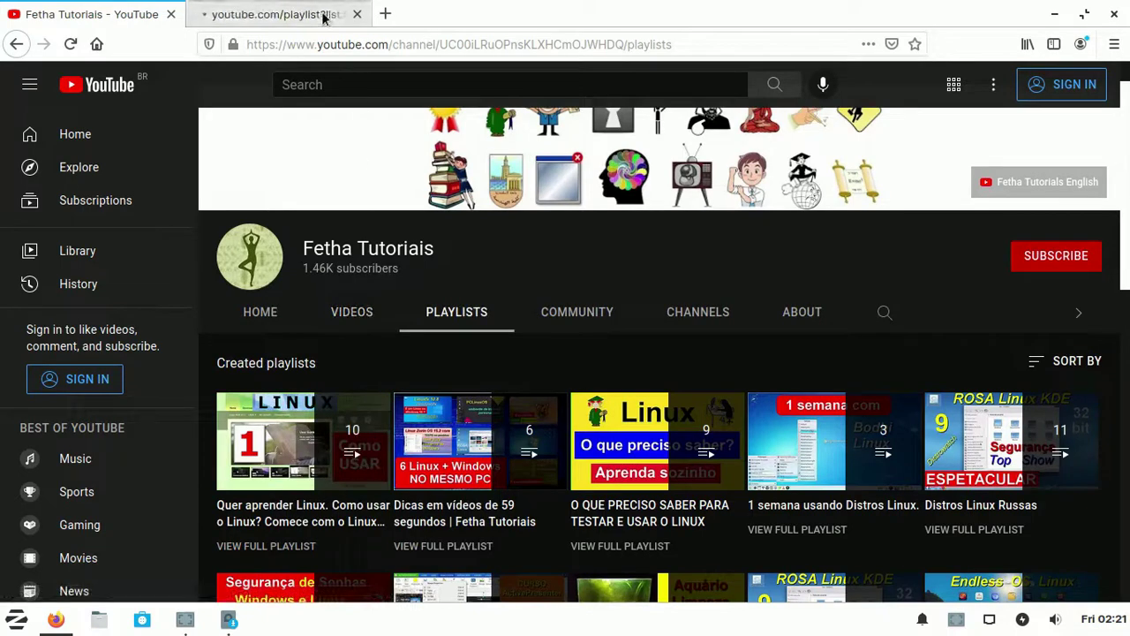
{"action": "right_click", "coordinate": [605, 558]}
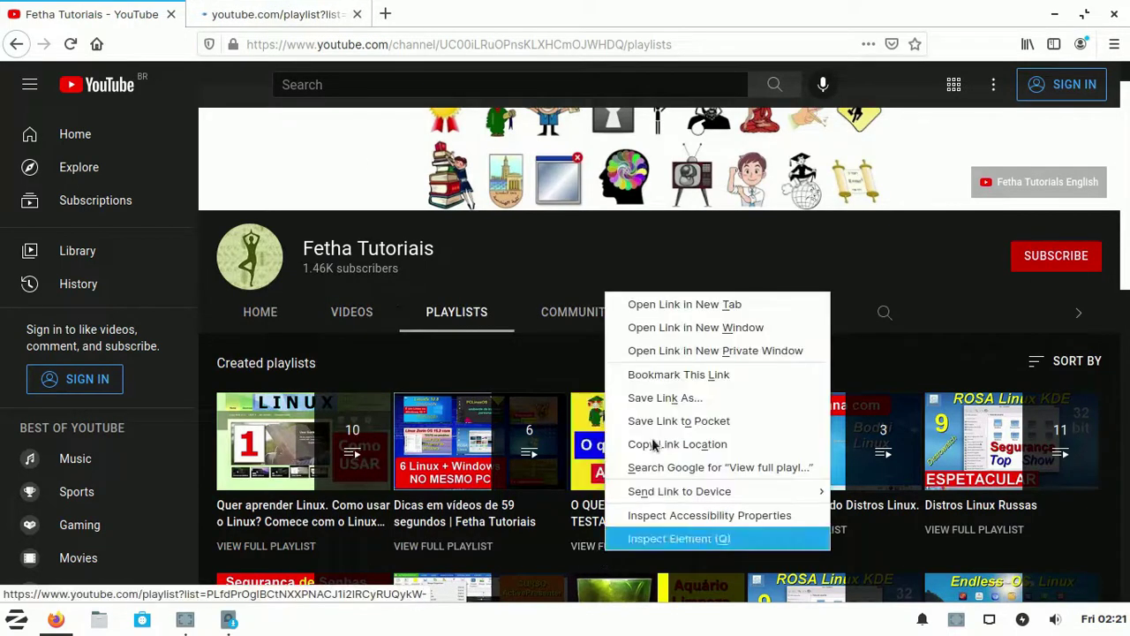
{"action": "left_click", "coordinate": [702, 304]}
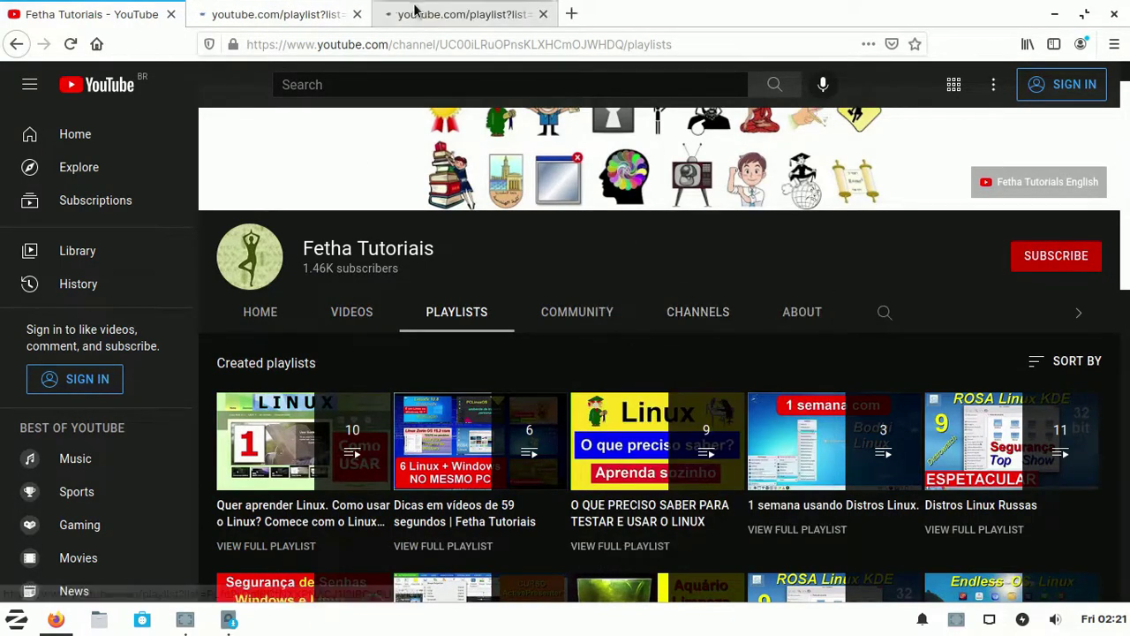
Step: Browse both playlist tabs, including O QUE PRECISO SABER, then quit Firefox closing all tabs
{"action": "left_click", "coordinate": [416, 12]}
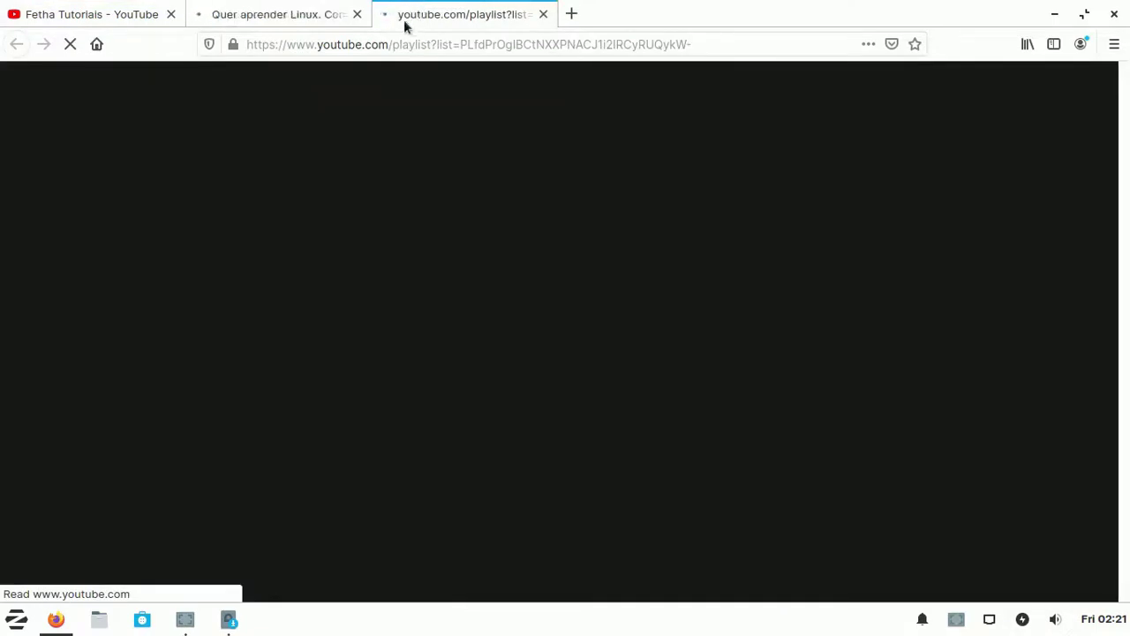
{"action": "left_click", "coordinate": [283, 11]}
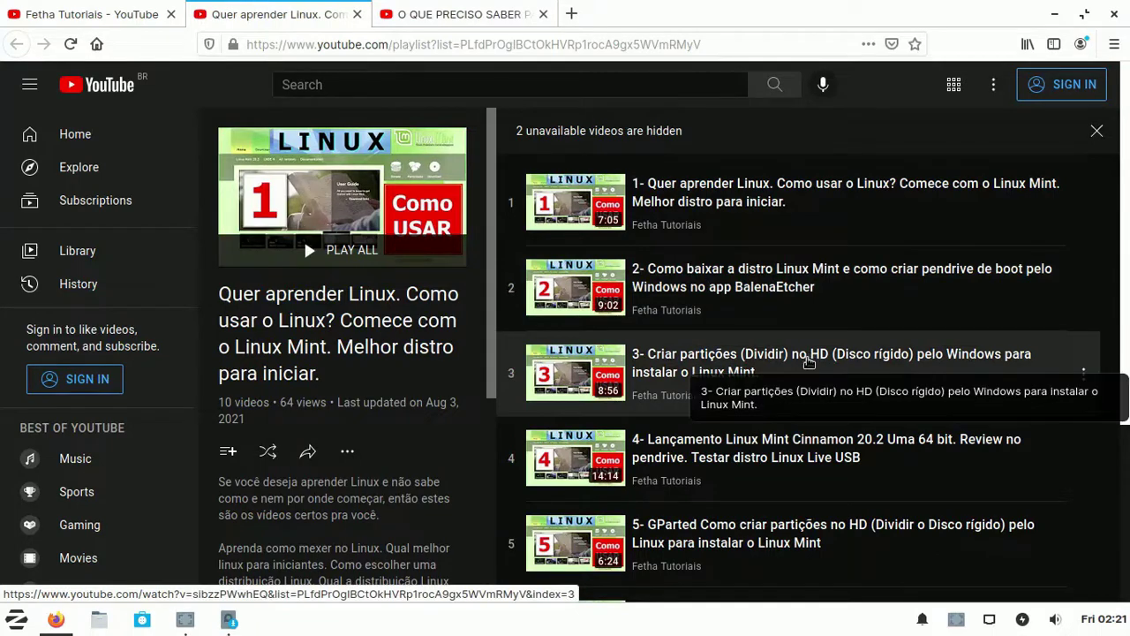
{"action": "scroll", "coordinate": [811, 358], "scroll_direction": "down", "scroll_amount": 4}
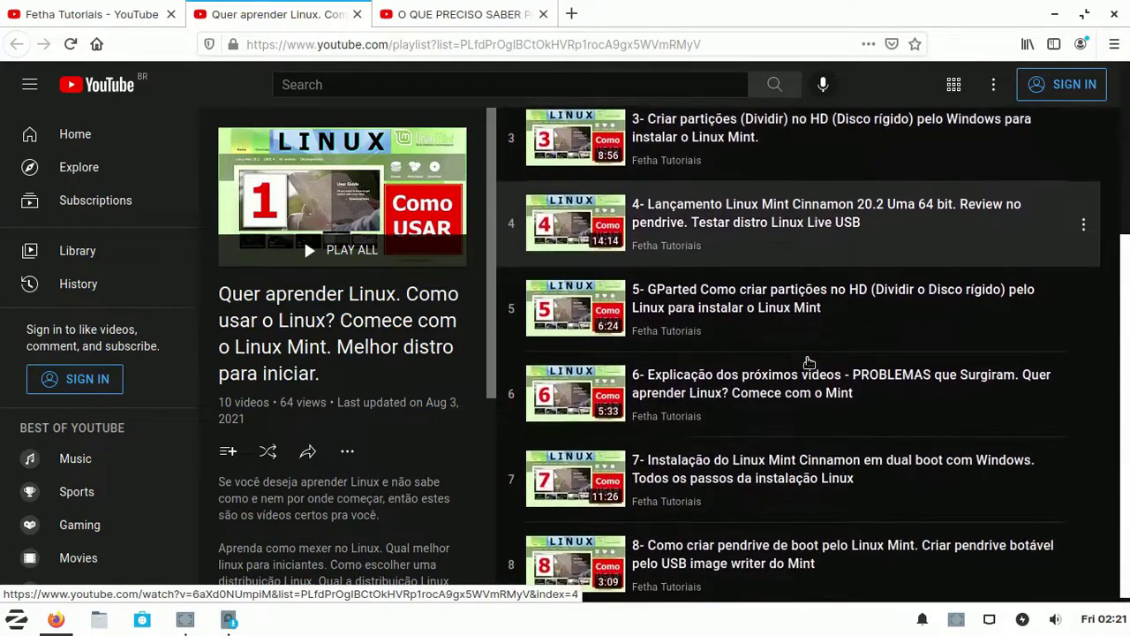
{"action": "scroll", "coordinate": [810, 358], "scroll_direction": "up", "scroll_amount": 5}
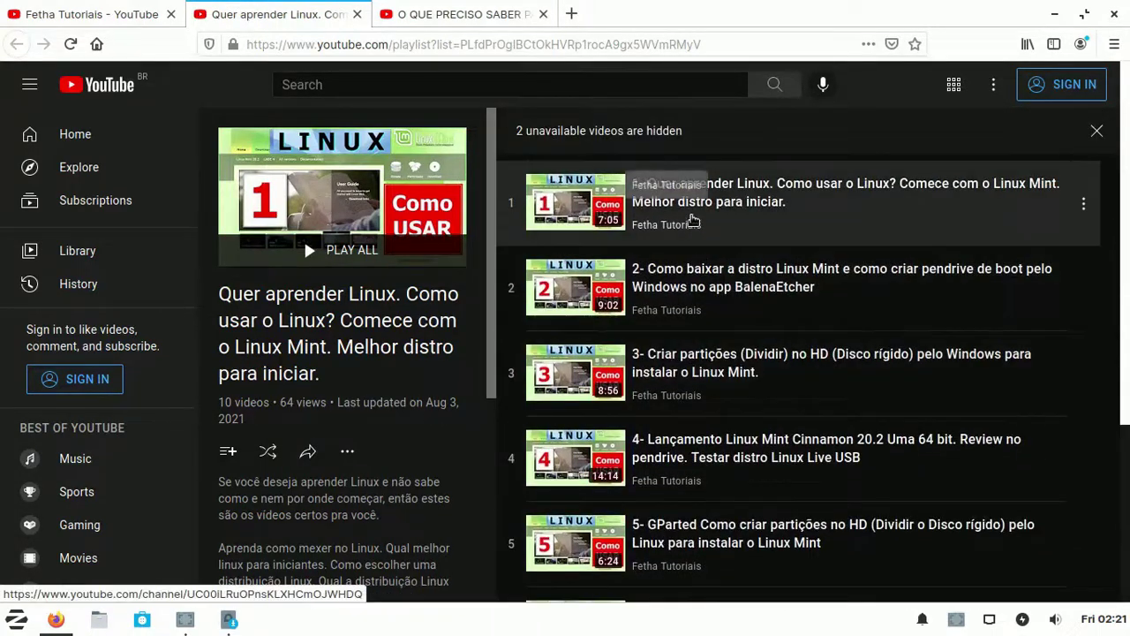
{"action": "left_click", "coordinate": [466, 14]}
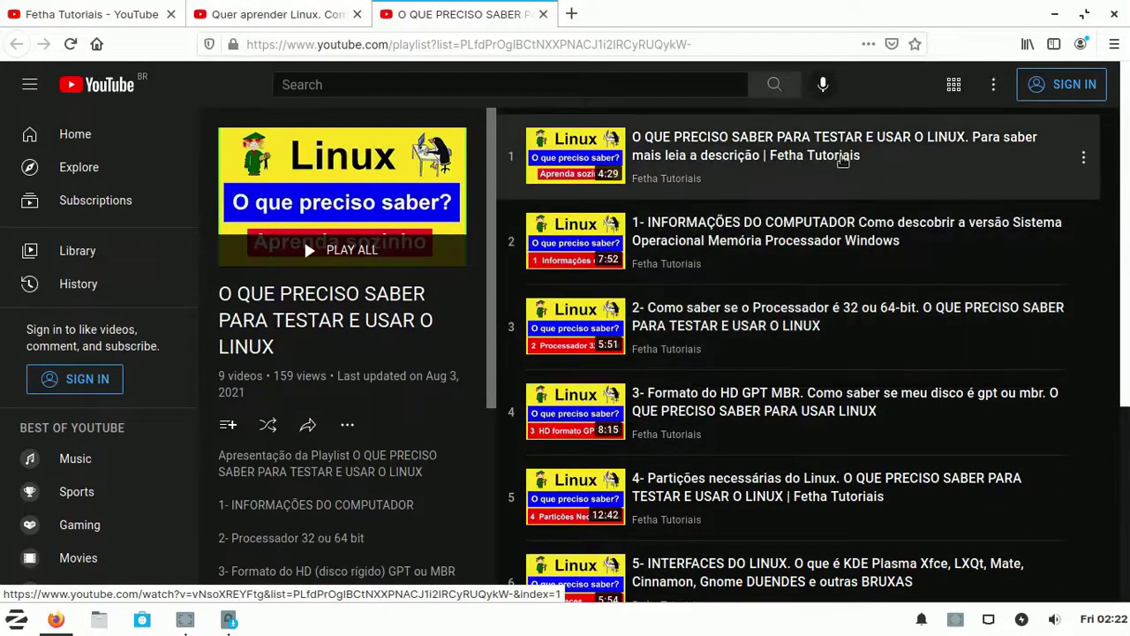
{"action": "scroll", "coordinate": [861, 283], "scroll_direction": "down", "scroll_amount": 2}
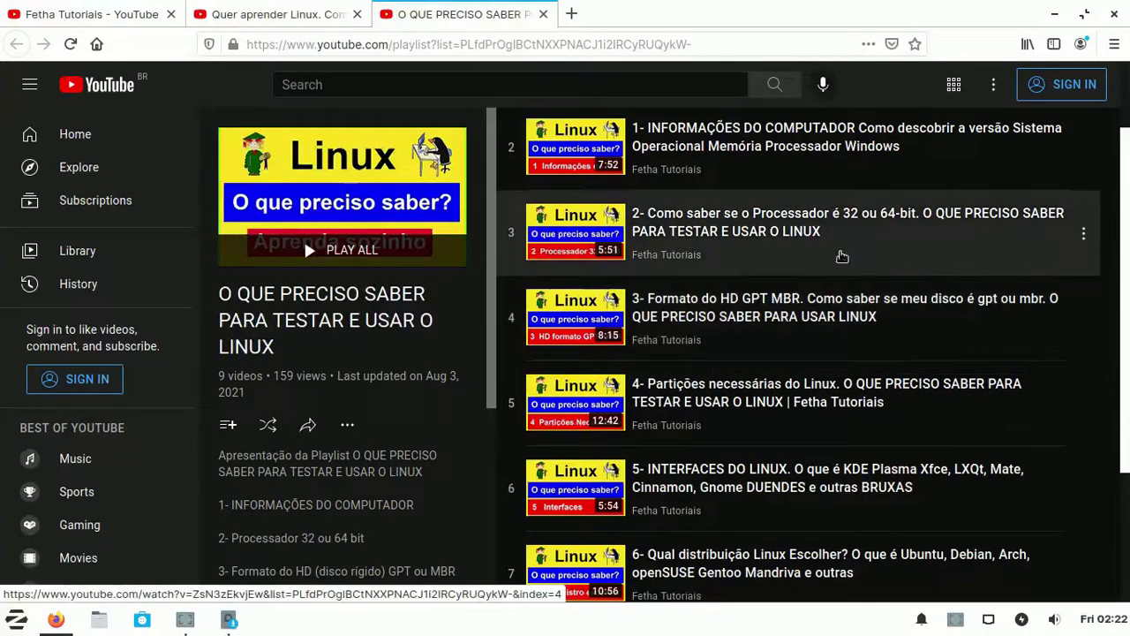
{"action": "scroll", "coordinate": [883, 229], "scroll_direction": "down", "scroll_amount": 4}
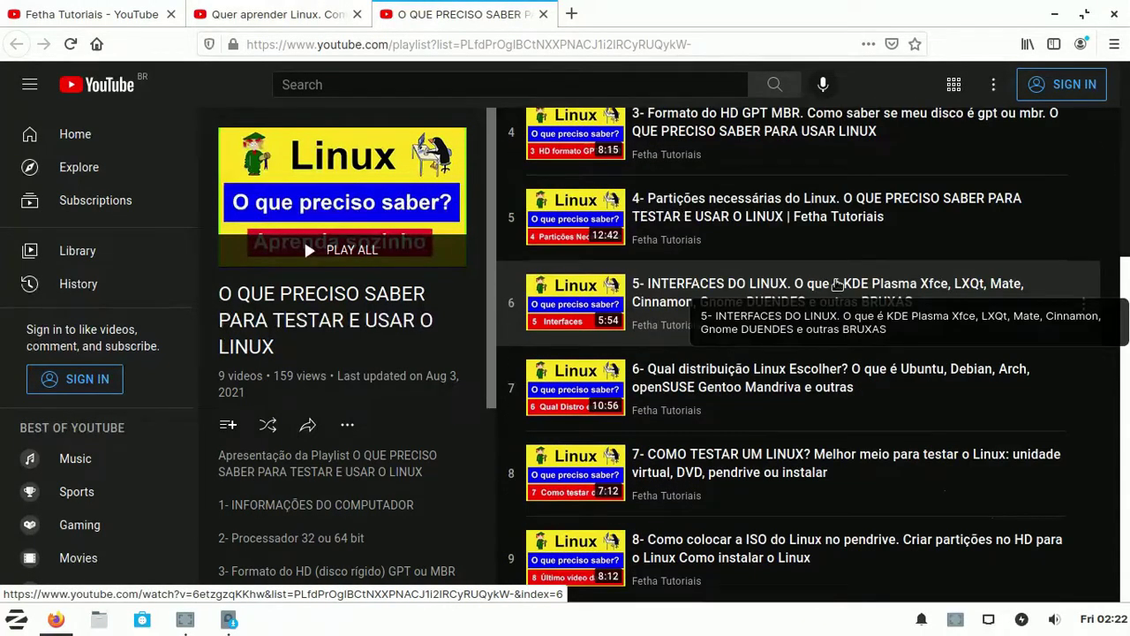
{"action": "left_click", "coordinate": [300, 11]}
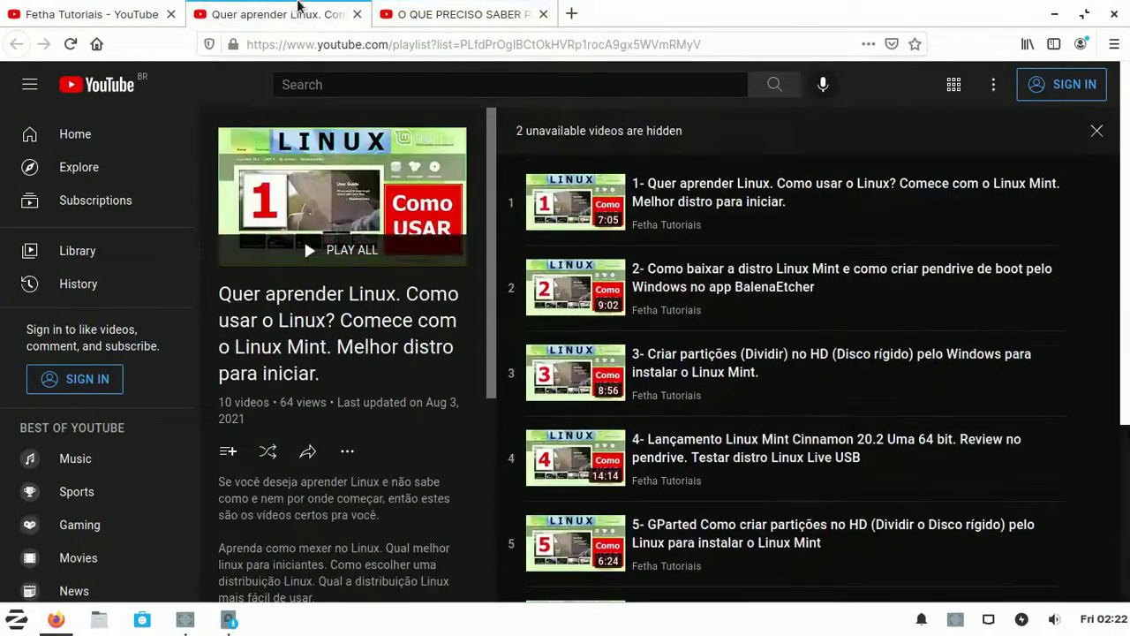
{"action": "left_click", "coordinate": [1113, 15]}
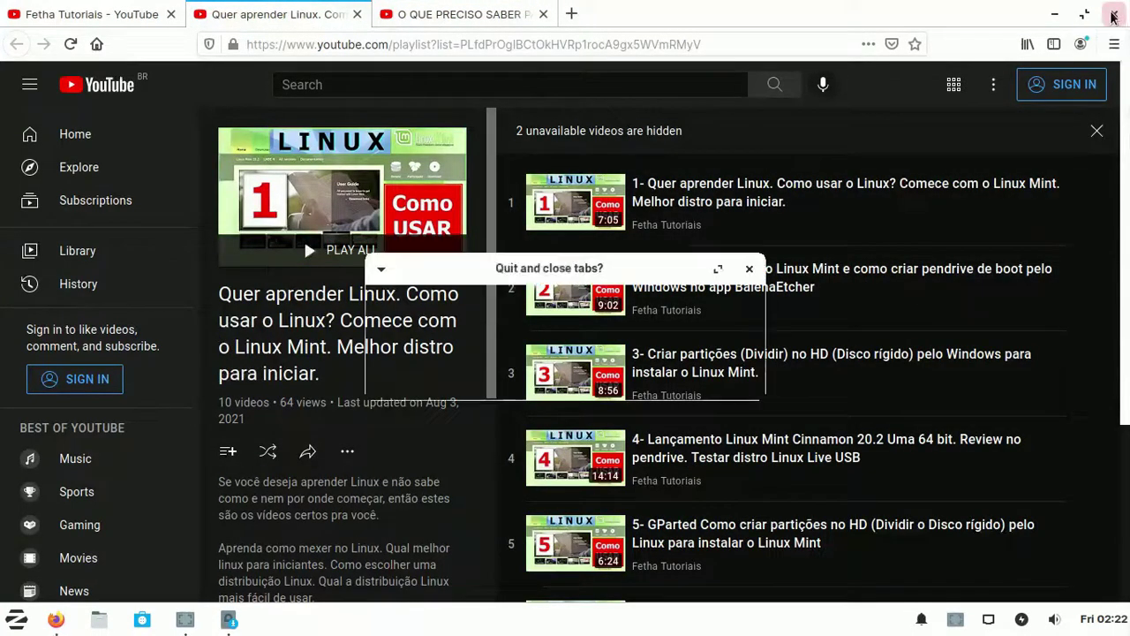
{"action": "left_click", "coordinate": [722, 378]}
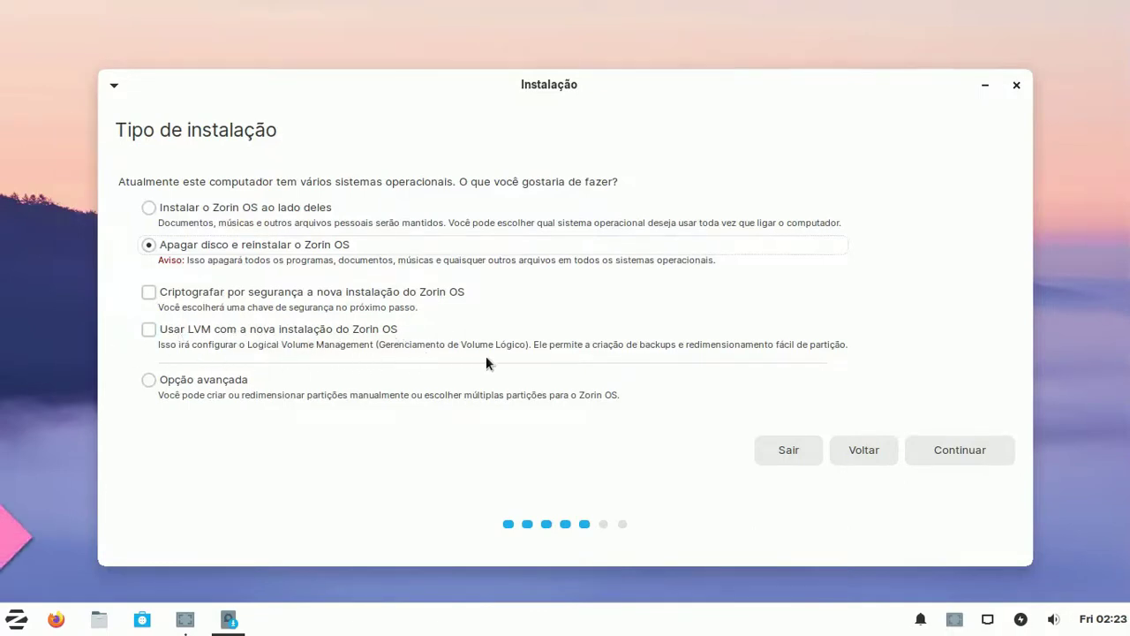
Step: Choose 'Opção avançada' to partition /dev/sda manually
{"action": "left_click", "coordinate": [146, 380]}
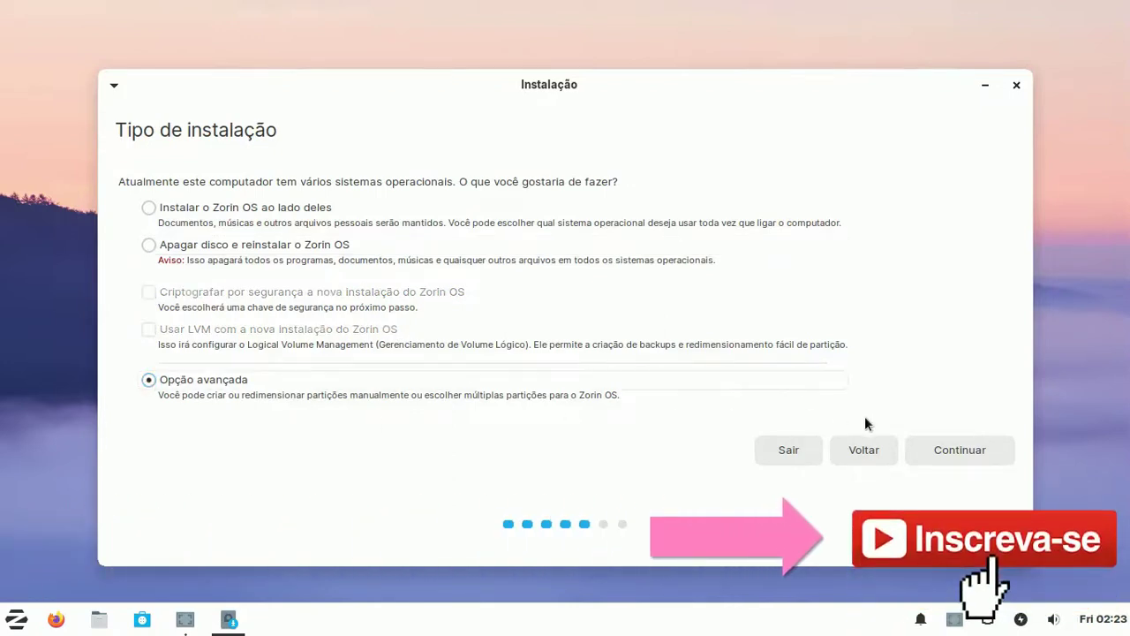
{"action": "left_click", "coordinate": [957, 448]}
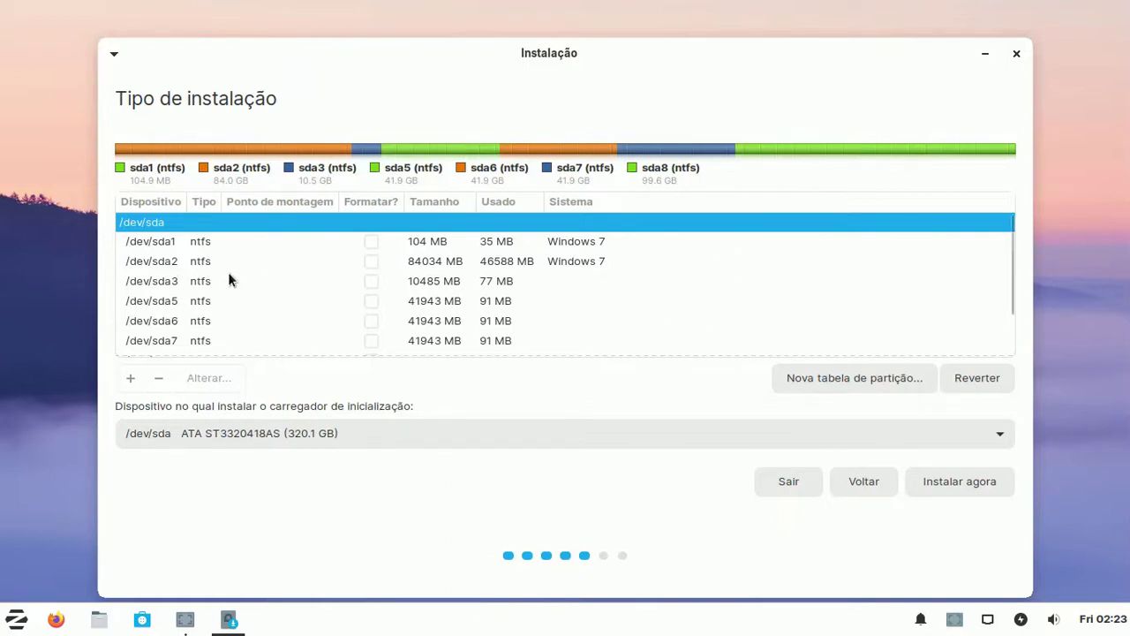
{"action": "scroll", "coordinate": [227, 273], "scroll_direction": "down", "scroll_amount": 2}
{"action": "left_click", "coordinate": [432, 246]}
{"action": "left_click", "coordinate": [437, 258]}
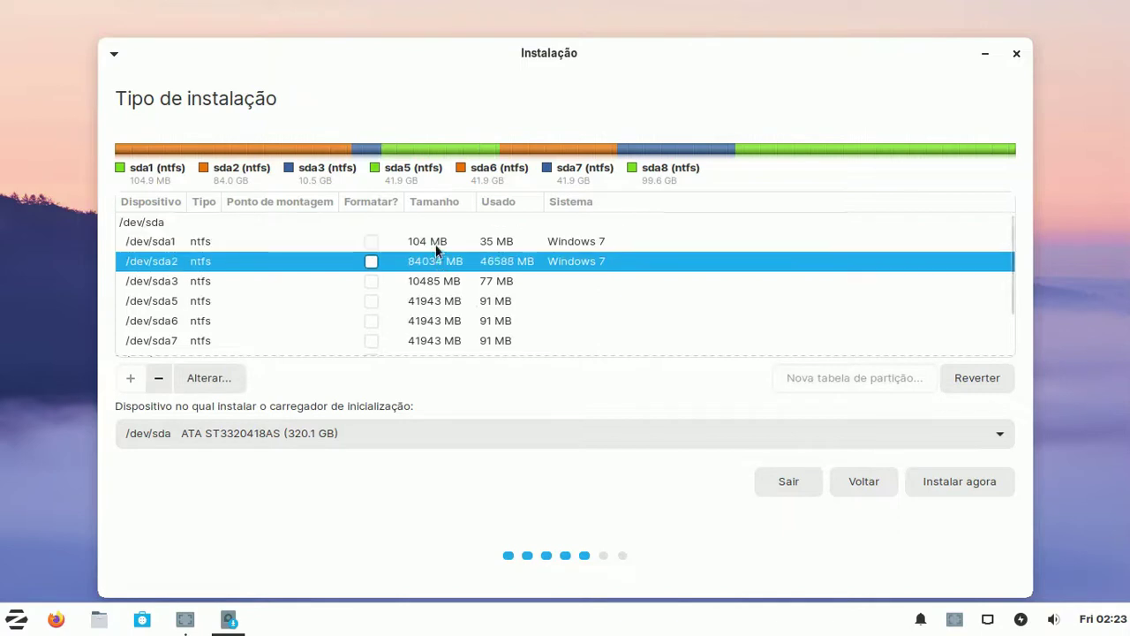
{"action": "left_click", "coordinate": [433, 240]}
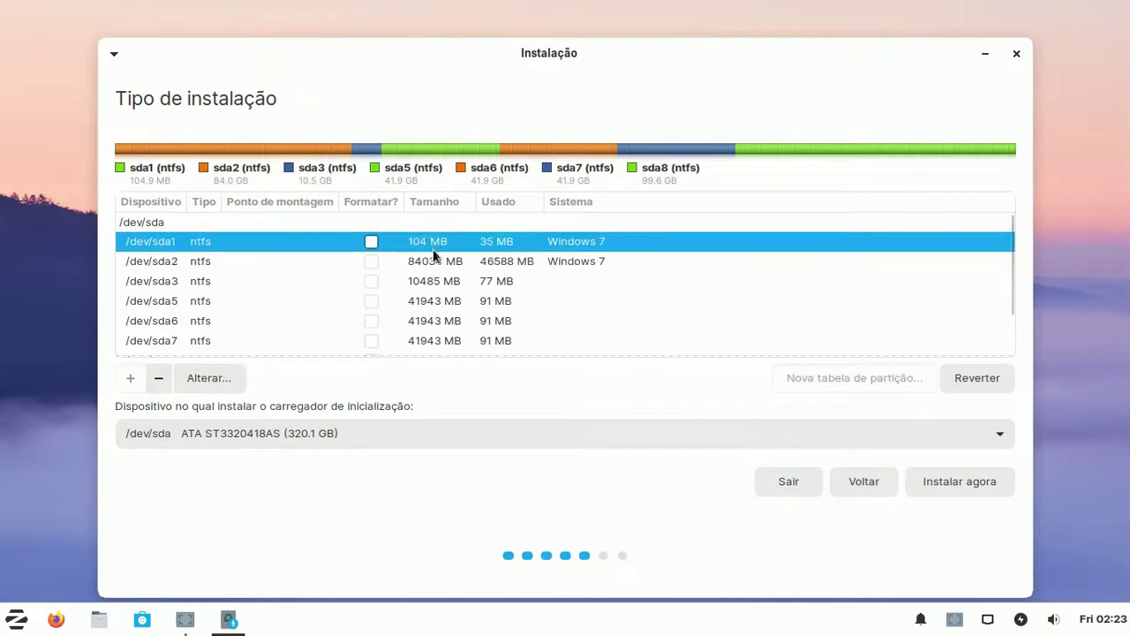
{"action": "left_click", "coordinate": [433, 261]}
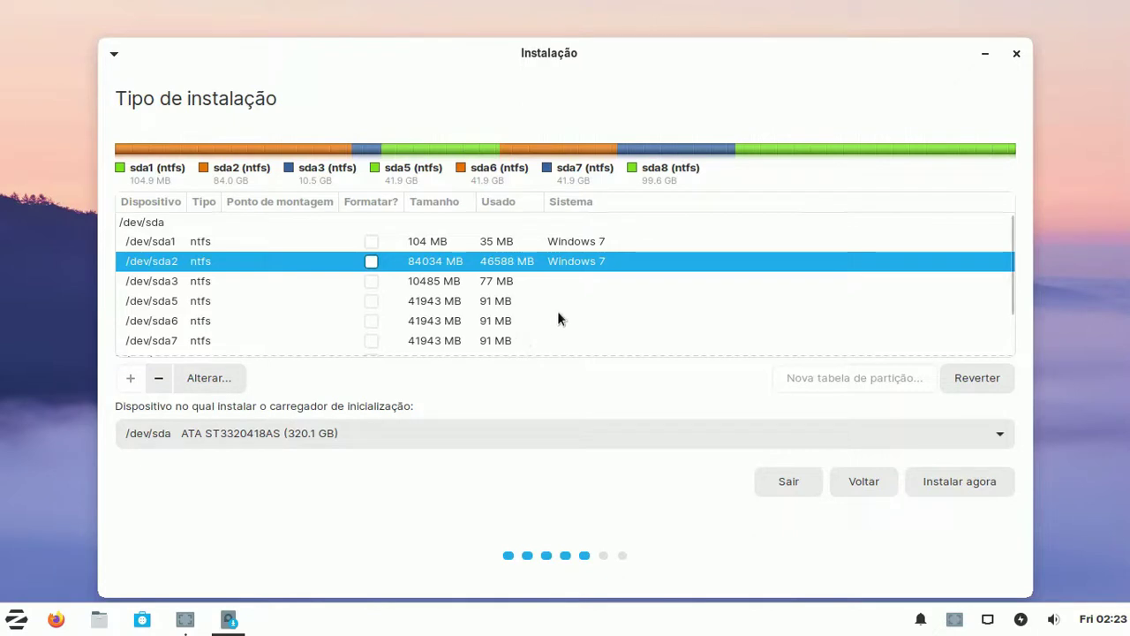
{"action": "scroll", "coordinate": [557, 313], "scroll_direction": "down", "scroll_amount": 2}
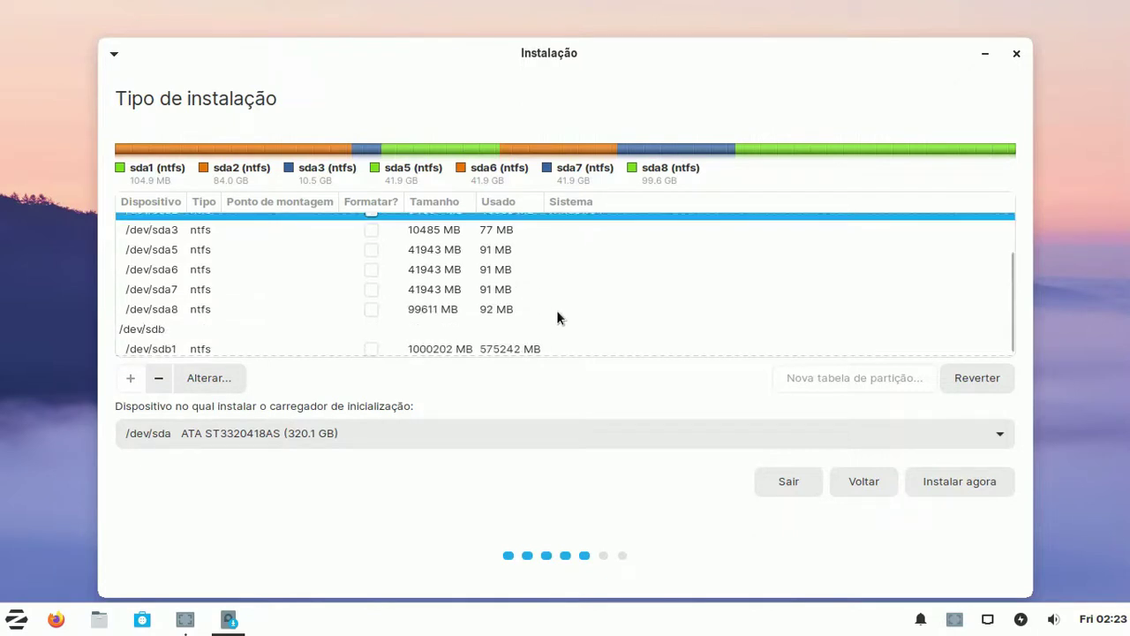
{"action": "scroll", "coordinate": [556, 318], "scroll_direction": "up", "scroll_amount": 1}
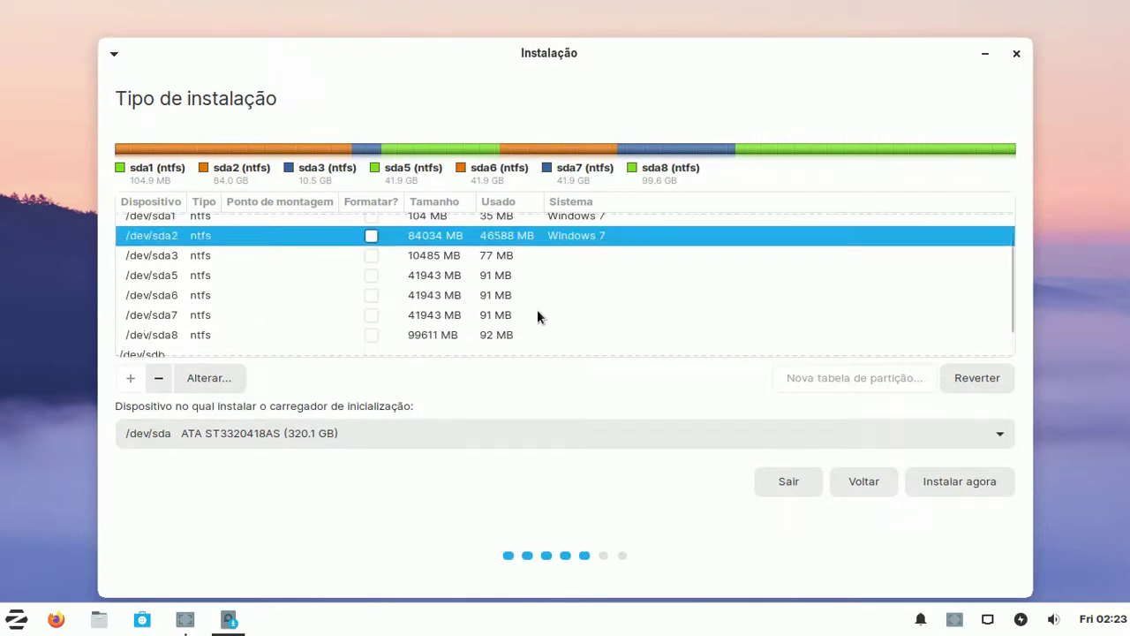
{"action": "left_click", "coordinate": [373, 256]}
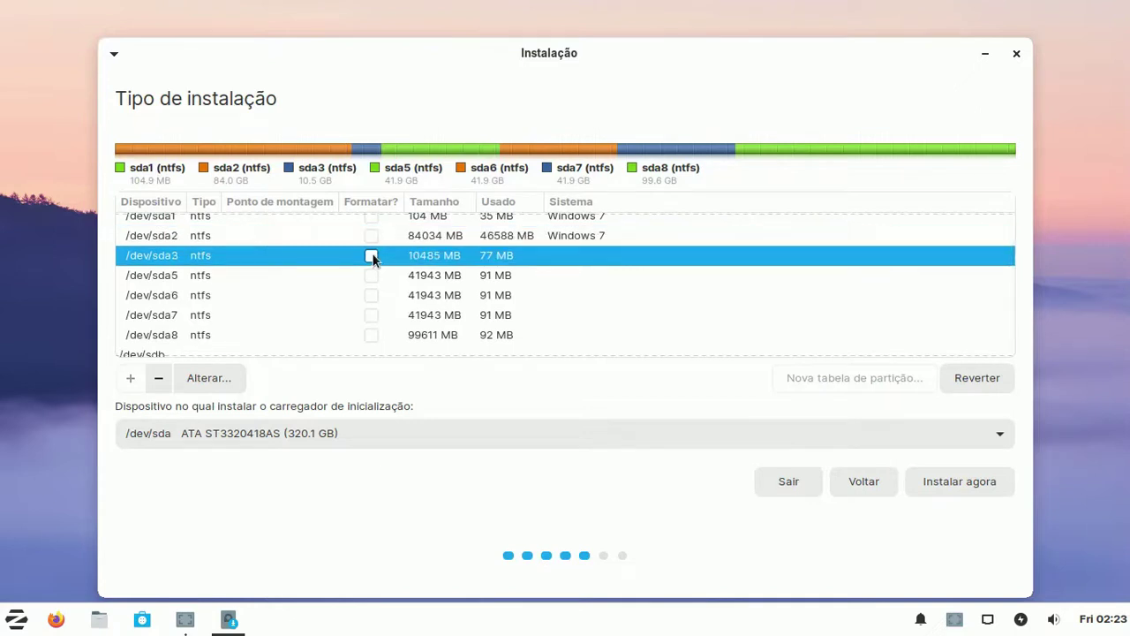
Step: Set the 10485 MB /dev/sda3 to 'Área de troca (swap)' and confirm writing the changes
{"action": "left_click", "coordinate": [220, 377]}
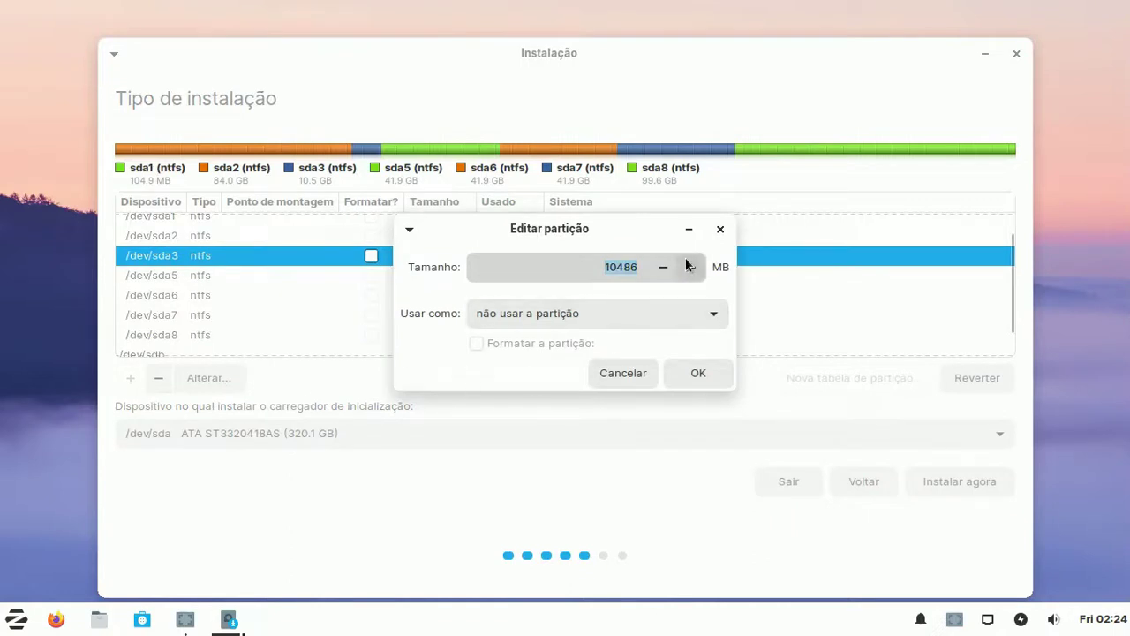
{"action": "left_click", "coordinate": [716, 316]}
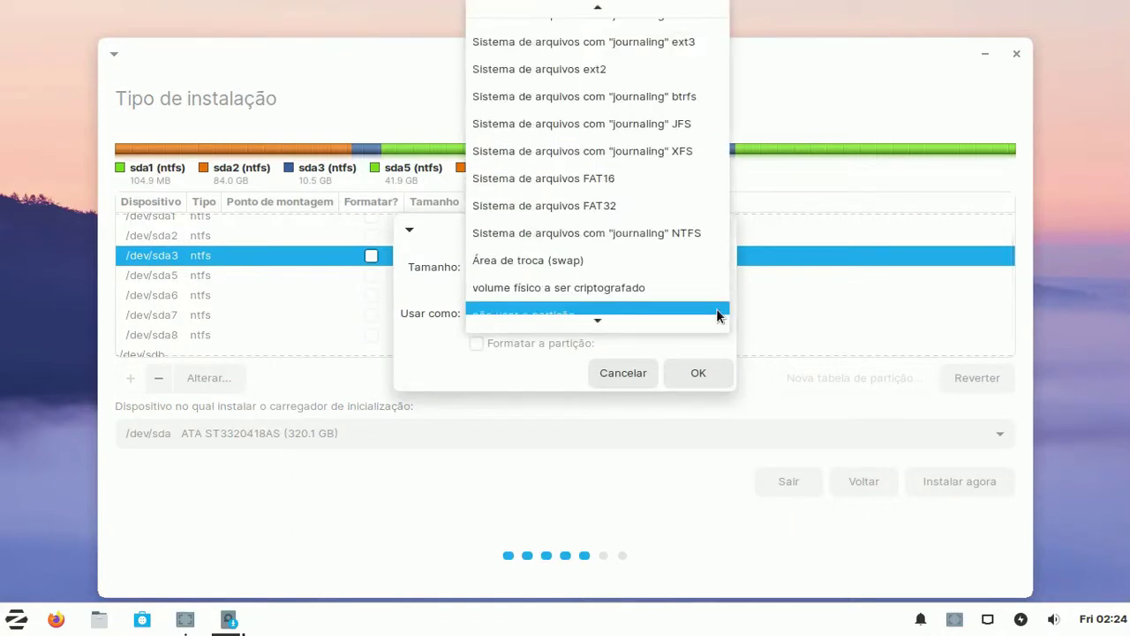
{"action": "scroll", "coordinate": [681, 186], "scroll_direction": "down", "scroll_amount": 1}
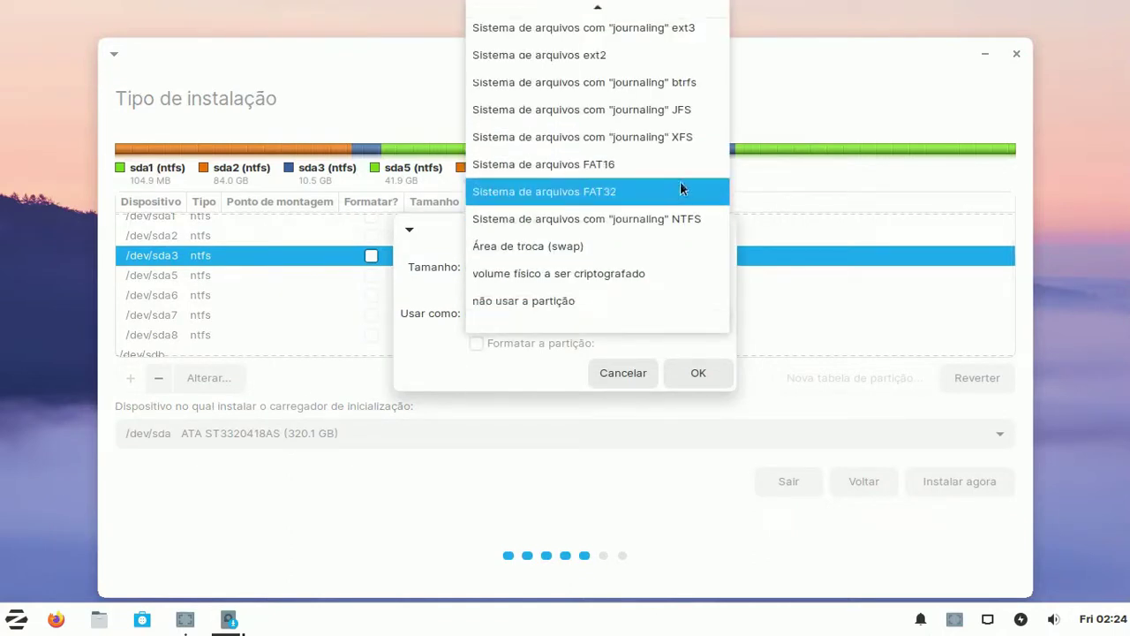
{"action": "left_click", "coordinate": [653, 248]}
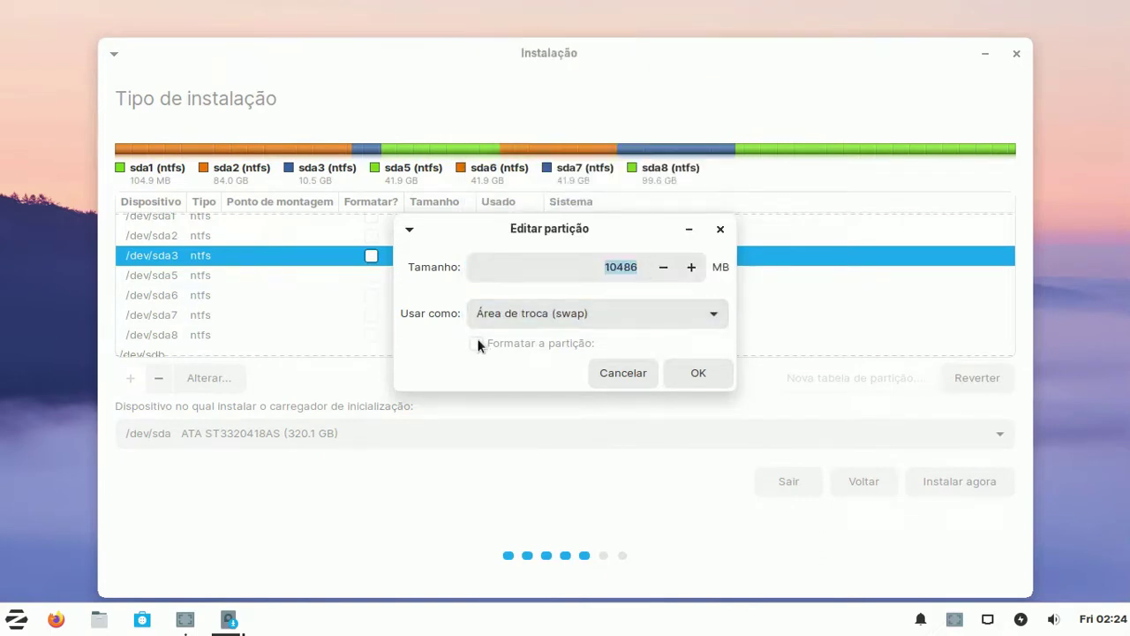
{"action": "left_click", "coordinate": [698, 363]}
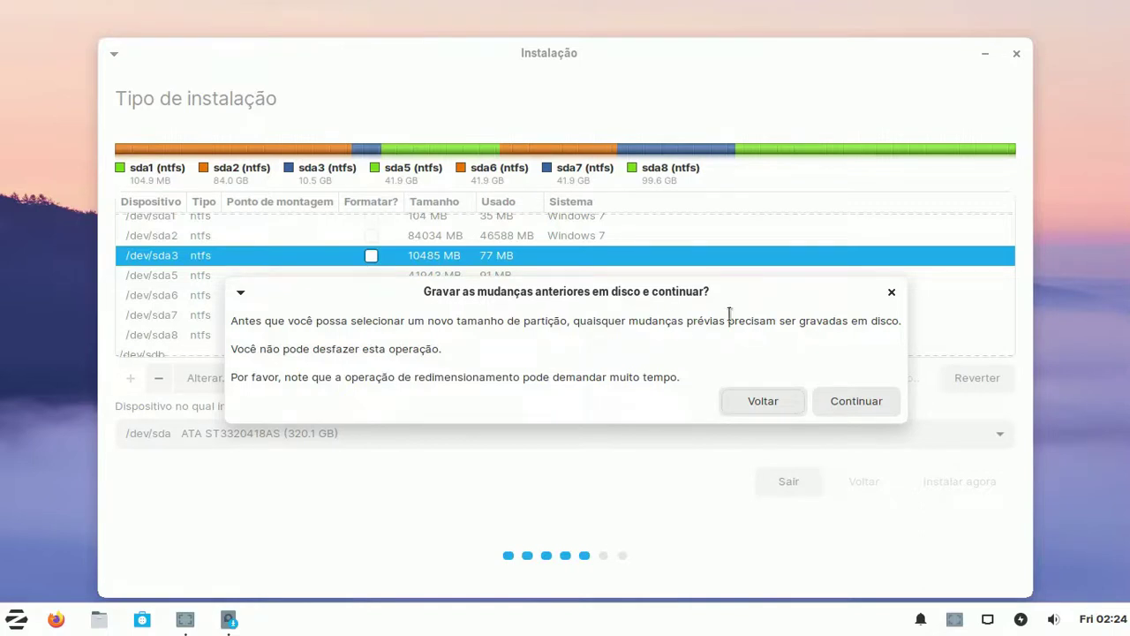
{"action": "left_click", "coordinate": [858, 403]}
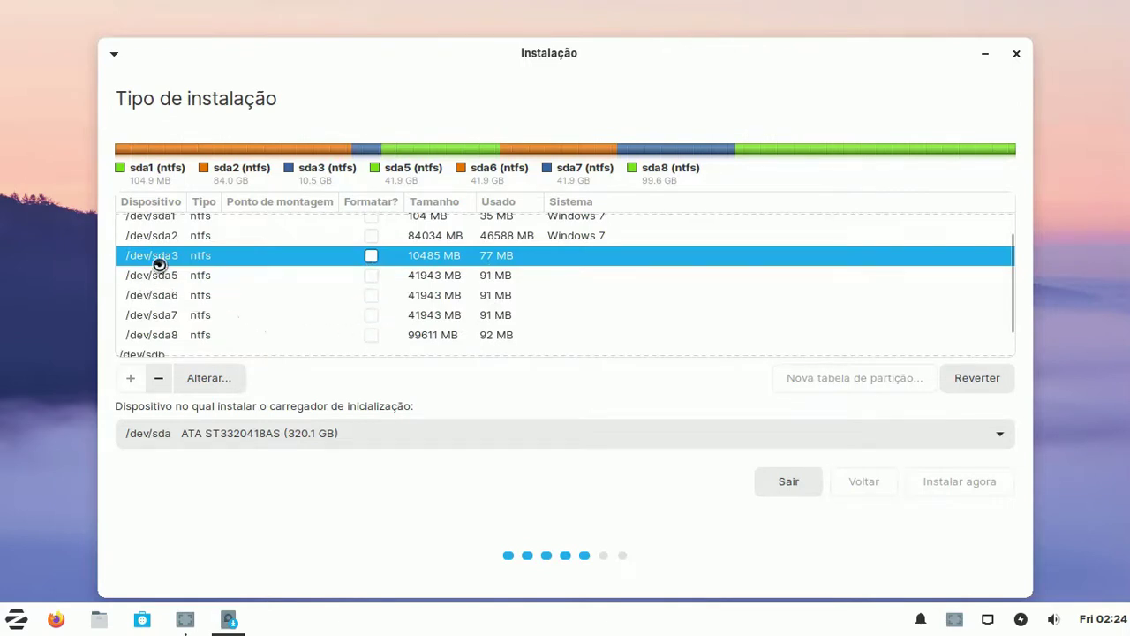
{"action": "scroll", "coordinate": [160, 262], "scroll_direction": "up", "scroll_amount": 1}
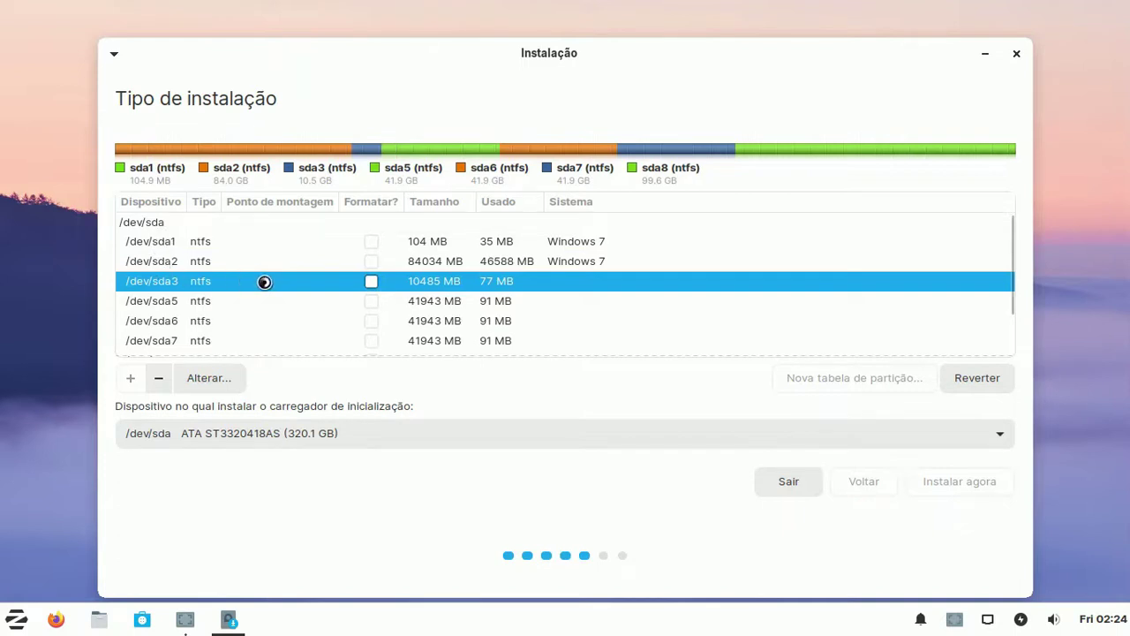
{"action": "scroll", "coordinate": [265, 283], "scroll_direction": "down", "scroll_amount": 1}
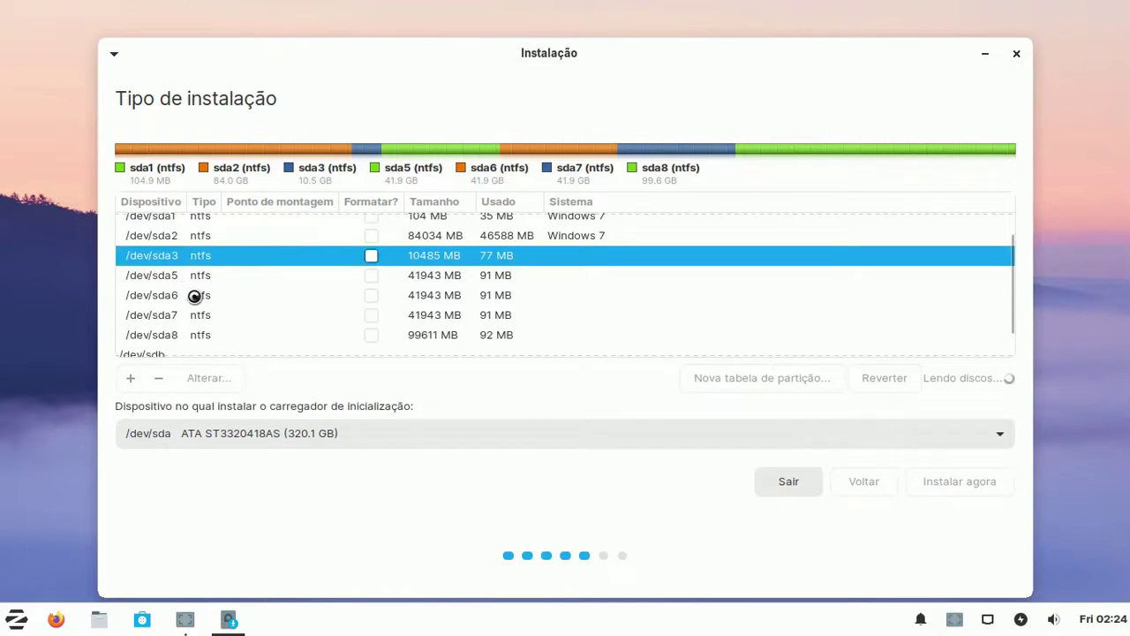
{"action": "scroll", "coordinate": [325, 319], "scroll_direction": "down", "scroll_amount": 1}
{"action": "scroll", "coordinate": [325, 318], "scroll_direction": "up", "scroll_amount": 2}
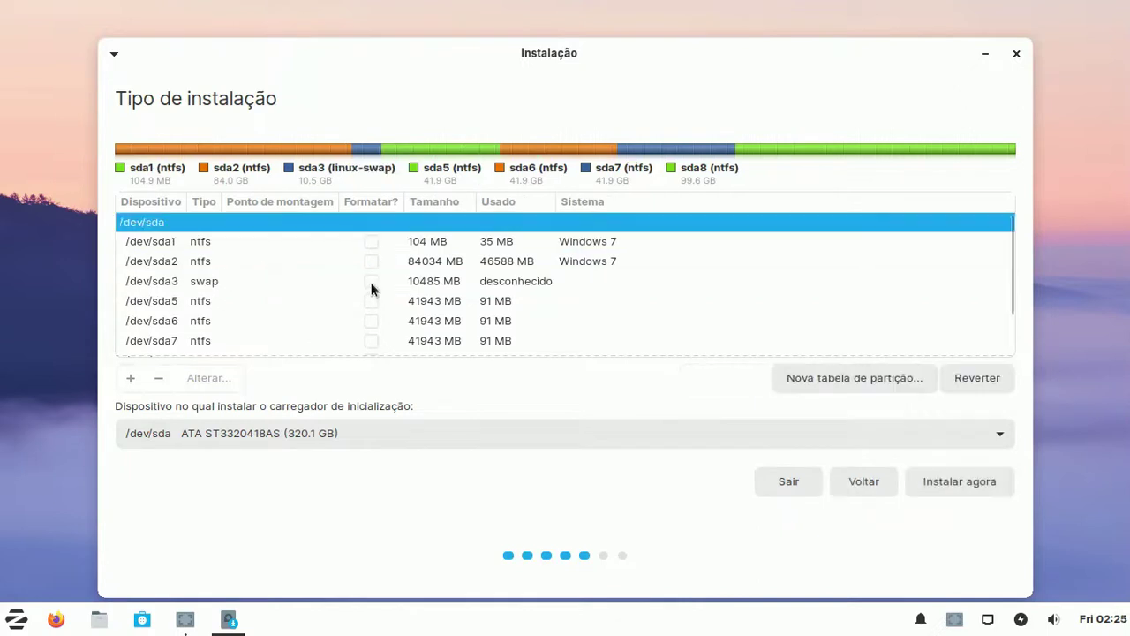
{"action": "left_click", "coordinate": [371, 283]}
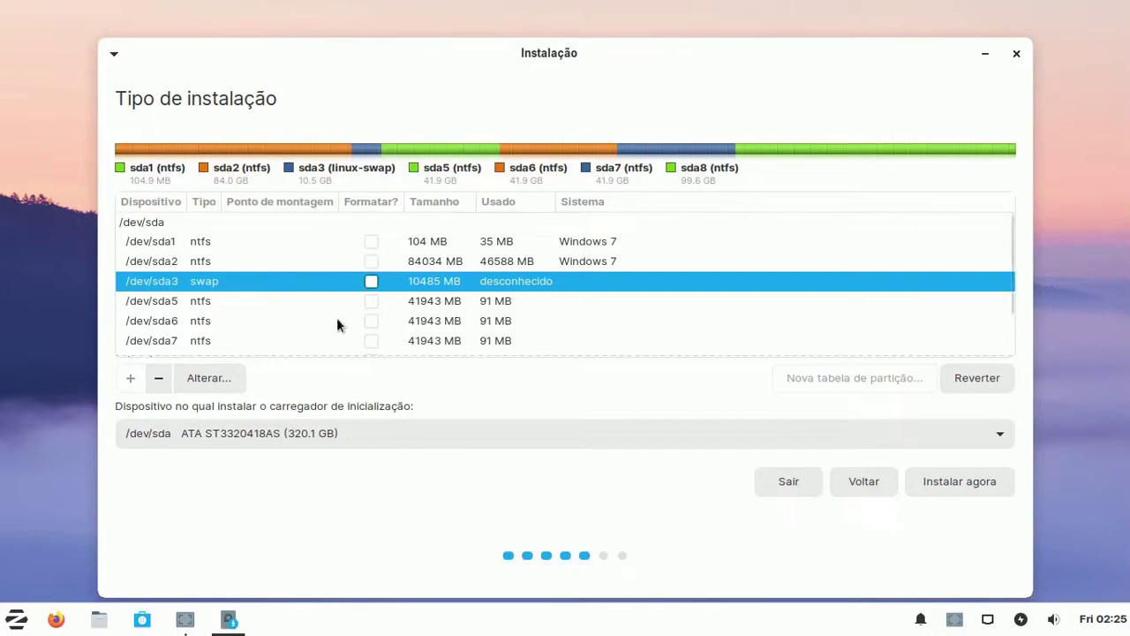
Step: Set the 41943 MB /dev/sda5 to ext4, marked for formatting, mounted at /
{"action": "left_click", "coordinate": [246, 300]}
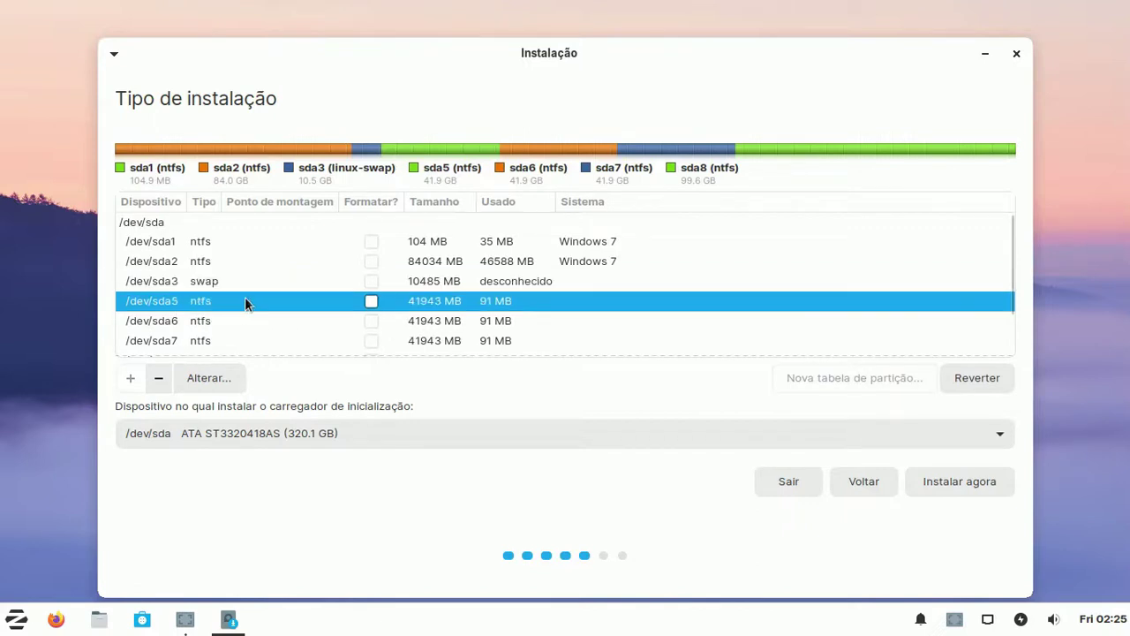
{"action": "left_click", "coordinate": [210, 378]}
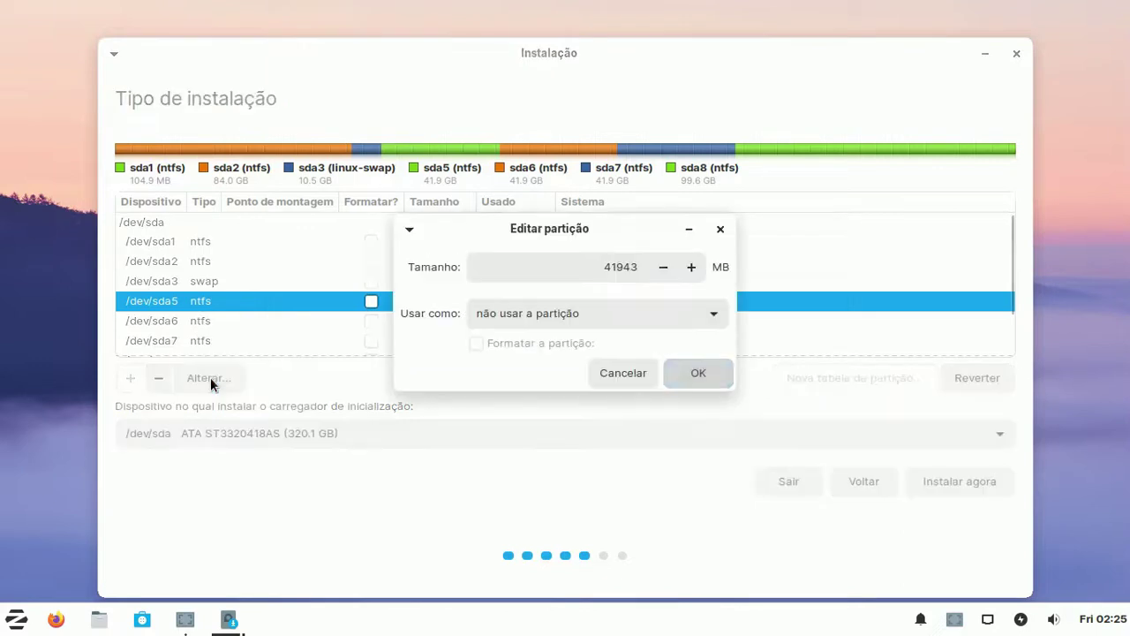
{"action": "left_click", "coordinate": [717, 312]}
{"action": "scroll", "coordinate": [717, 312], "scroll_direction": "up", "scroll_amount": 1}
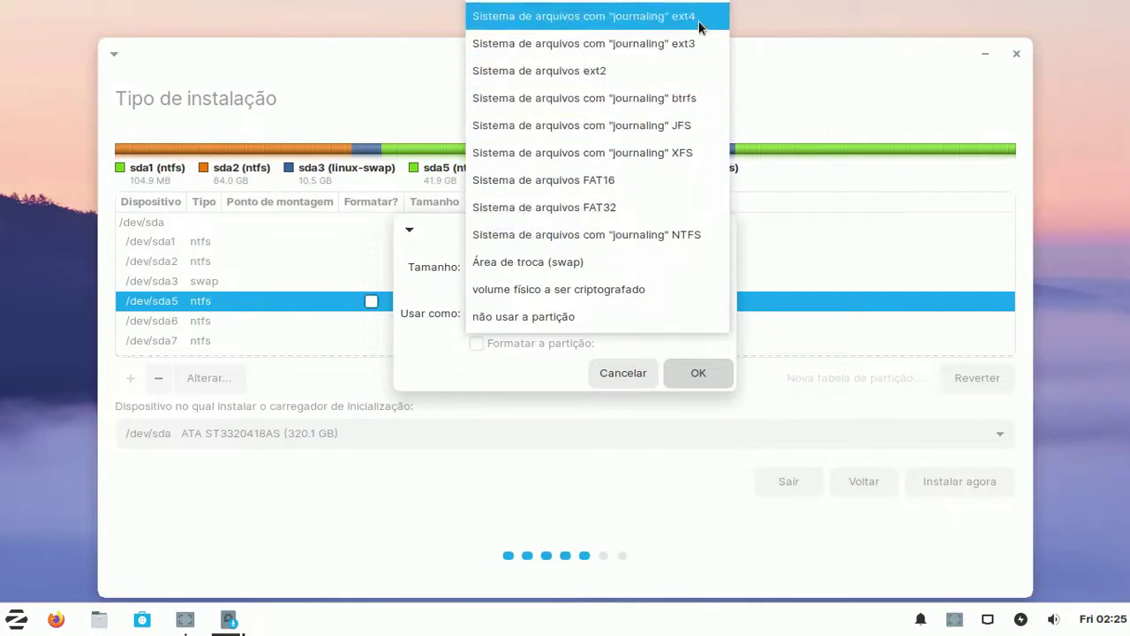
{"action": "left_click", "coordinate": [698, 27]}
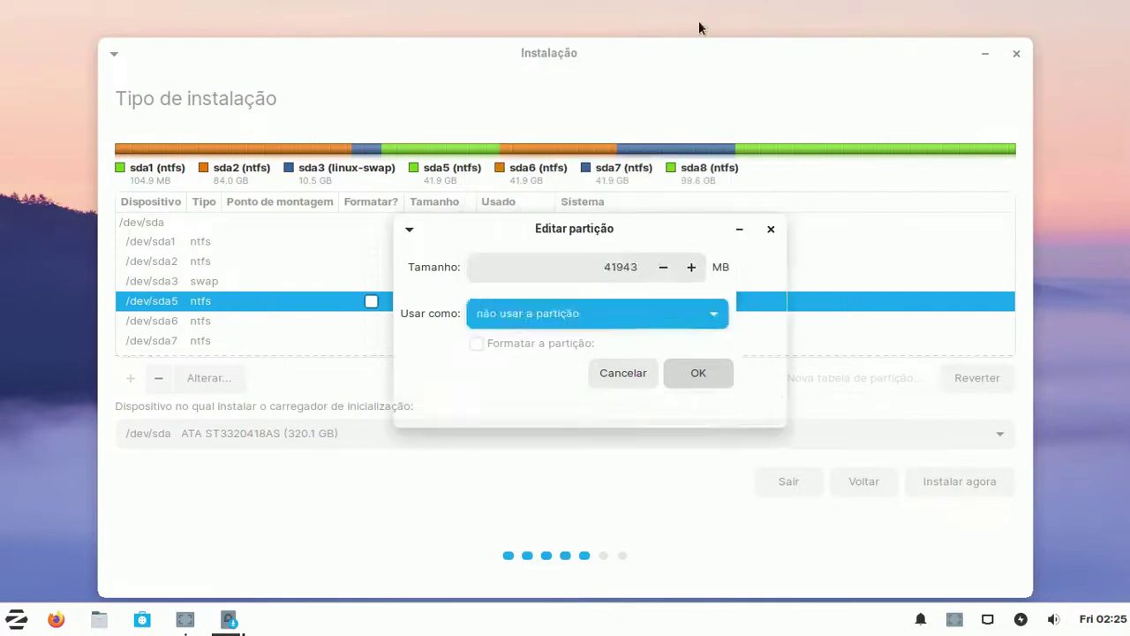
{"action": "left_click", "coordinate": [534, 344]}
{"action": "left_click", "coordinate": [669, 375]}
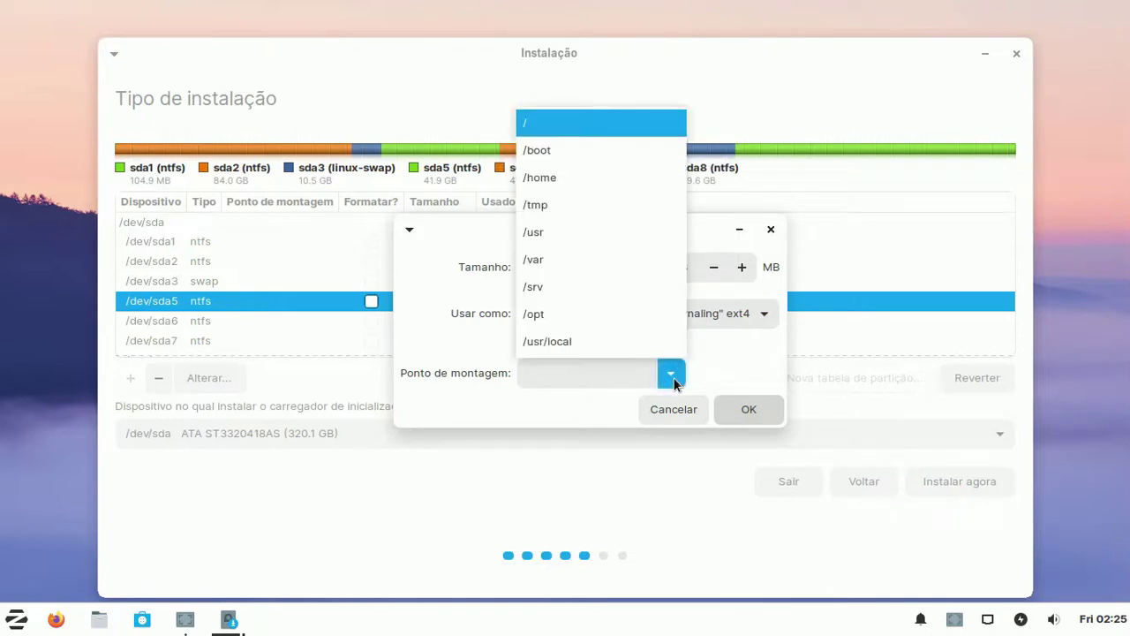
{"action": "left_click", "coordinate": [567, 128]}
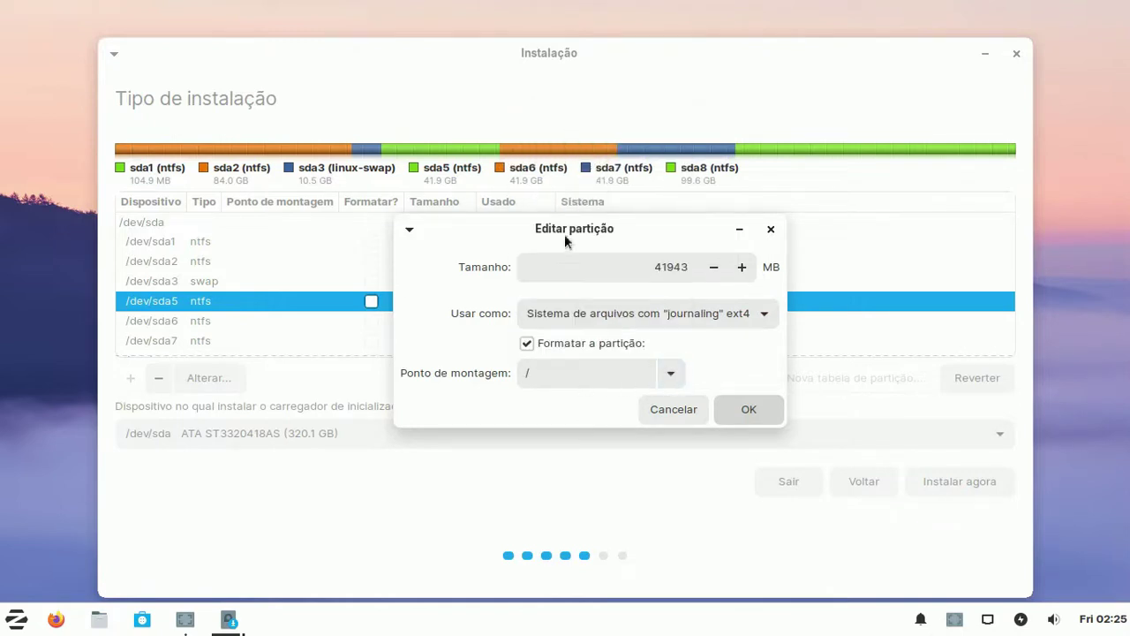
{"action": "left_click", "coordinate": [549, 375]}
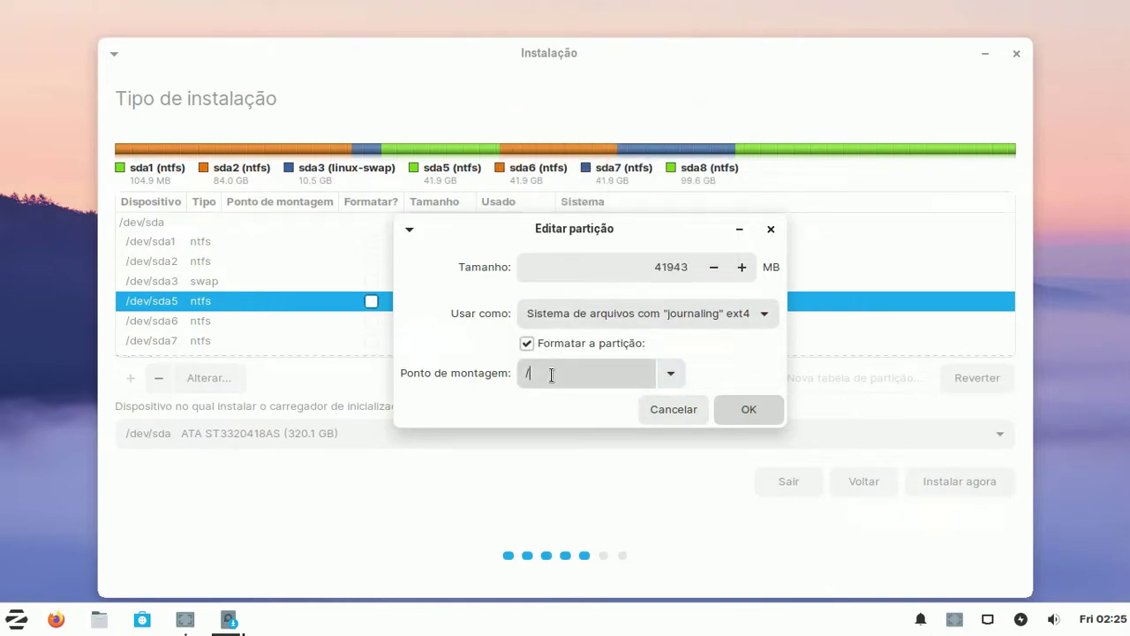
{"action": "left_click", "coordinate": [749, 409]}
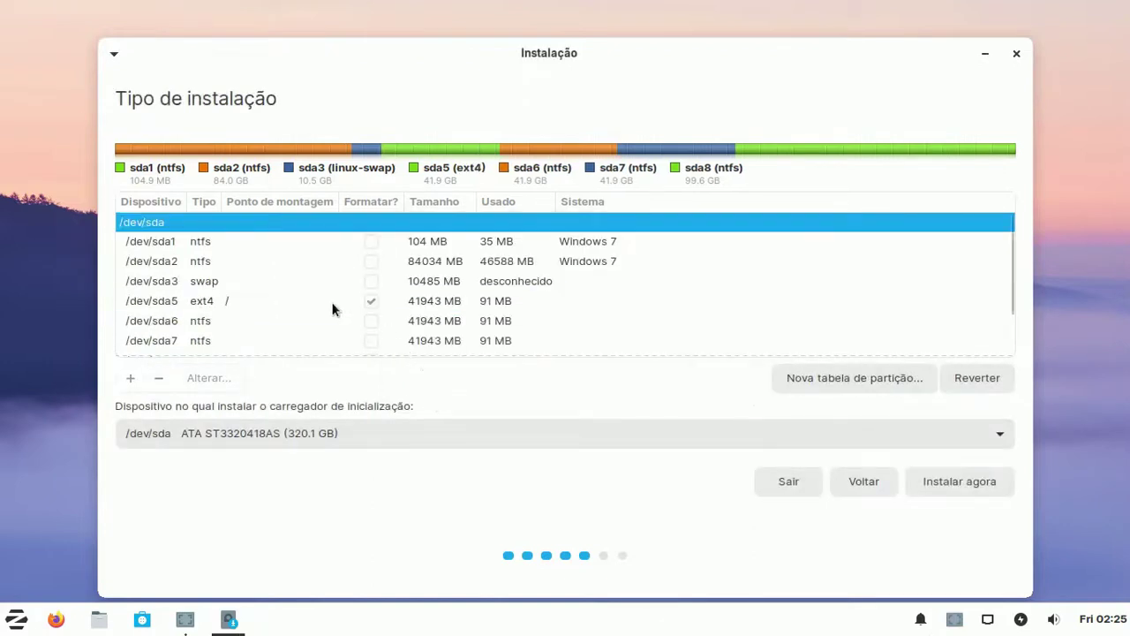
{"action": "scroll", "coordinate": [332, 308], "scroll_direction": "down", "scroll_amount": 2}
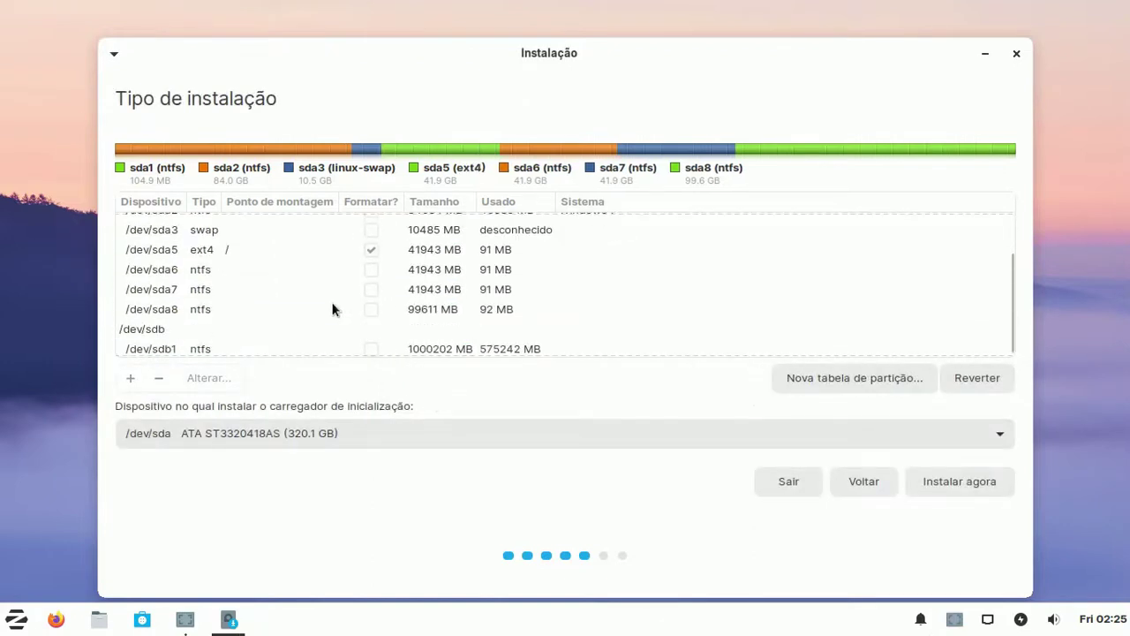
{"action": "left_click", "coordinate": [279, 310]}
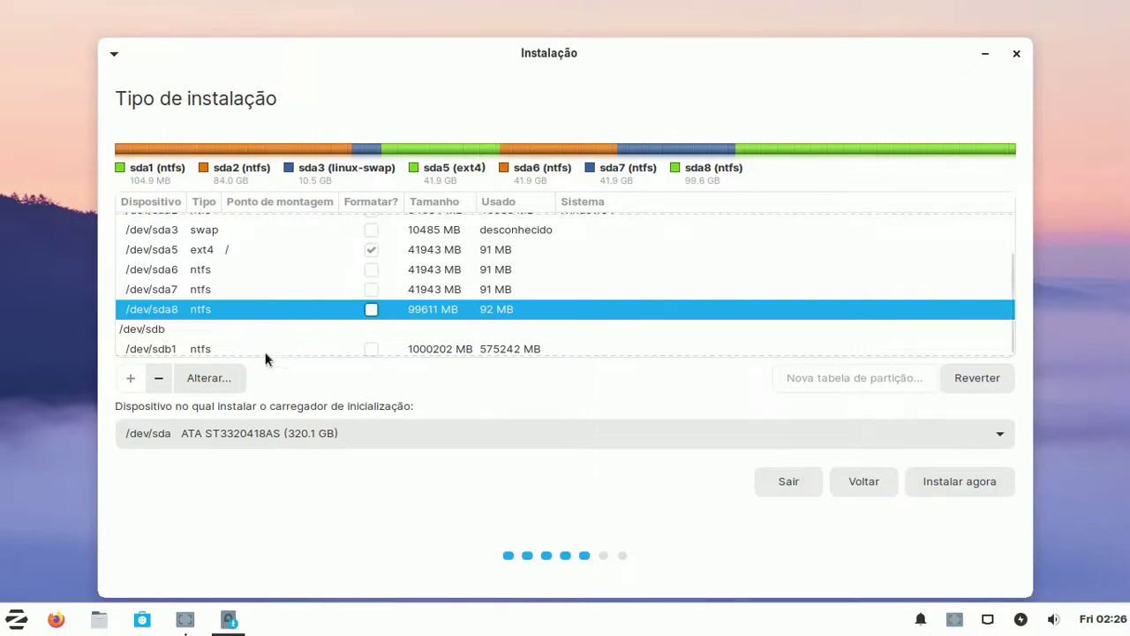
Step: Set the 99611 MB /dev/sda8 to ext4, marked for formatting, mounted at /home
{"action": "left_click", "coordinate": [228, 372]}
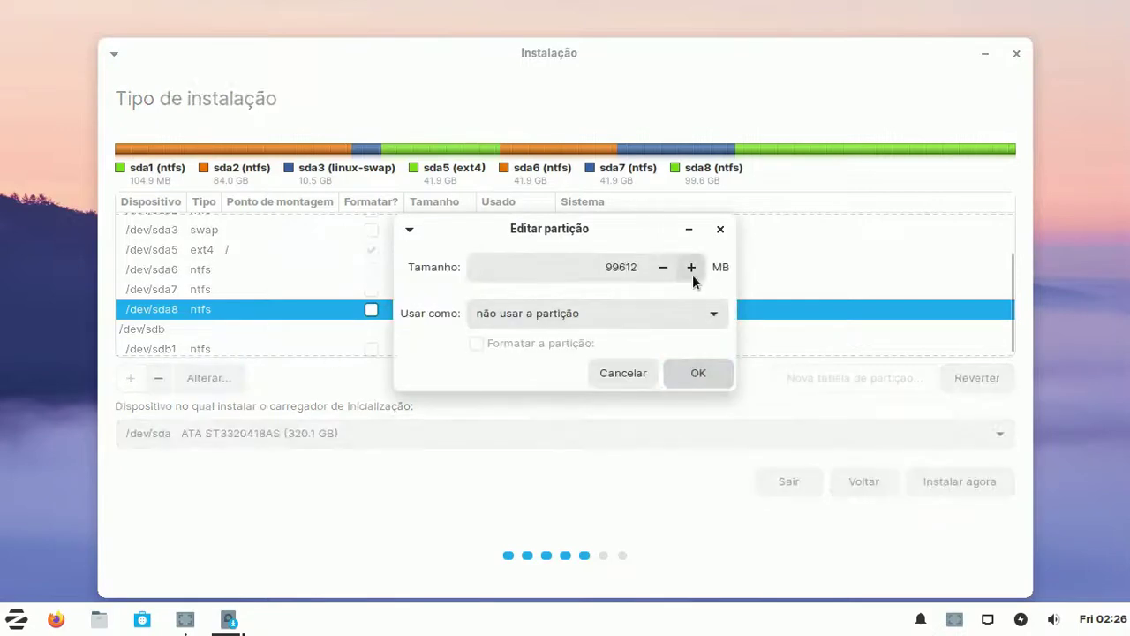
{"action": "left_click", "coordinate": [713, 312]}
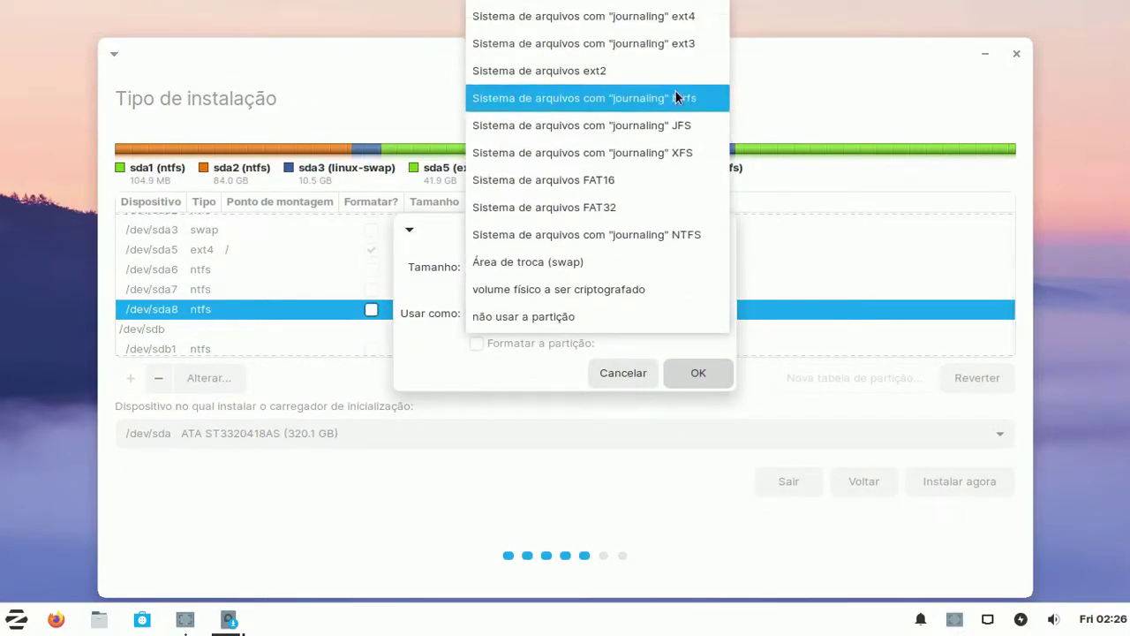
{"action": "key", "text": "Escape"}
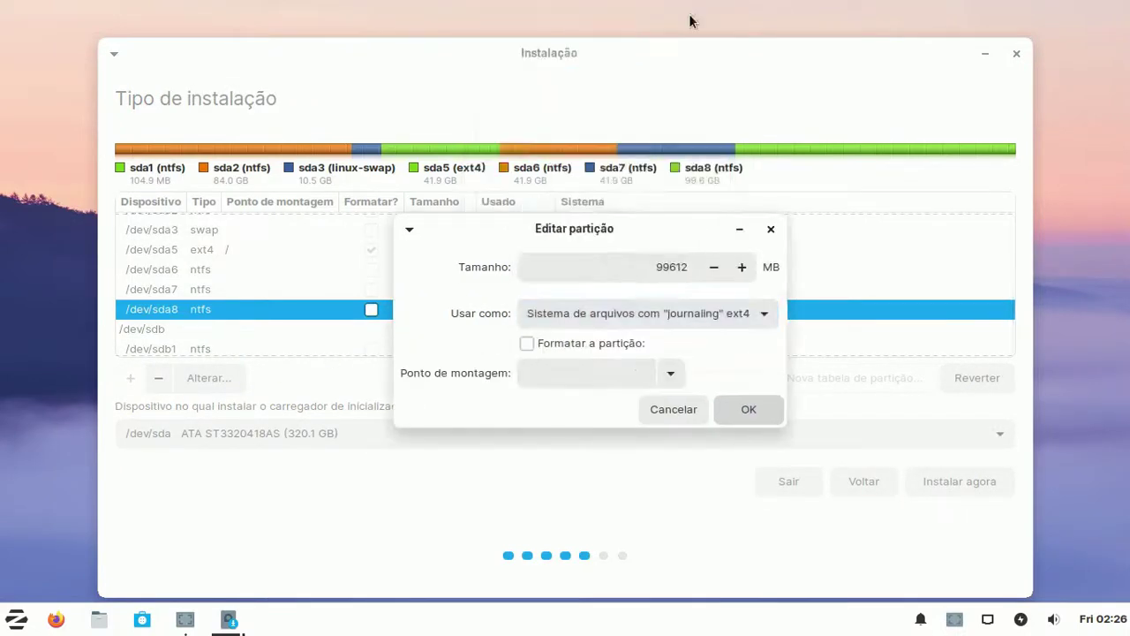
{"action": "left_click", "coordinate": [527, 346]}
{"action": "left_click", "coordinate": [526, 346]}
{"action": "left_click", "coordinate": [672, 372]}
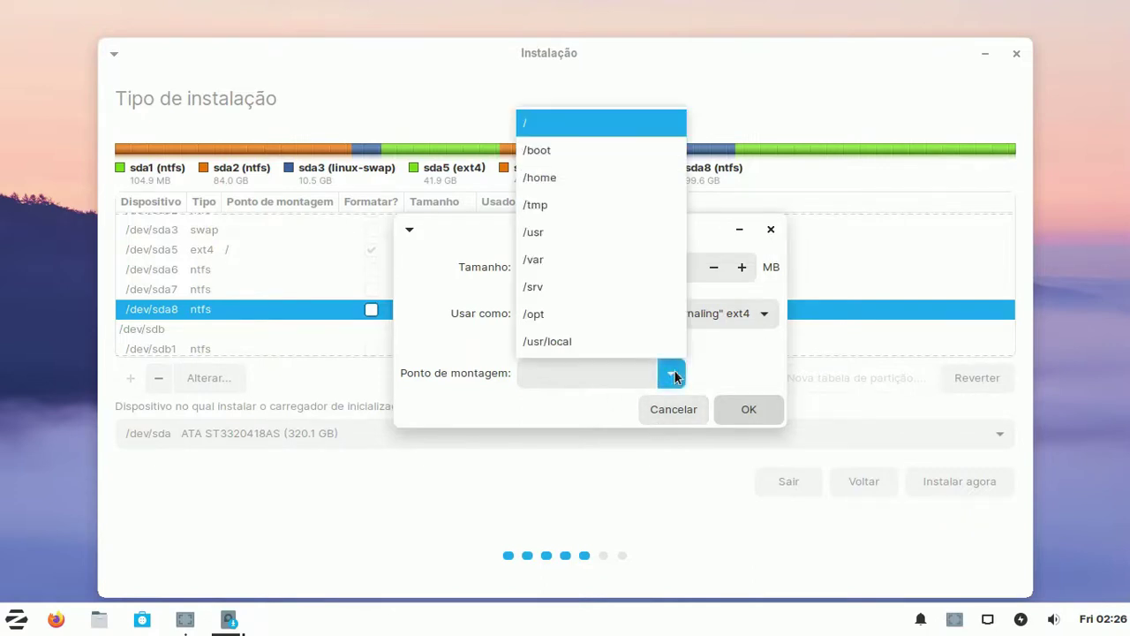
{"action": "left_click", "coordinate": [580, 179]}
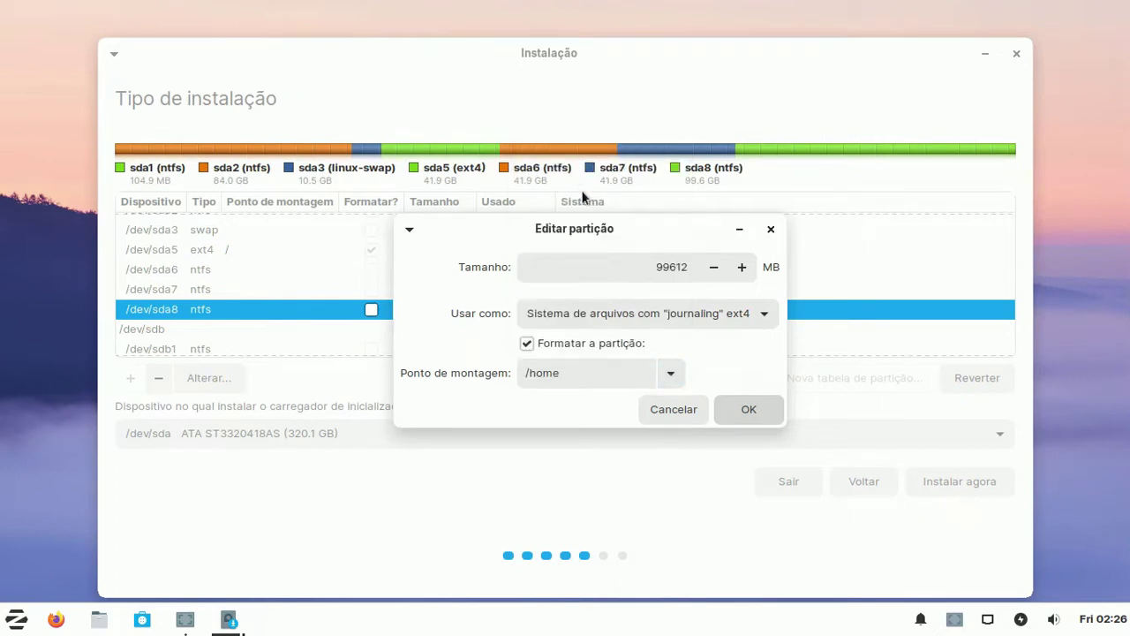
{"action": "left_click", "coordinate": [752, 410]}
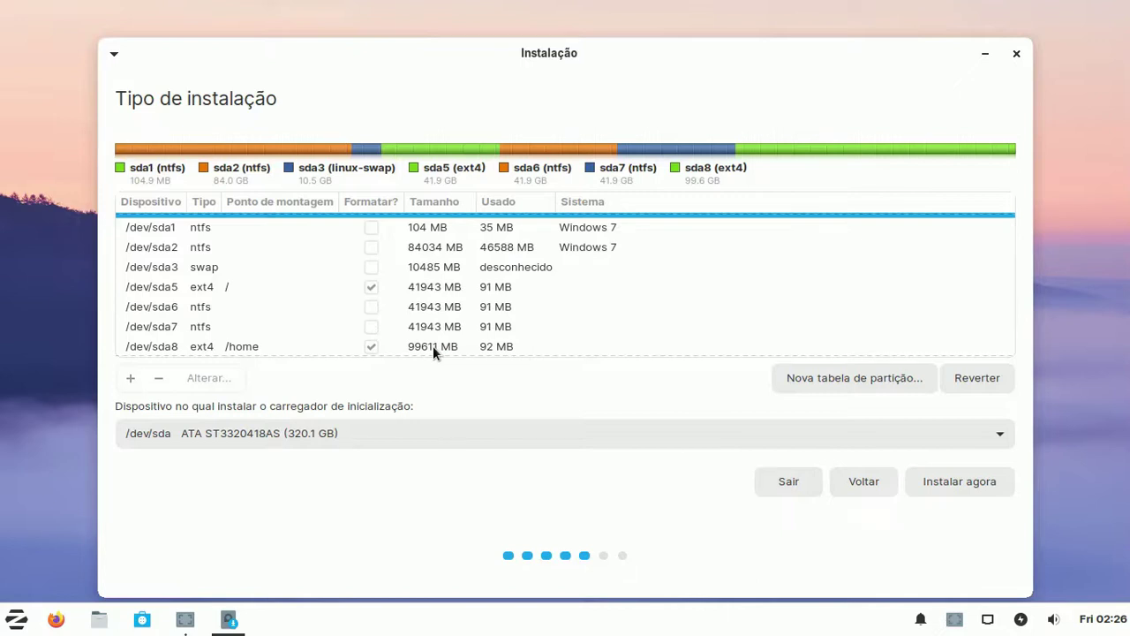
{"action": "left_click", "coordinate": [372, 228]}
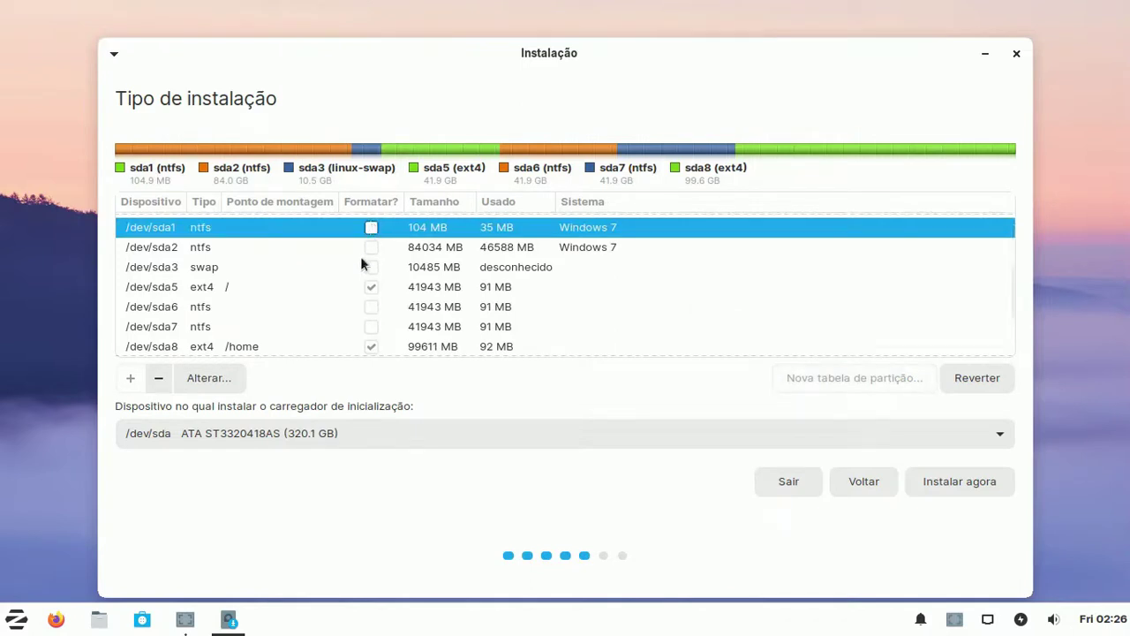
{"action": "left_click", "coordinate": [210, 378]}
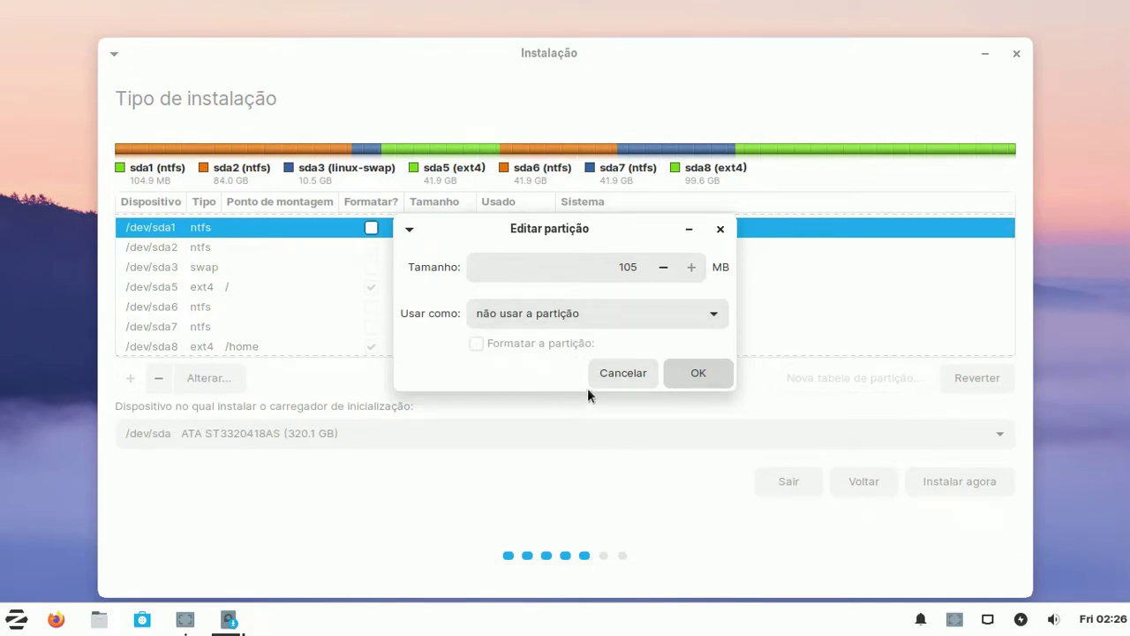
{"action": "left_click", "coordinate": [638, 375]}
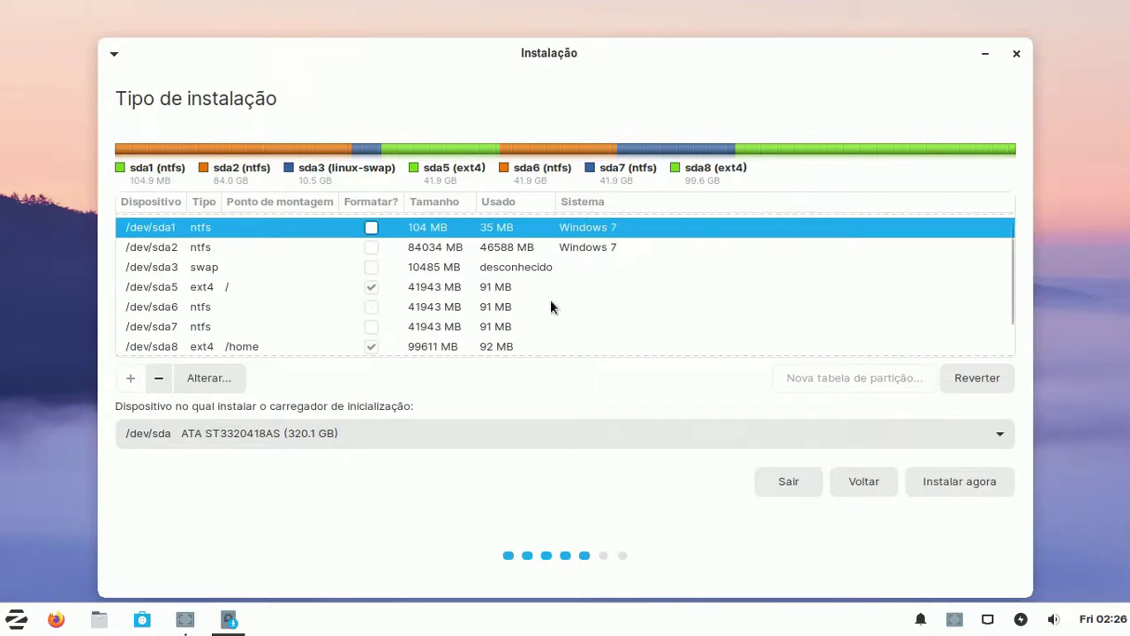
{"action": "left_click", "coordinate": [213, 267]}
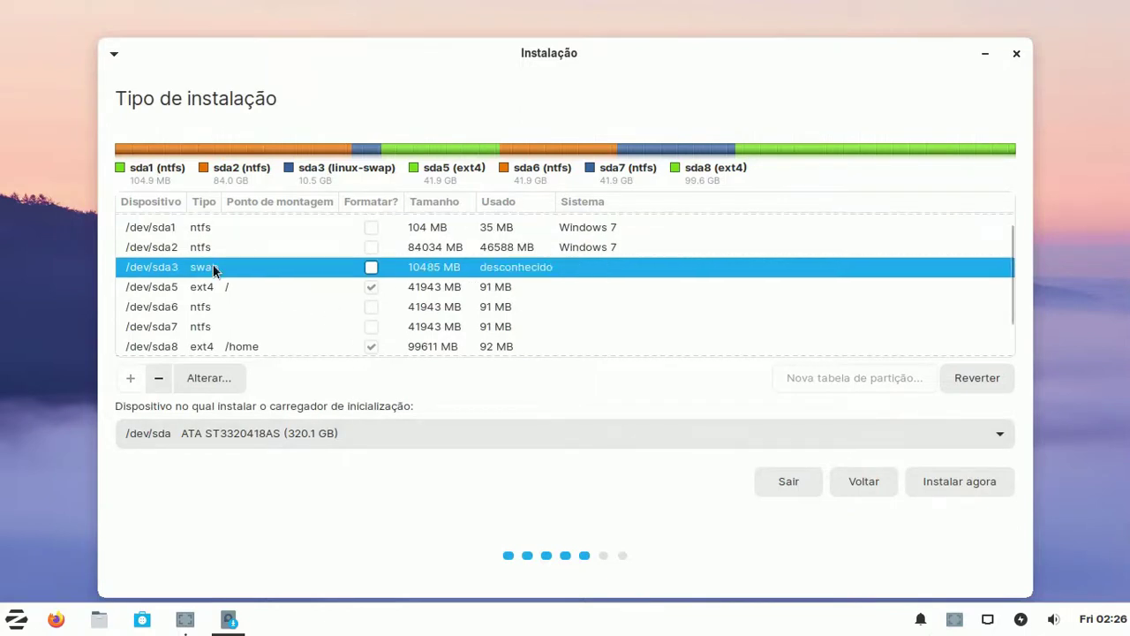
{"action": "left_click", "coordinate": [210, 288]}
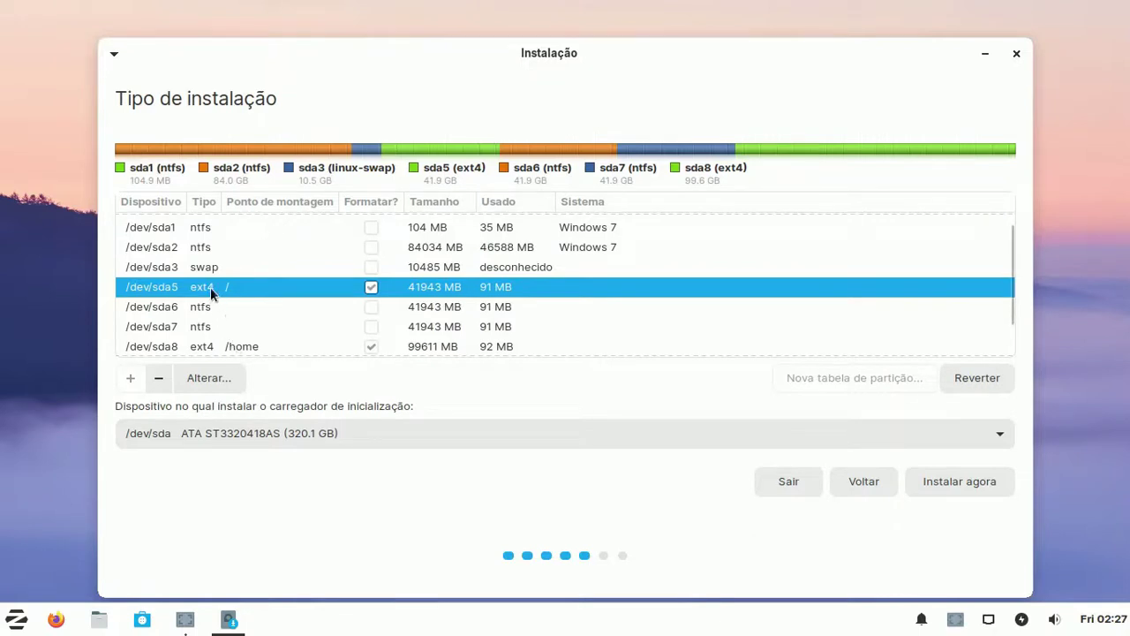
{"action": "left_click", "coordinate": [218, 348]}
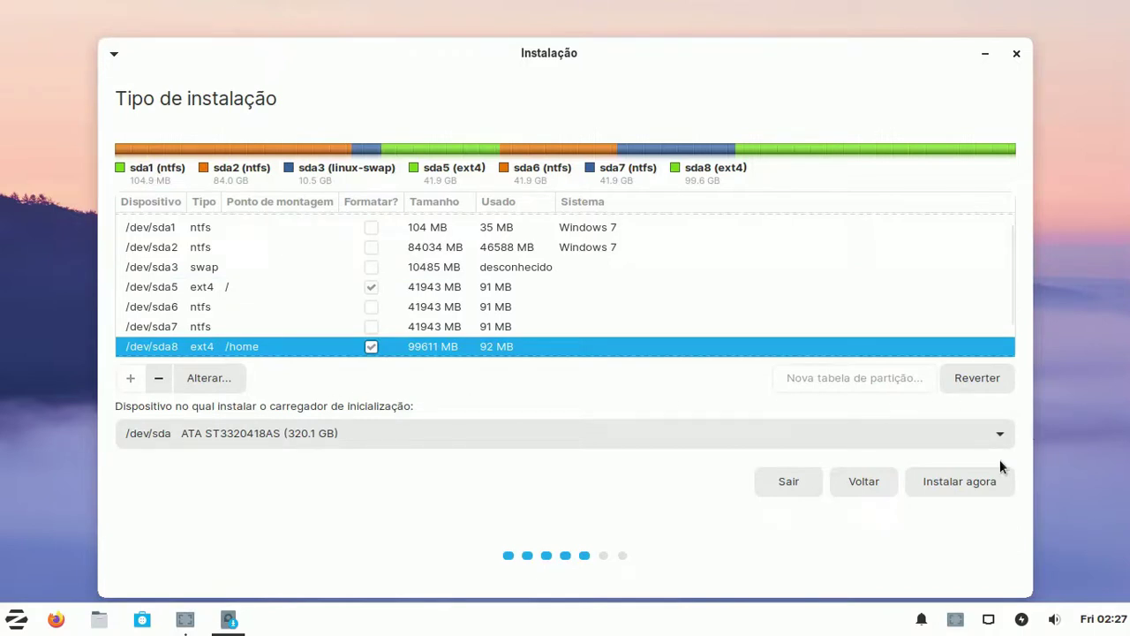
Step: Start installing, confirm the partition changes, and set the time zone to Sao Paulo
{"action": "left_click", "coordinate": [950, 482]}
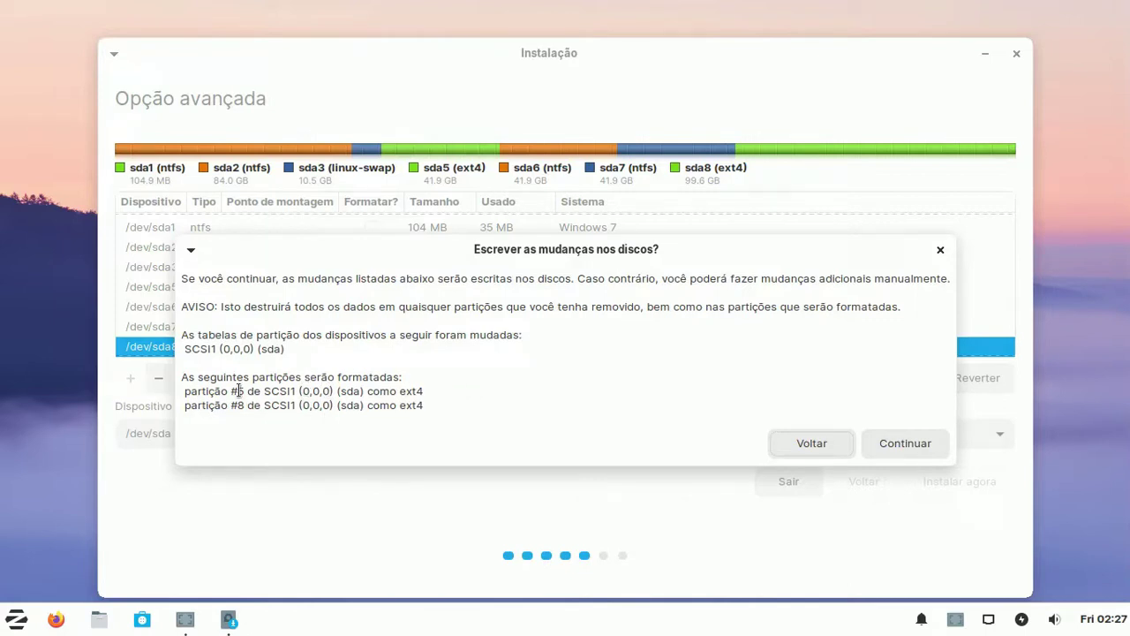
{"action": "left_click", "coordinate": [899, 444]}
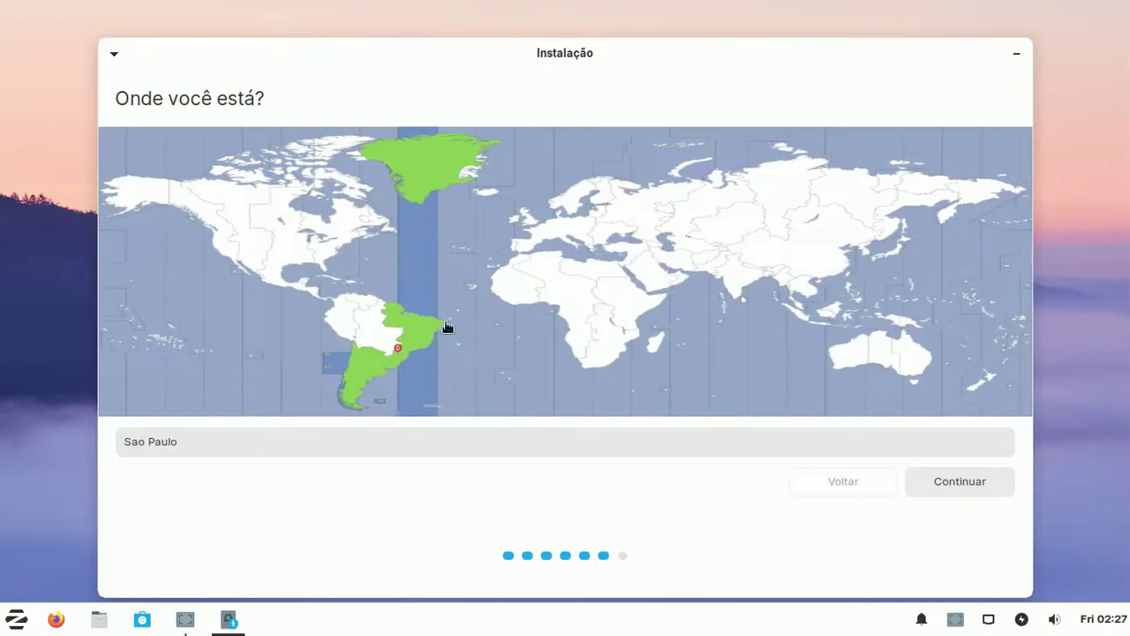
{"action": "left_click", "coordinate": [436, 323]}
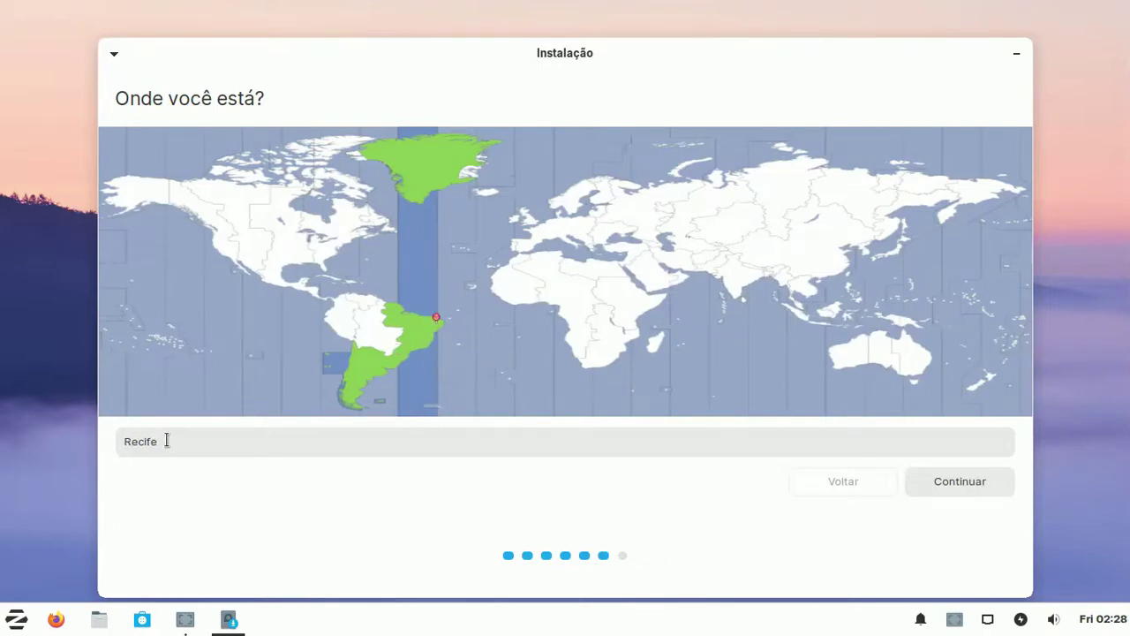
{"action": "left_click", "coordinate": [406, 352]}
Step: Create user 'zorin' with a password, keep password login, and begin copying files
{"action": "left_click", "coordinate": [961, 483]}
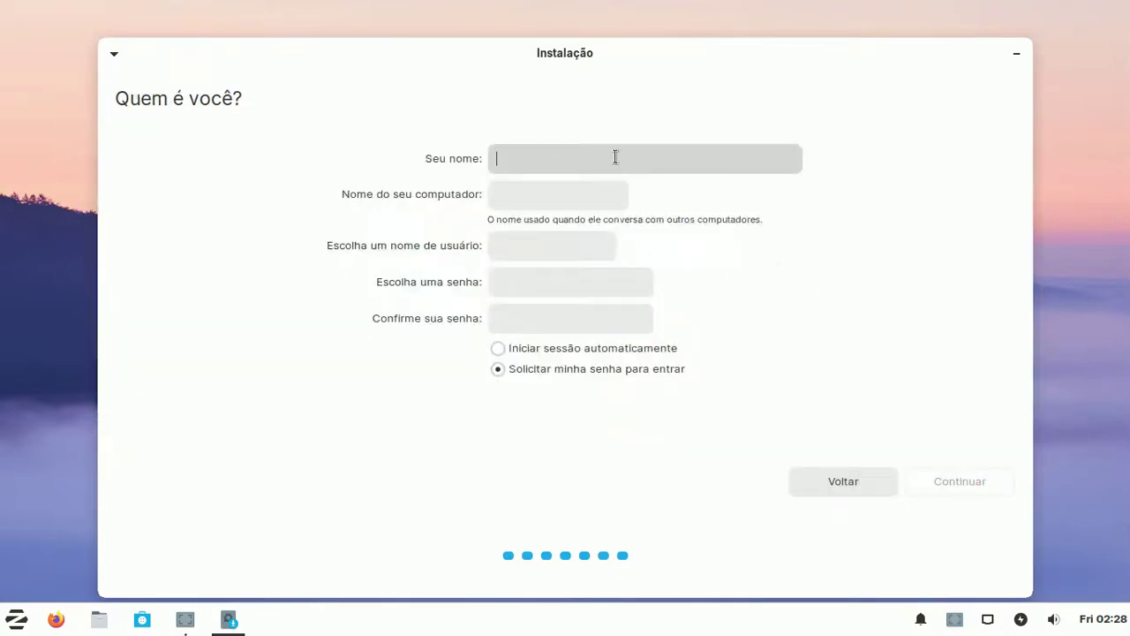
{"action": "type", "text": "z"}
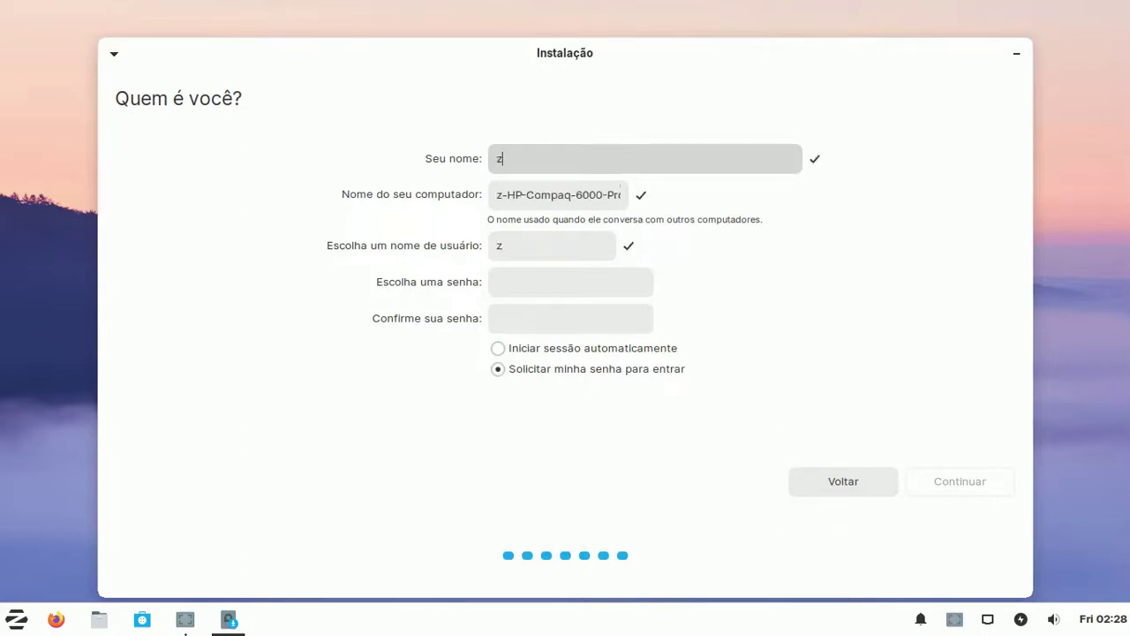
{"action": "type", "text": "orin"}
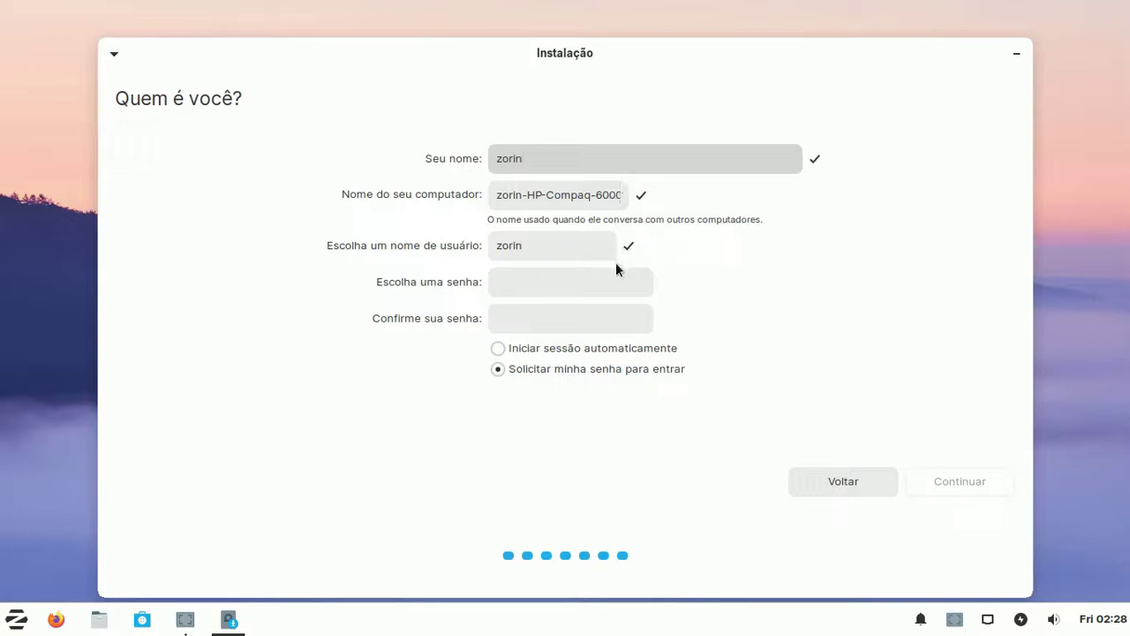
{"action": "left_click", "coordinate": [568, 278]}
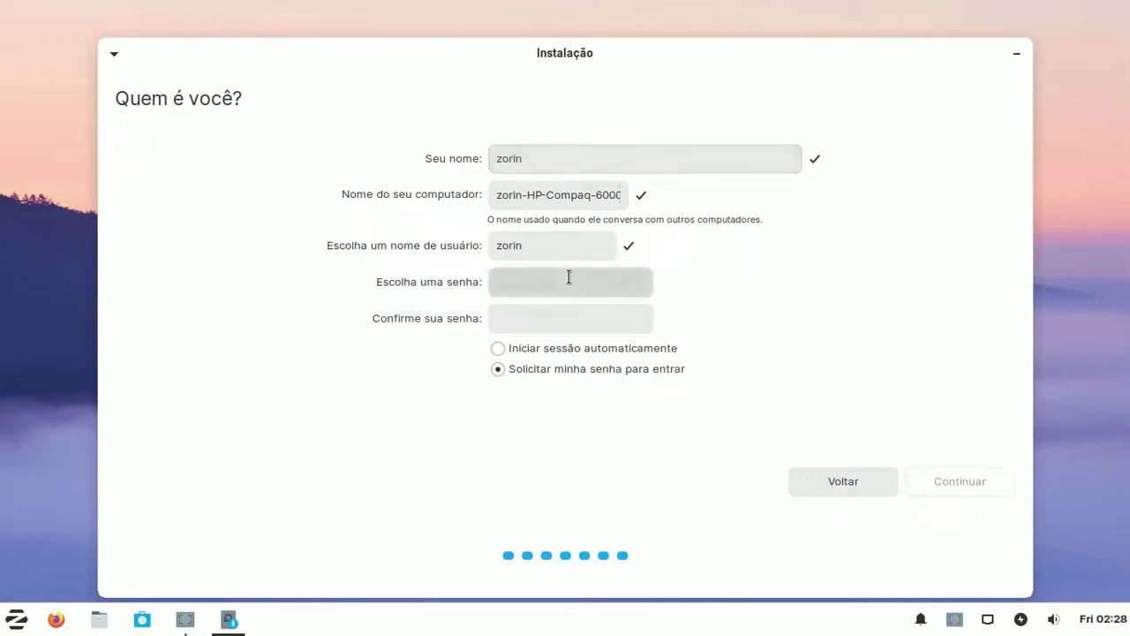
{"action": "type", "text": "z"}
{"action": "left_click", "coordinate": [531, 316]}
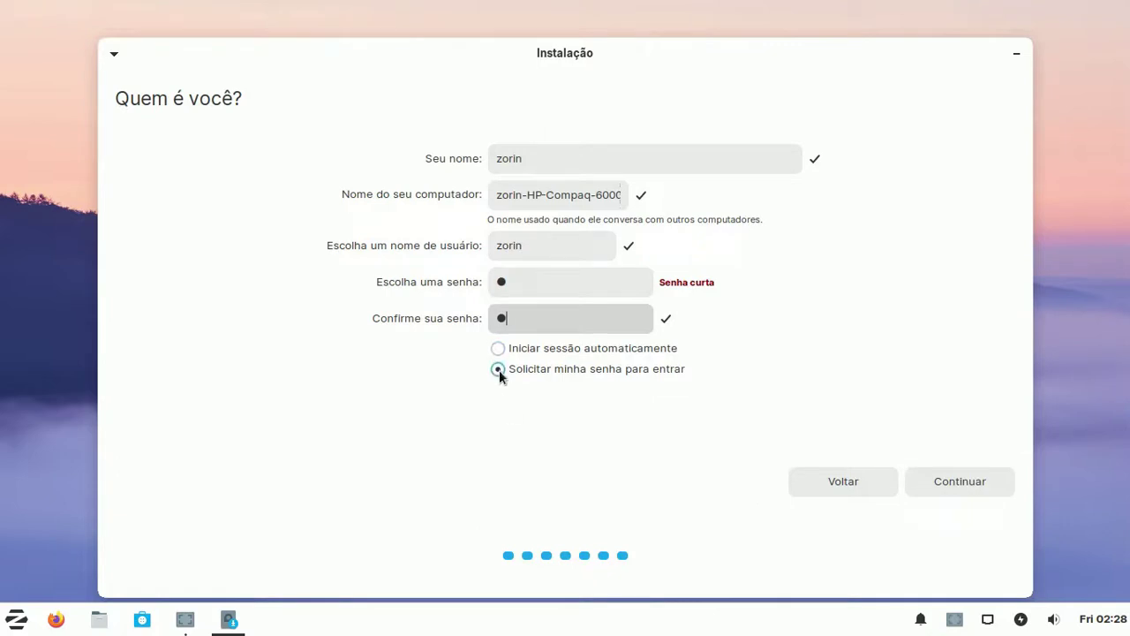
{"action": "left_click", "coordinate": [955, 479]}
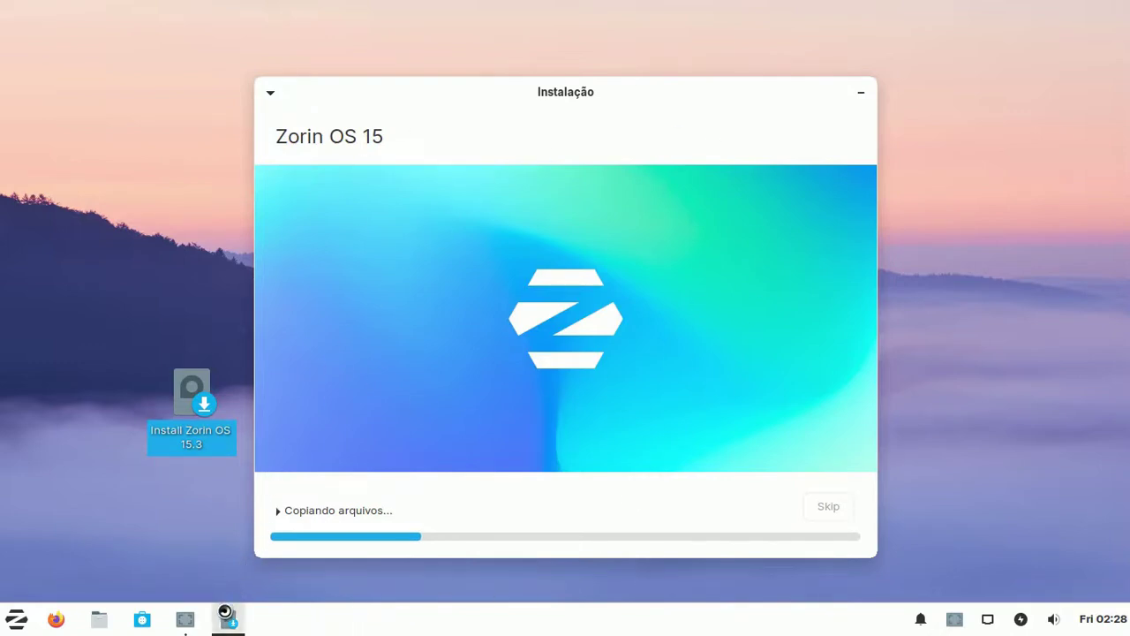
Step: Pause the screen recording, minimize SimpleScreenRecorder, and bring Firefox back to the front
{"action": "mouse_move", "coordinate": [186, 622]}
{"action": "left_click", "coordinate": [186, 622]}
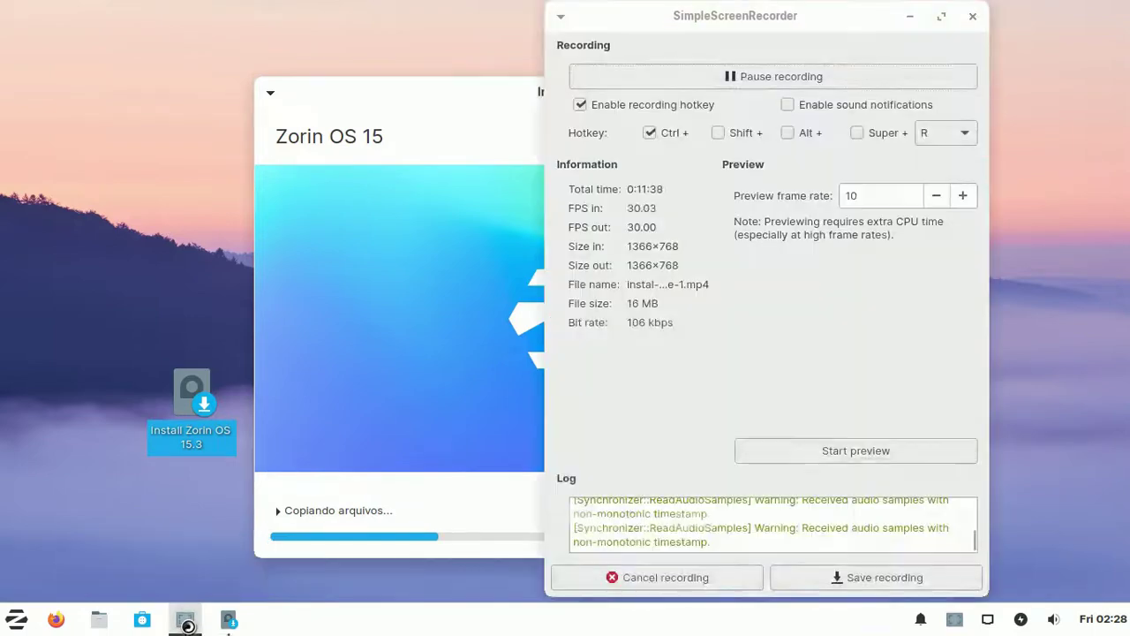
{"action": "left_click", "coordinate": [816, 77]}
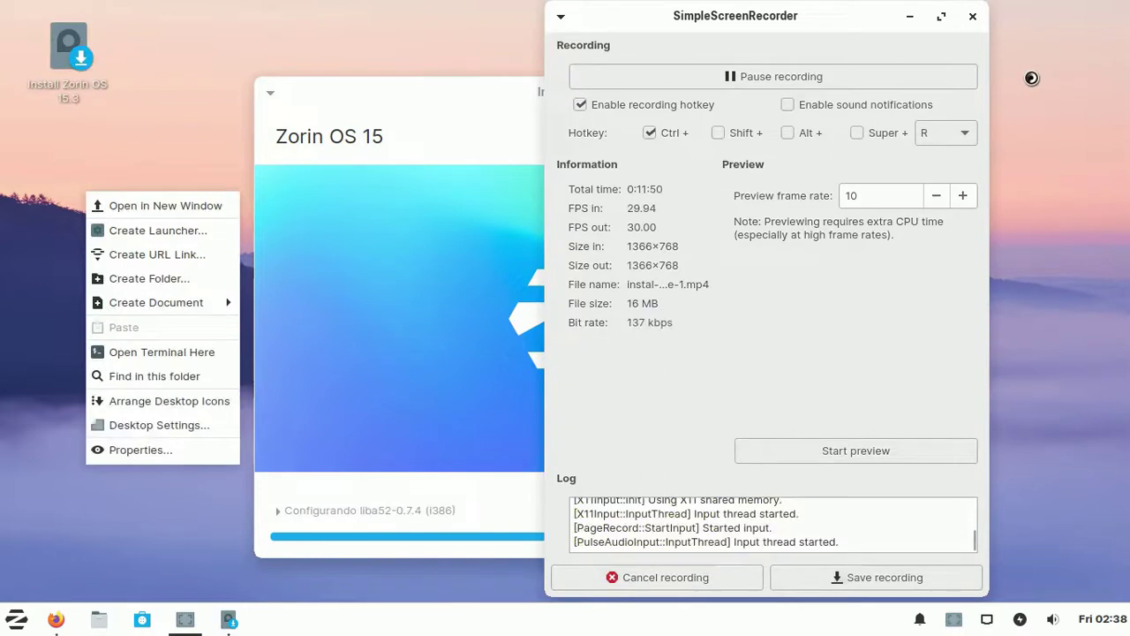
{"action": "left_click", "coordinate": [1039, 113]}
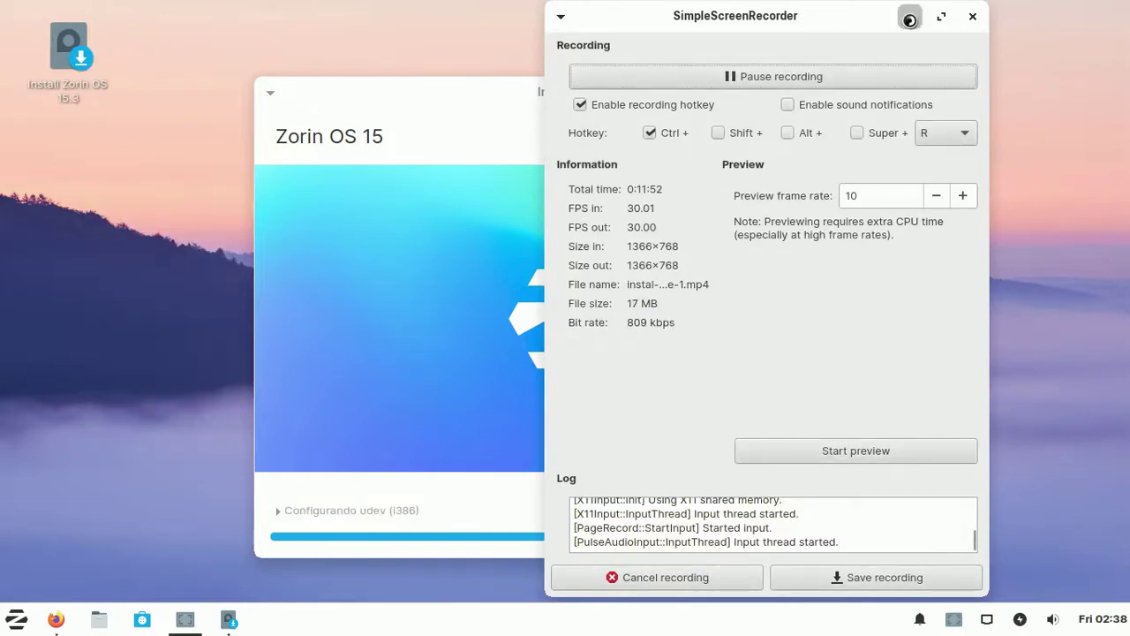
{"action": "left_click", "coordinate": [909, 16]}
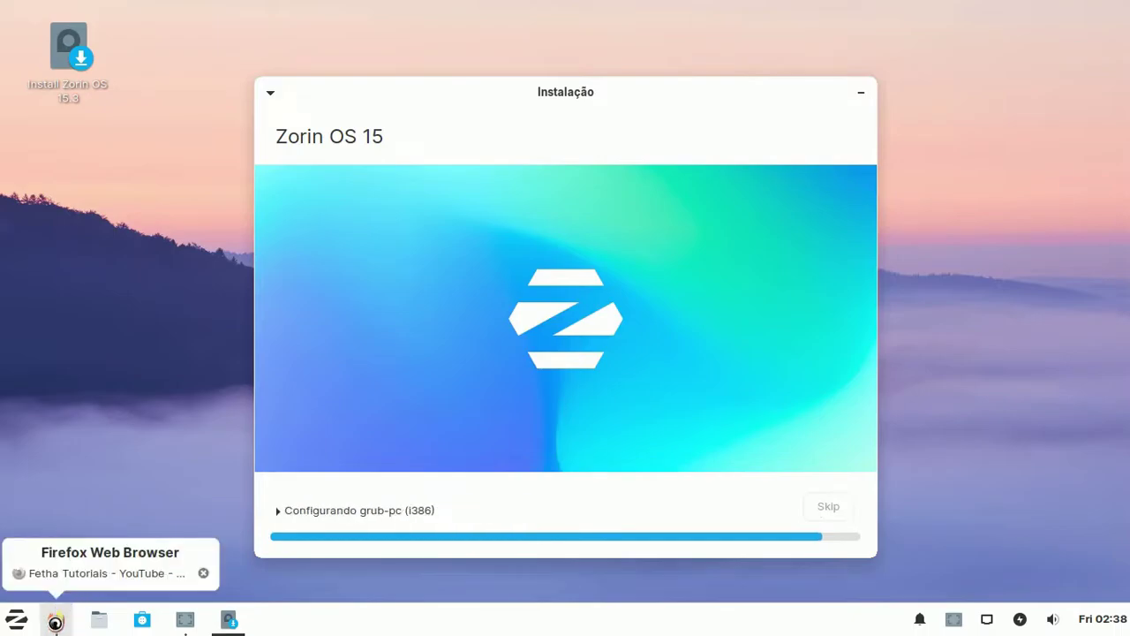
{"action": "left_click", "coordinate": [55, 619]}
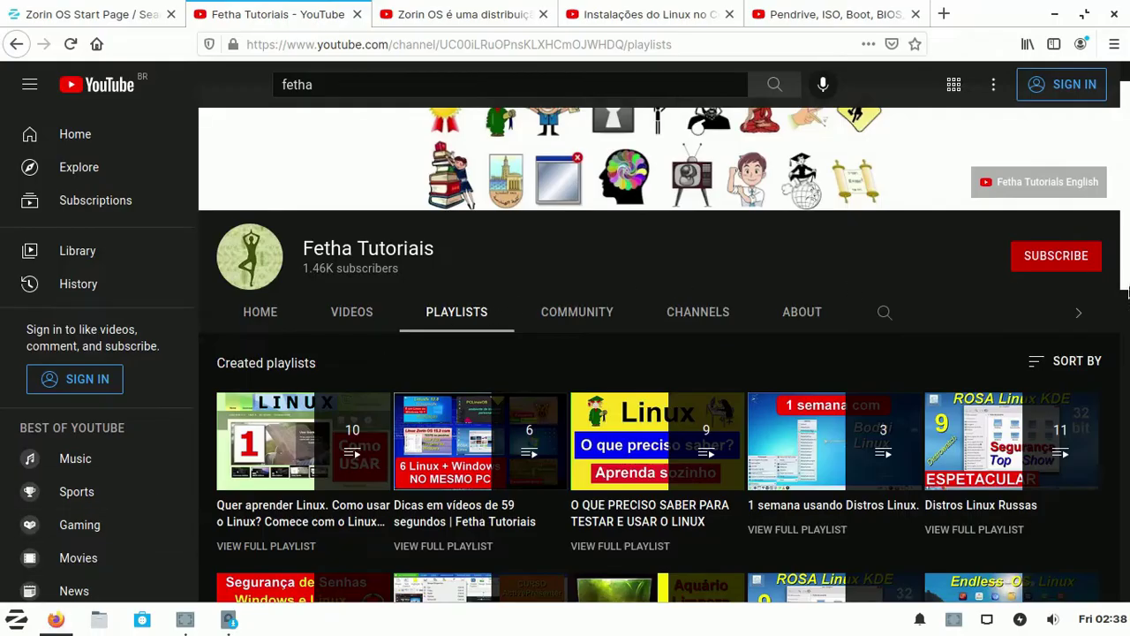
Step: Scroll the Fetha Tutoriais Playlists page, then view the Zorin OS playlist's 17 videos
{"action": "scroll", "coordinate": [1126, 269], "scroll_direction": "down", "scroll_amount": 2}
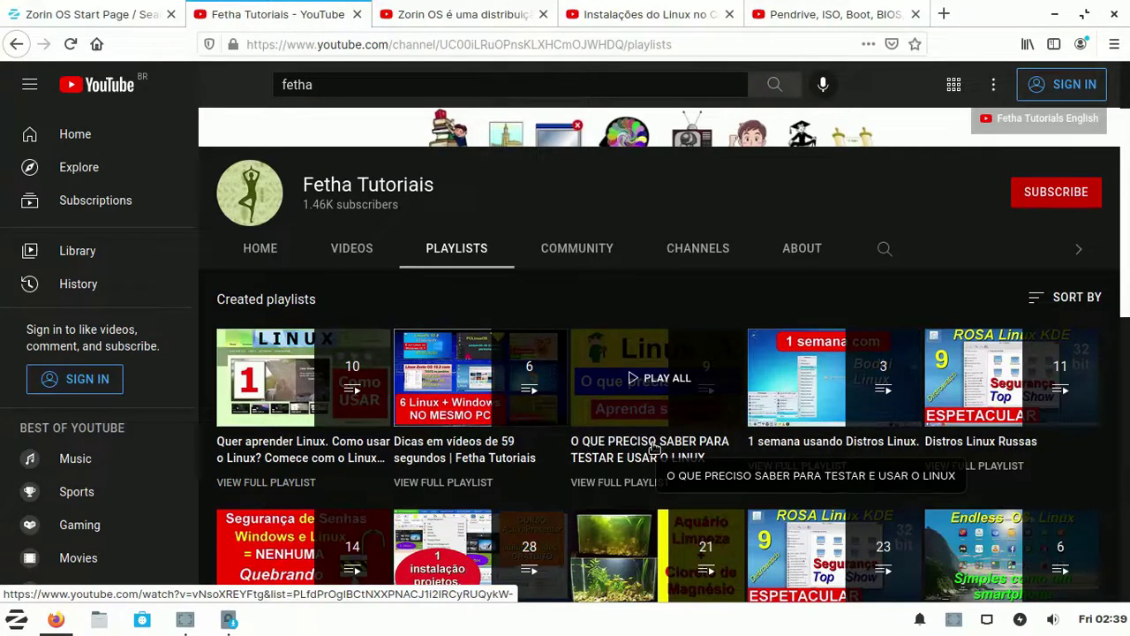
{"action": "left_click_drag", "start_coordinate": [1127, 269], "coordinate": [1098, 519]}
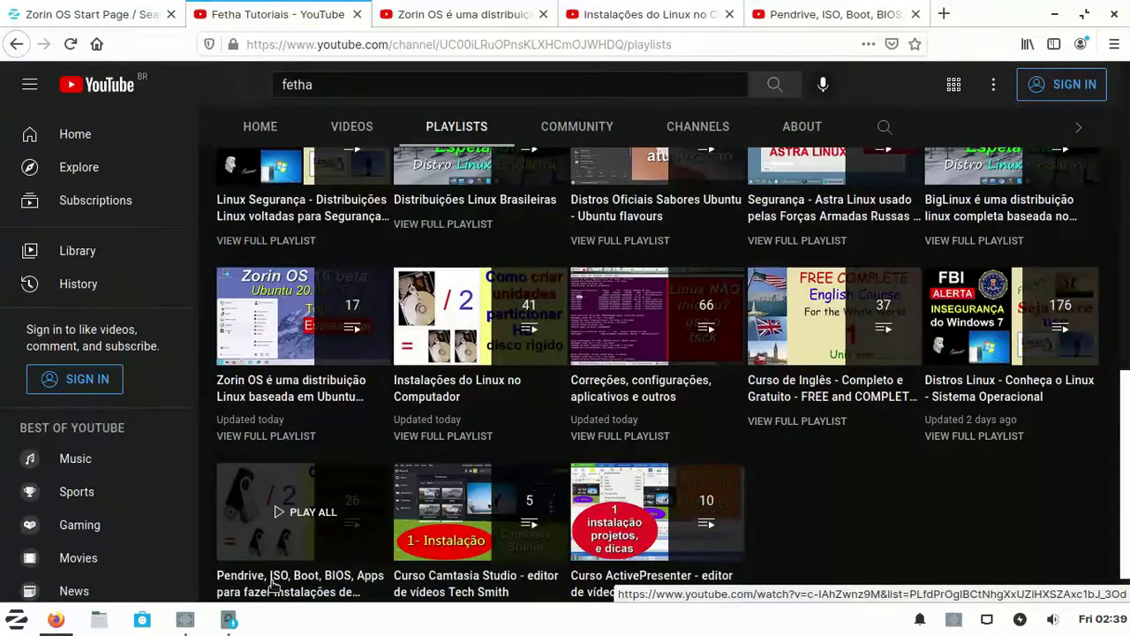
{"action": "left_click", "coordinate": [487, 20]}
{"action": "left_click_drag", "start_coordinate": [1125, 207], "coordinate": [1127, 587]}
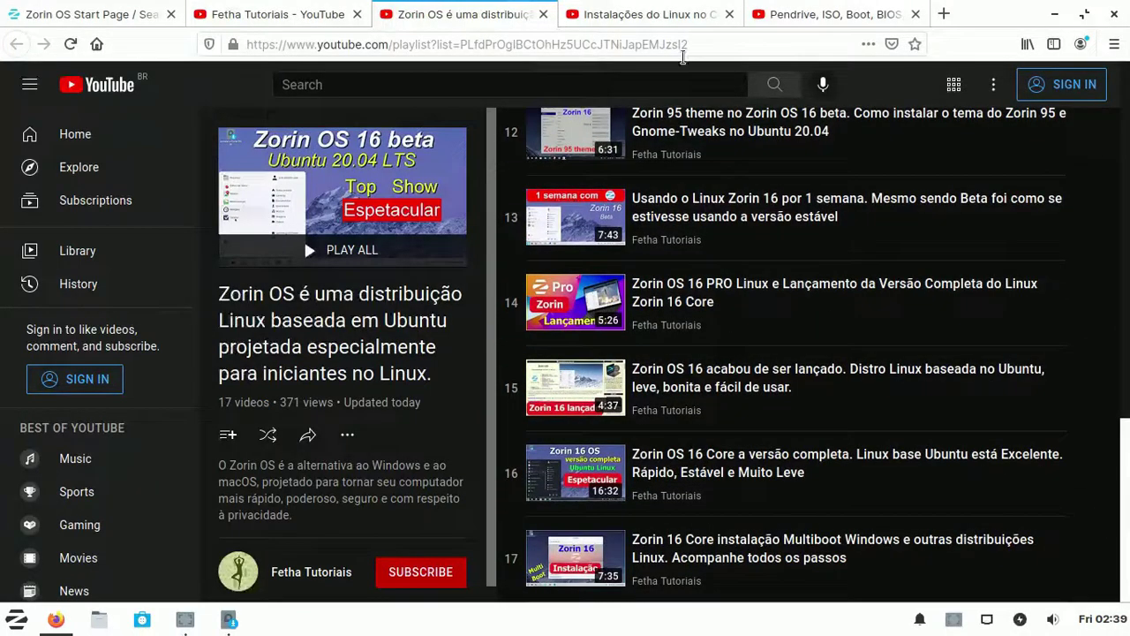
Step: Browse the 'Instalações do Linux no Computador' playlist tab
{"action": "left_click", "coordinate": [658, 18]}
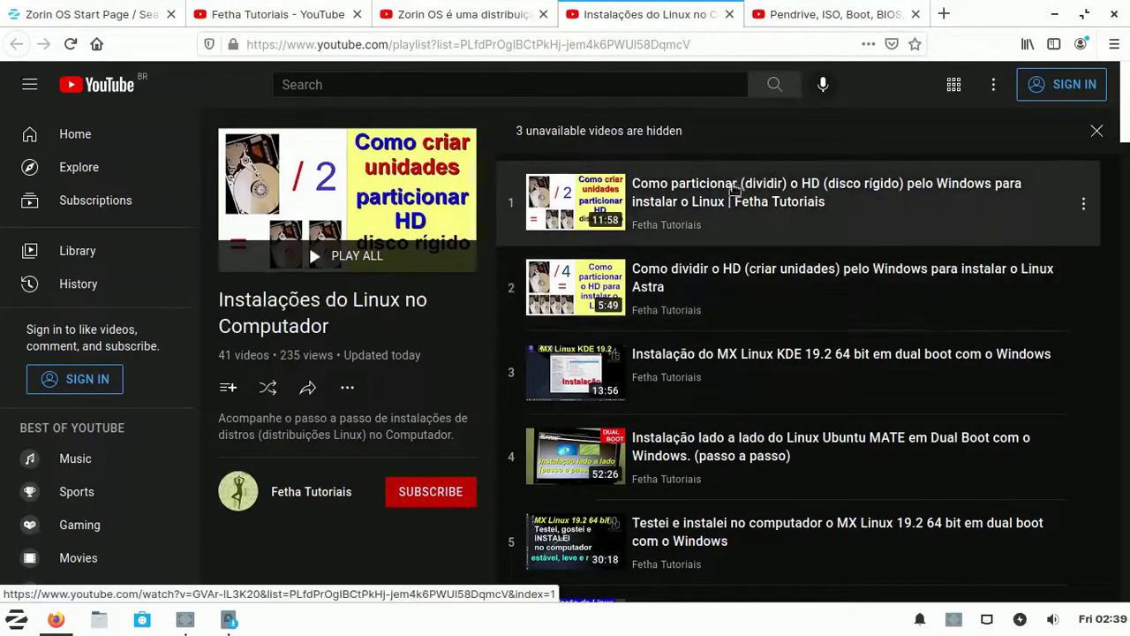
{"action": "scroll", "coordinate": [827, 304], "scroll_direction": "down", "scroll_amount": 2}
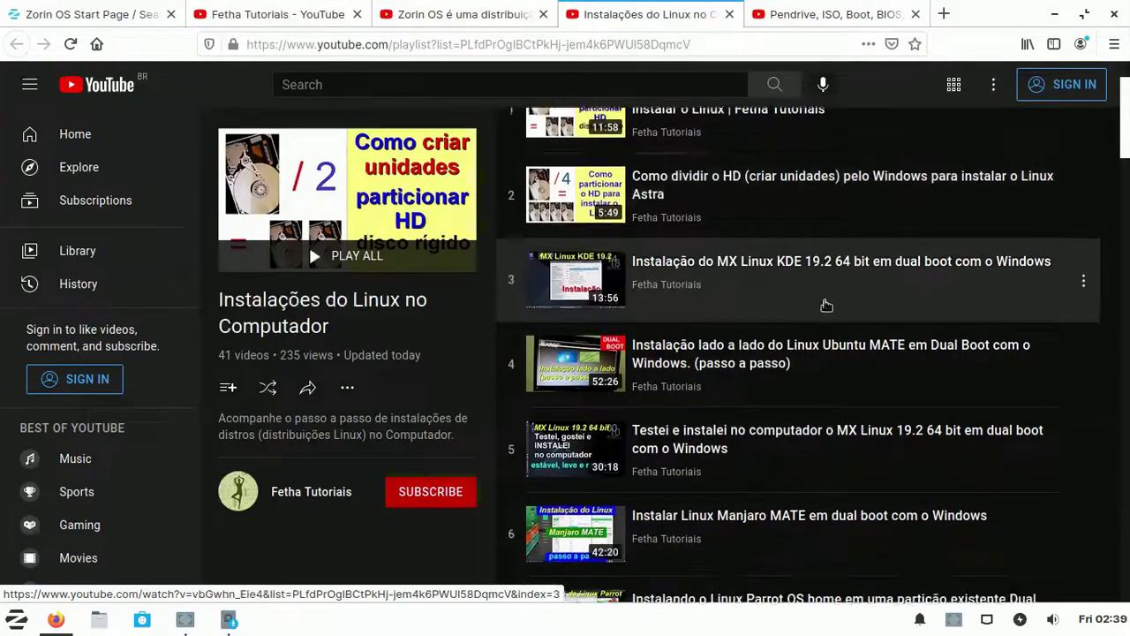
{"action": "scroll", "coordinate": [812, 345], "scroll_direction": "down", "scroll_amount": 2}
{"action": "scroll", "coordinate": [814, 344], "scroll_direction": "down", "scroll_amount": 2}
{"action": "scroll", "coordinate": [813, 345], "scroll_direction": "down", "scroll_amount": 8}
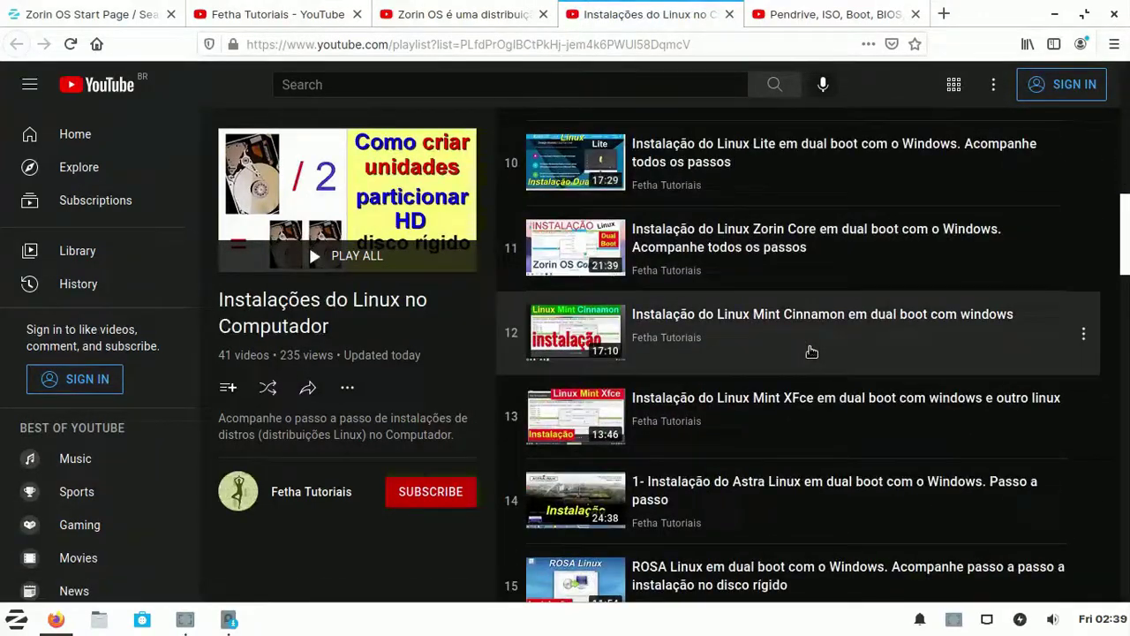
{"action": "scroll", "coordinate": [769, 353], "scroll_direction": "down", "scroll_amount": 1}
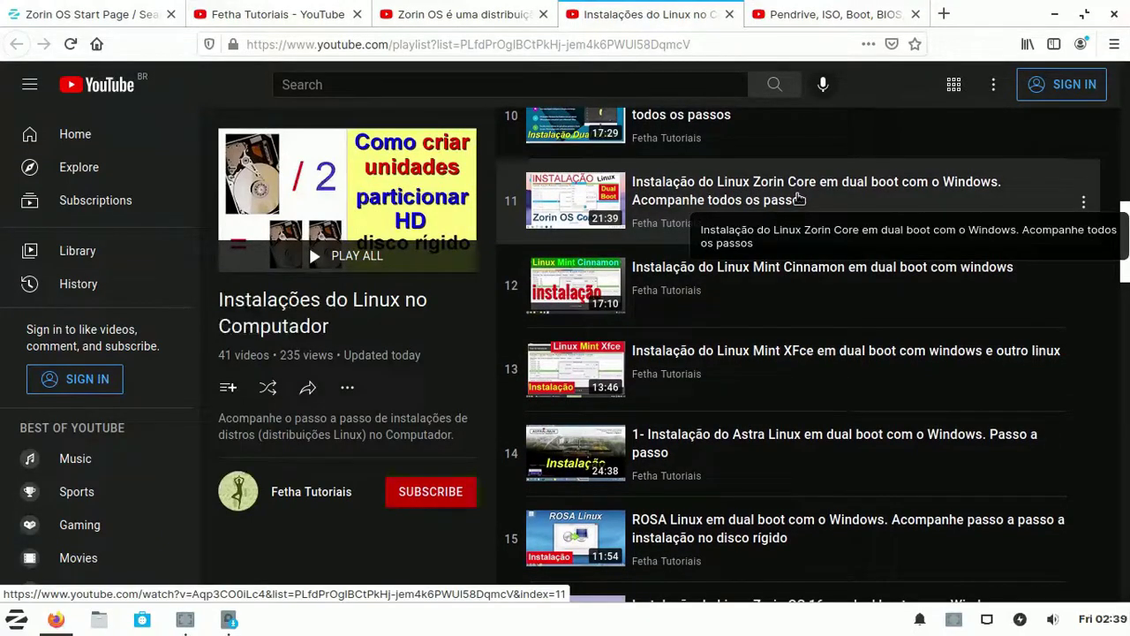
Step: Browse the 26-video Pendrive, ISO, Boot, BIOS playlist, then quit Firefox closing all 5 tabs
{"action": "left_click", "coordinate": [798, 15]}
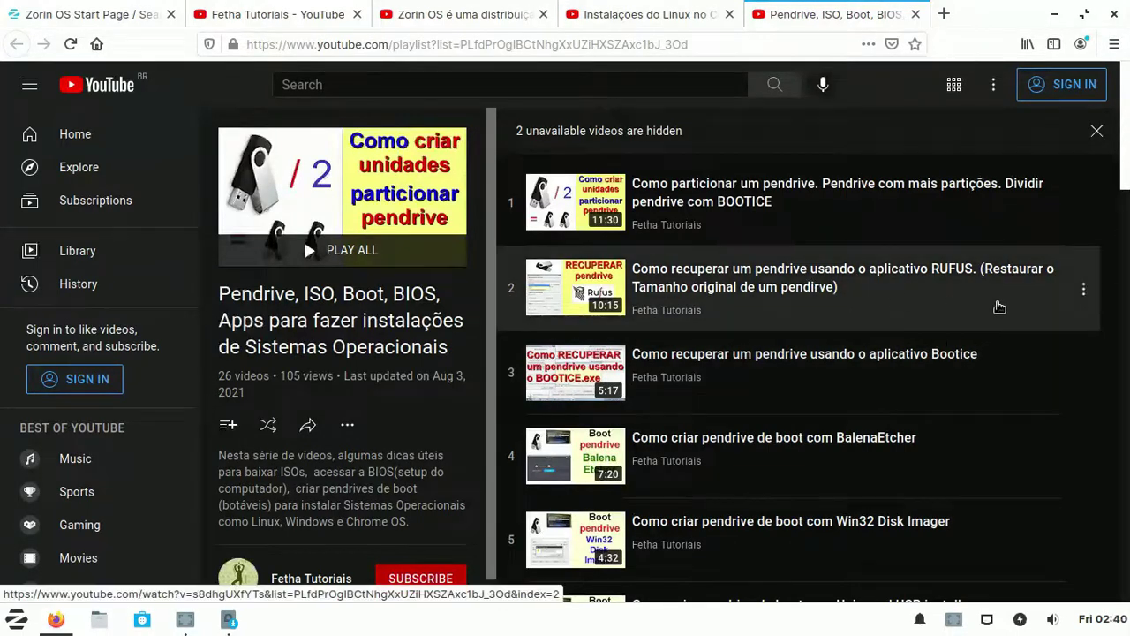
{"action": "scroll", "coordinate": [999, 306], "scroll_direction": "down", "scroll_amount": 5}
{"action": "scroll", "coordinate": [1000, 308], "scroll_direction": "down", "scroll_amount": 8}
{"action": "scroll", "coordinate": [1000, 308], "scroll_direction": "down", "scroll_amount": 3}
{"action": "scroll", "coordinate": [1000, 308], "scroll_direction": "down", "scroll_amount": 3}
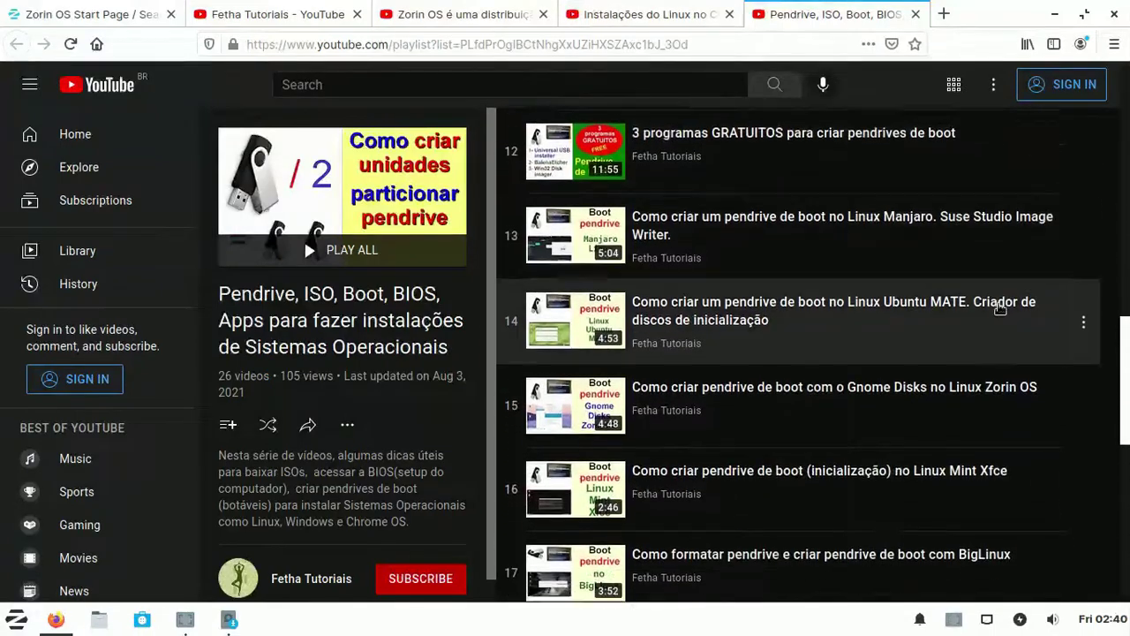
{"action": "scroll", "coordinate": [999, 308], "scroll_direction": "down", "scroll_amount": 2}
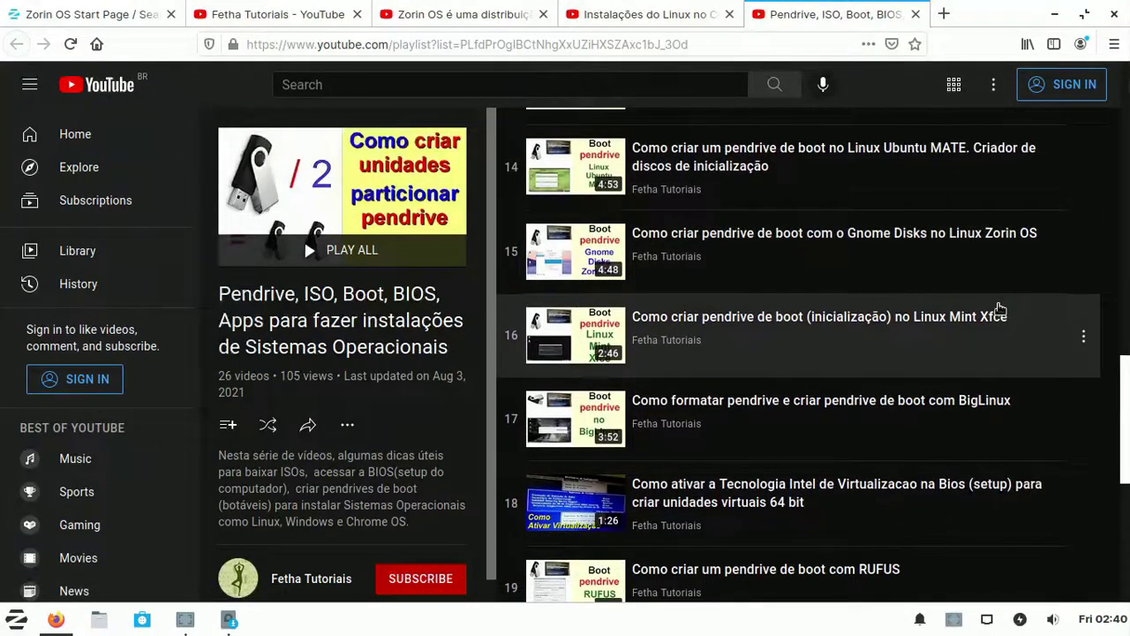
{"action": "scroll", "coordinate": [718, 228], "scroll_direction": "down", "scroll_amount": 5}
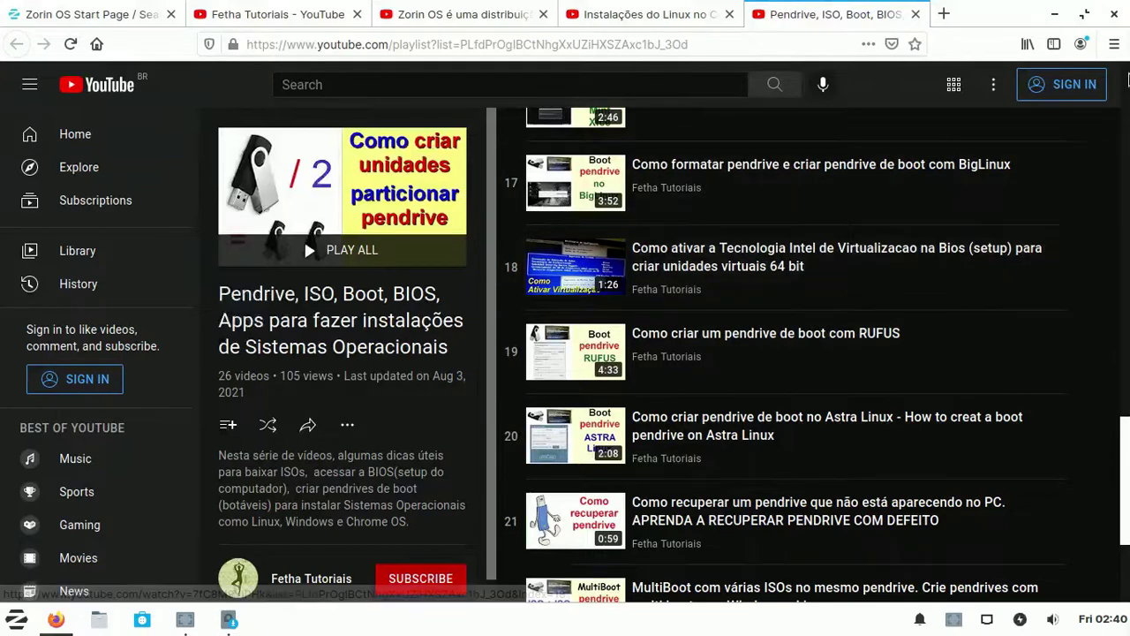
{"action": "left_click", "coordinate": [1117, 15]}
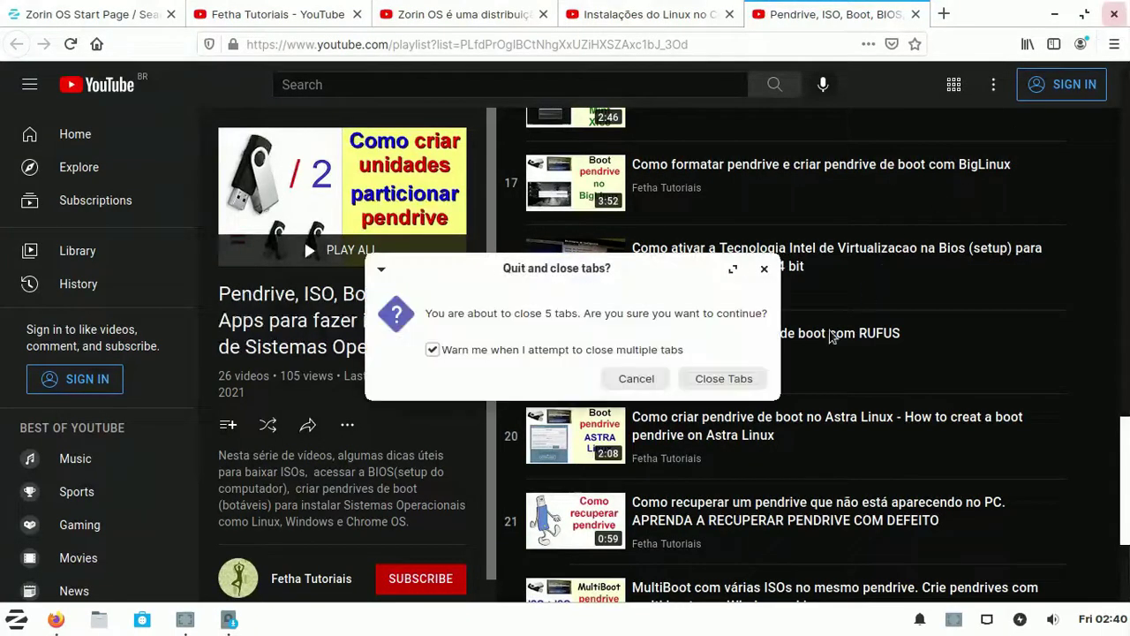
{"action": "left_click", "coordinate": [732, 380]}
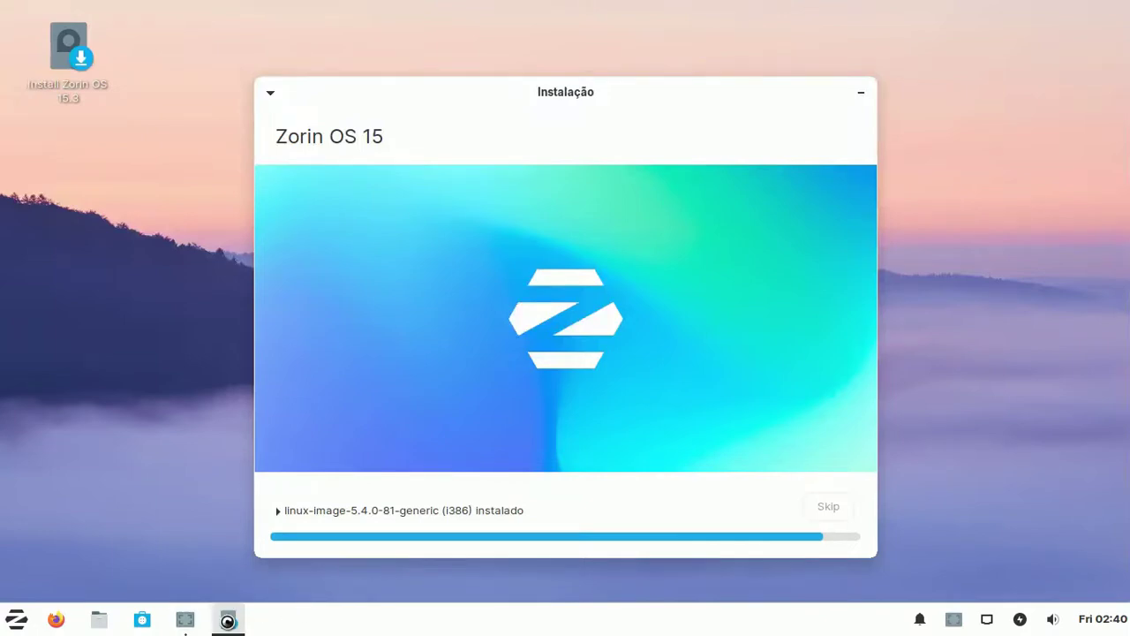
Step: Bring the 'Instalação concluída' dialog forward and open the zorin home folder
{"action": "left_click", "coordinate": [228, 621]}
{"action": "left_click", "coordinate": [228, 621]}
{"action": "left_click", "coordinate": [184, 619]}
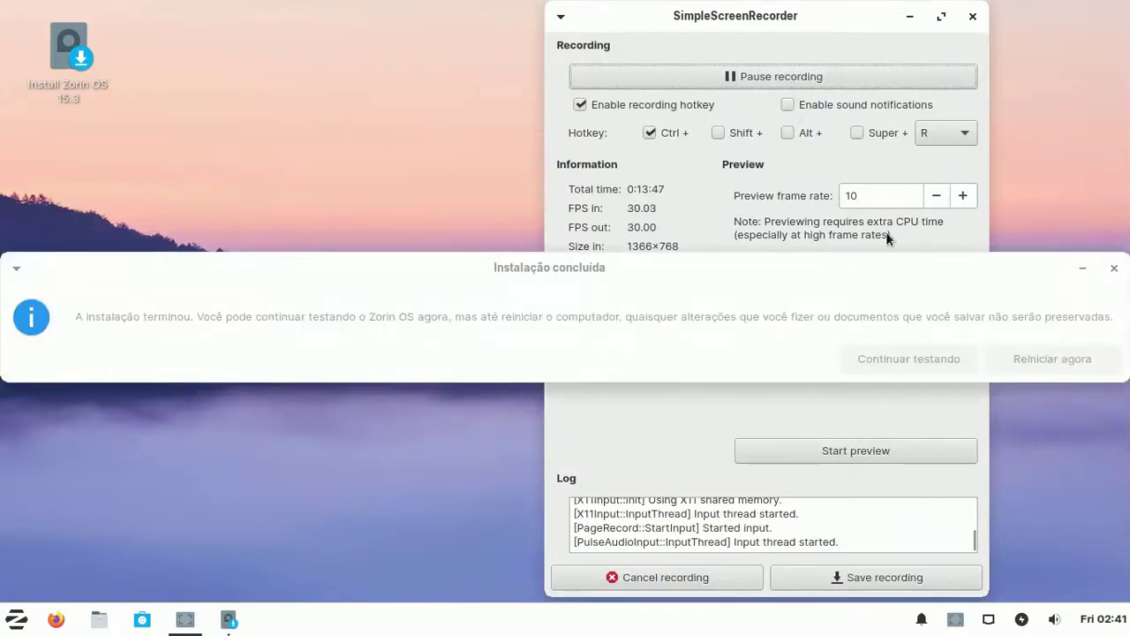
{"action": "left_click", "coordinate": [911, 17]}
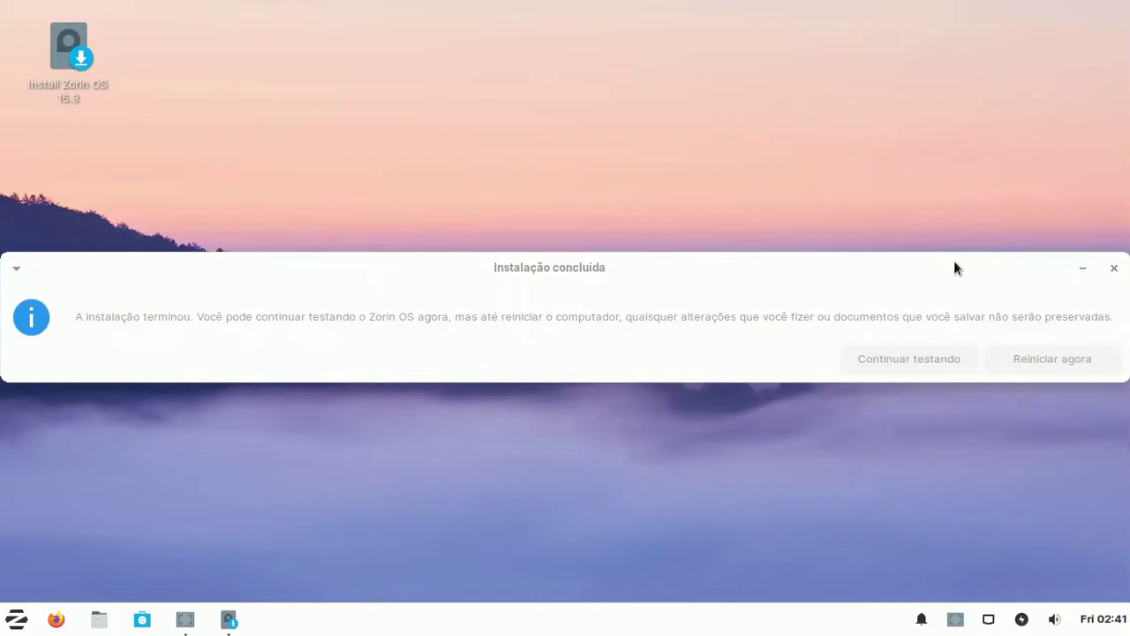
{"action": "left_click", "coordinate": [954, 267]}
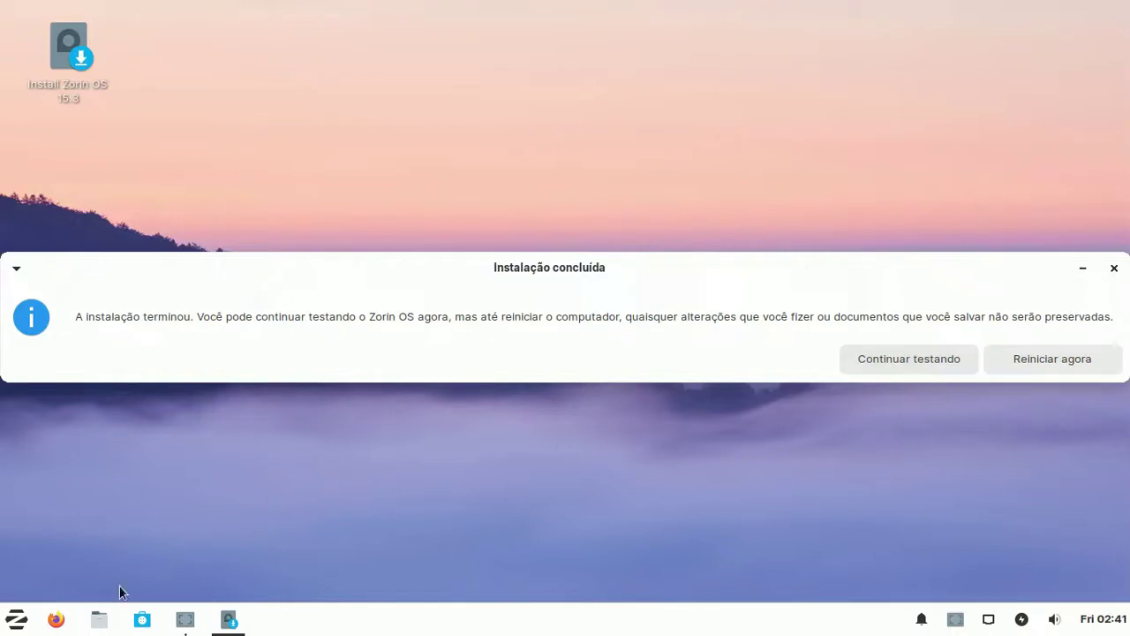
{"action": "left_click", "coordinate": [101, 620]}
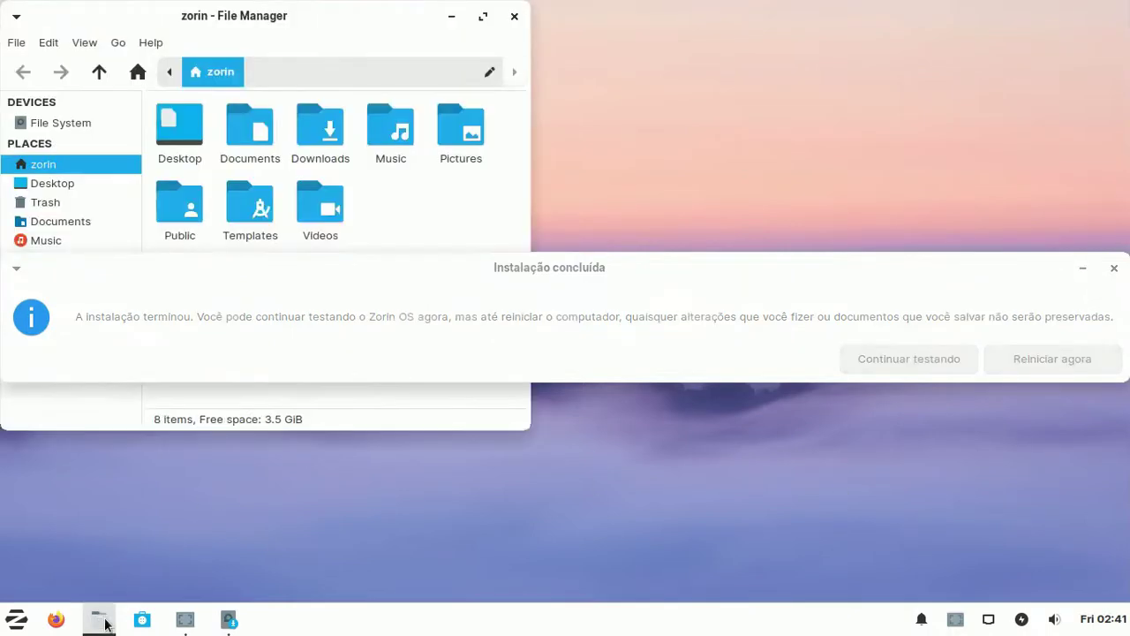
Step: Open Videos in Files, choose 'Continuar testando', and save the SimpleScreenRecorder recording
{"action": "left_click_drag", "start_coordinate": [392, 20], "coordinate": [540, 3]}
{"action": "double_click", "coordinate": [664, 131]}
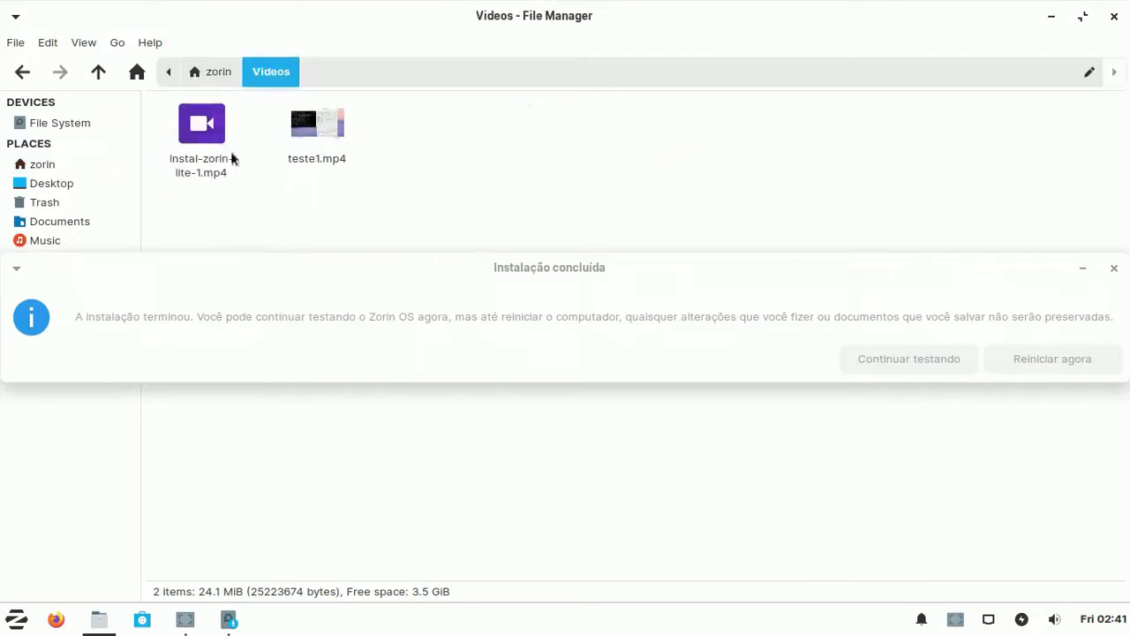
{"action": "left_click_drag", "start_coordinate": [610, 262], "coordinate": [616, 211]}
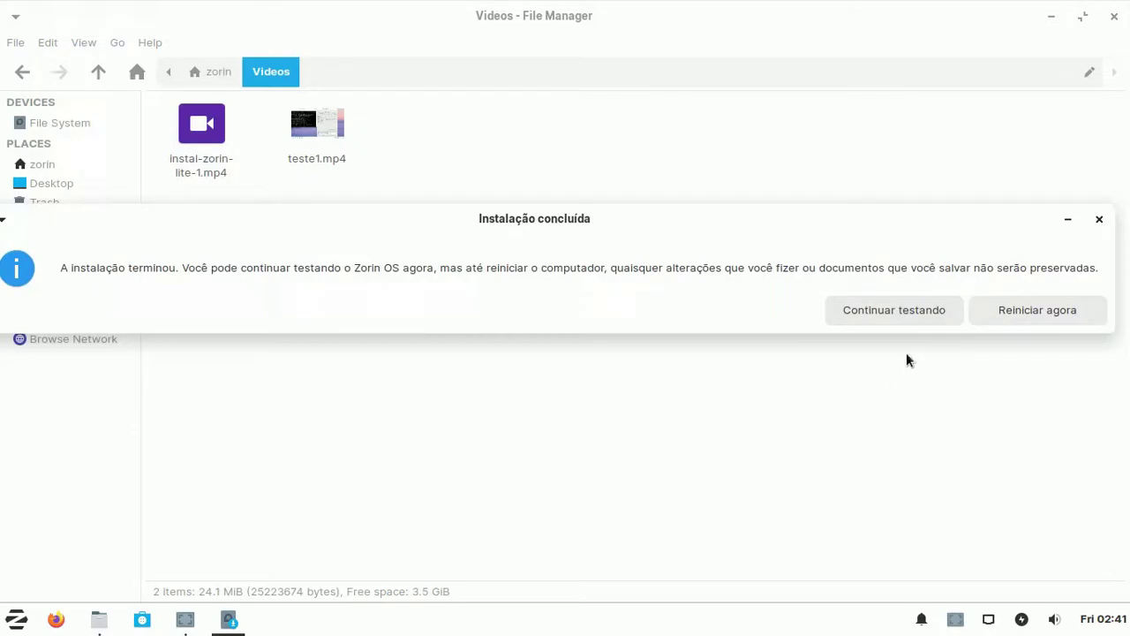
{"action": "left_click", "coordinate": [897, 310]}
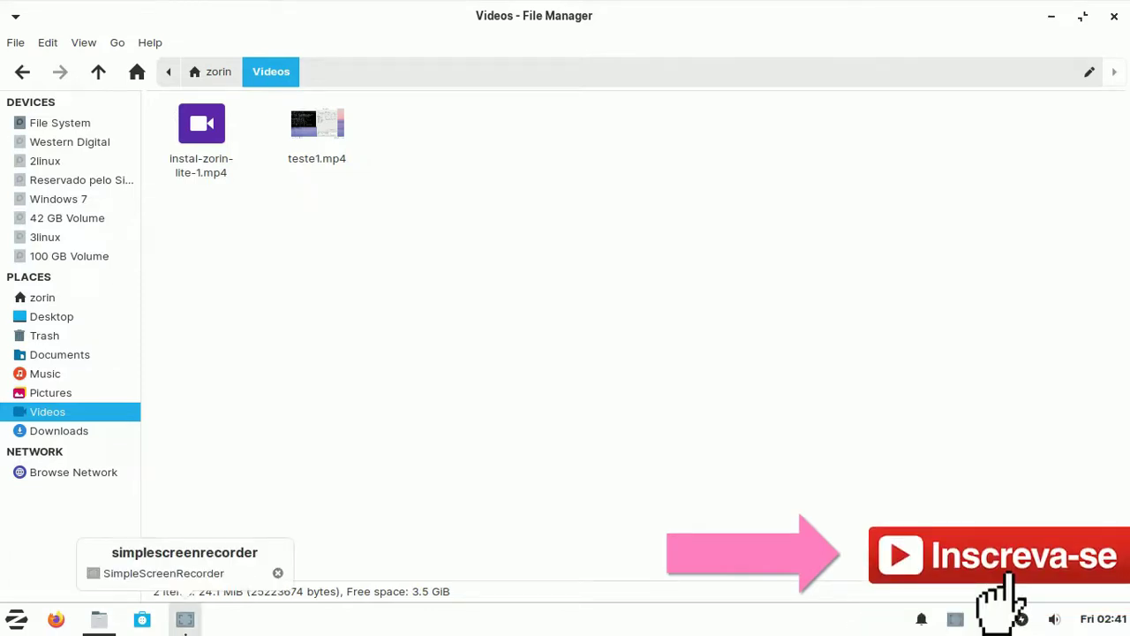
{"action": "left_click", "coordinate": [184, 619]}
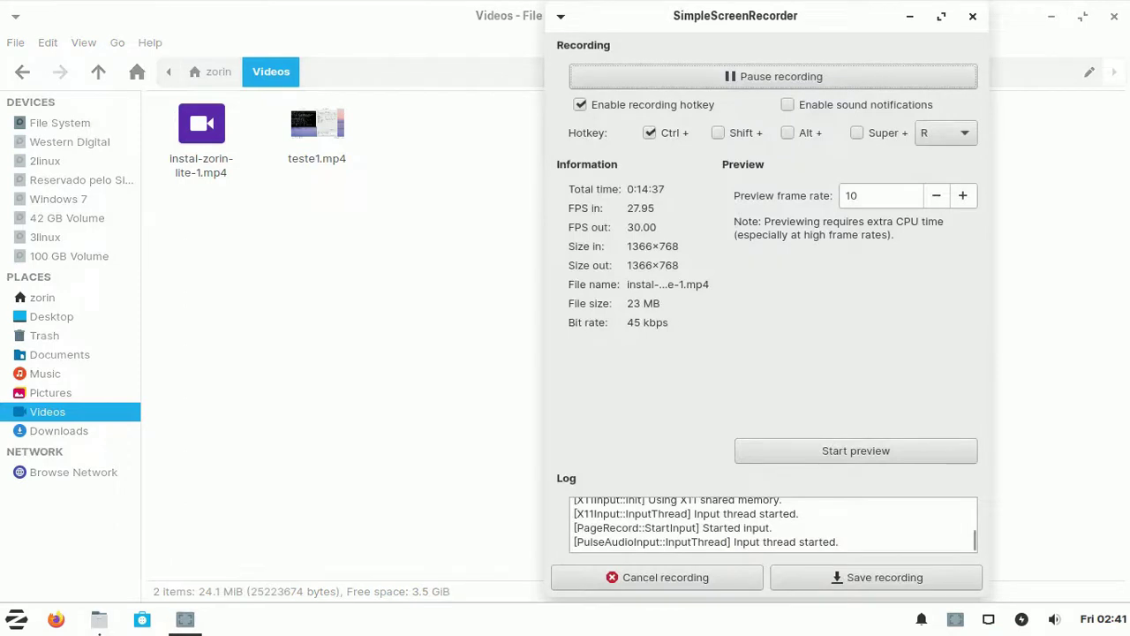
{"action": "left_click", "coordinate": [879, 574]}
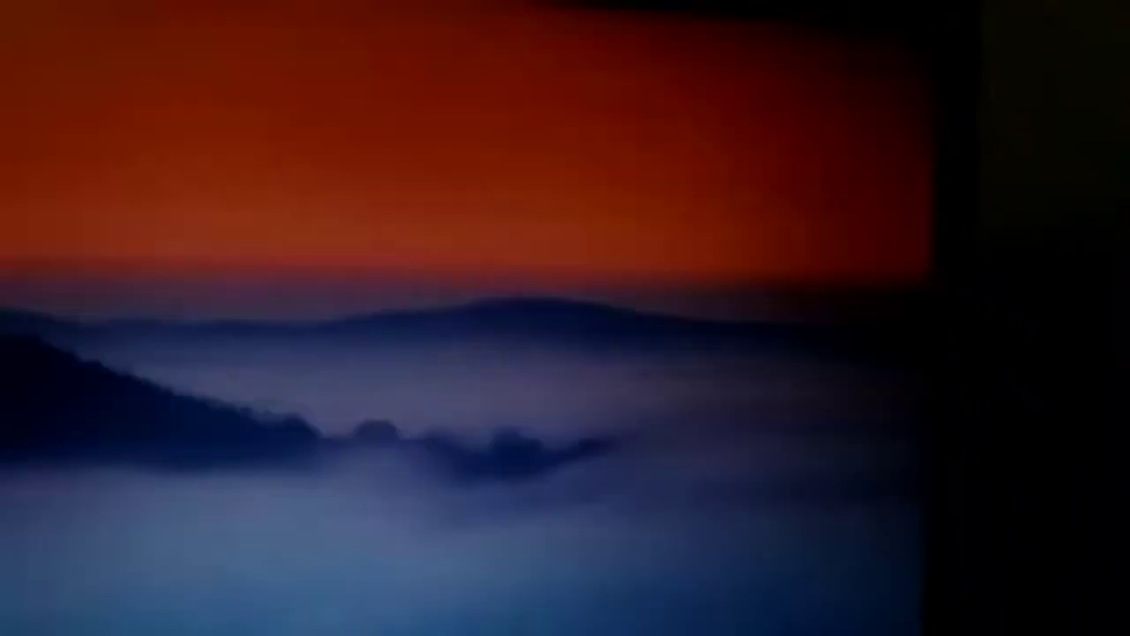
Step: Restart via Ctrl+Alt+Delete, boot 'Zorin' from GRUB, and log in to the installed desktop
{"action": "key", "text": "ctrl+alt+Delete"}
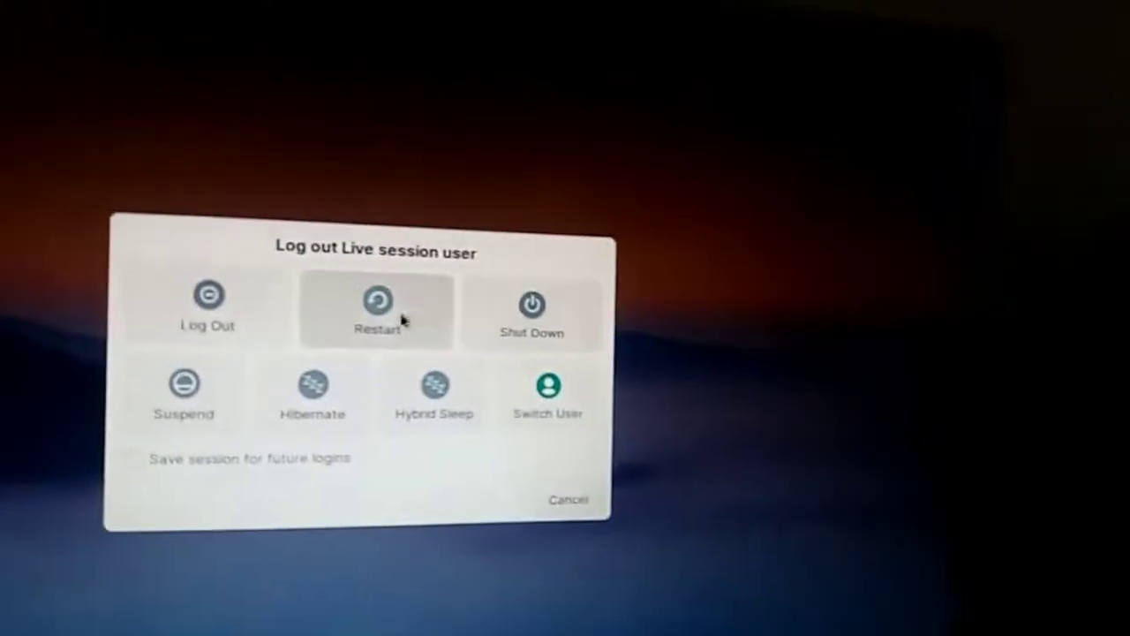
{"action": "left_click", "coordinate": [474, 323]}
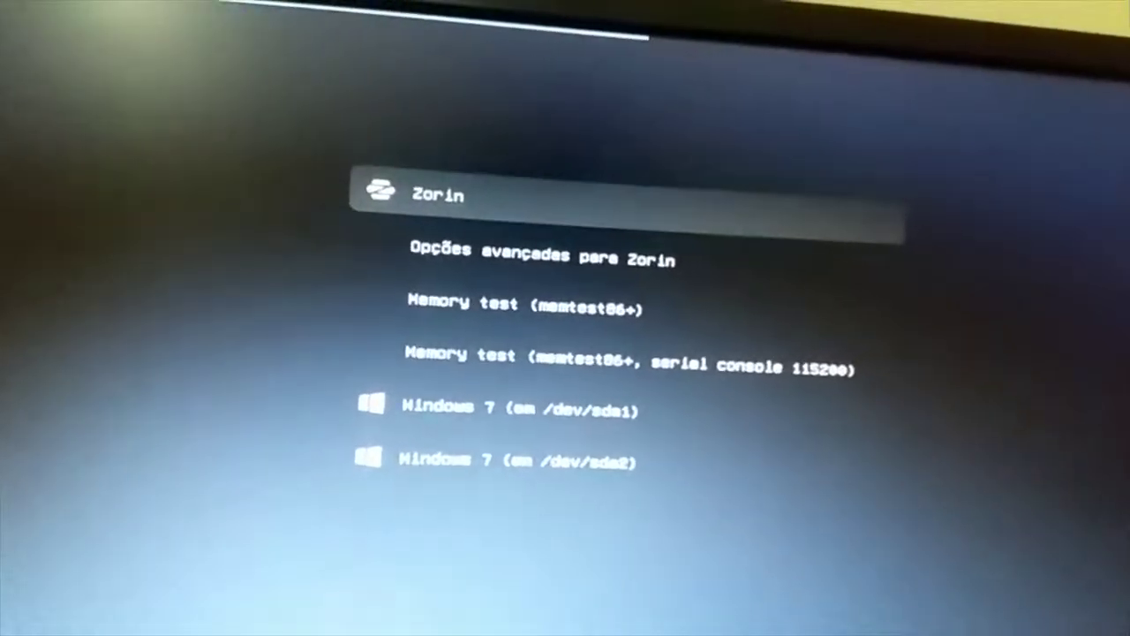
{"action": "key", "text": "Return"}
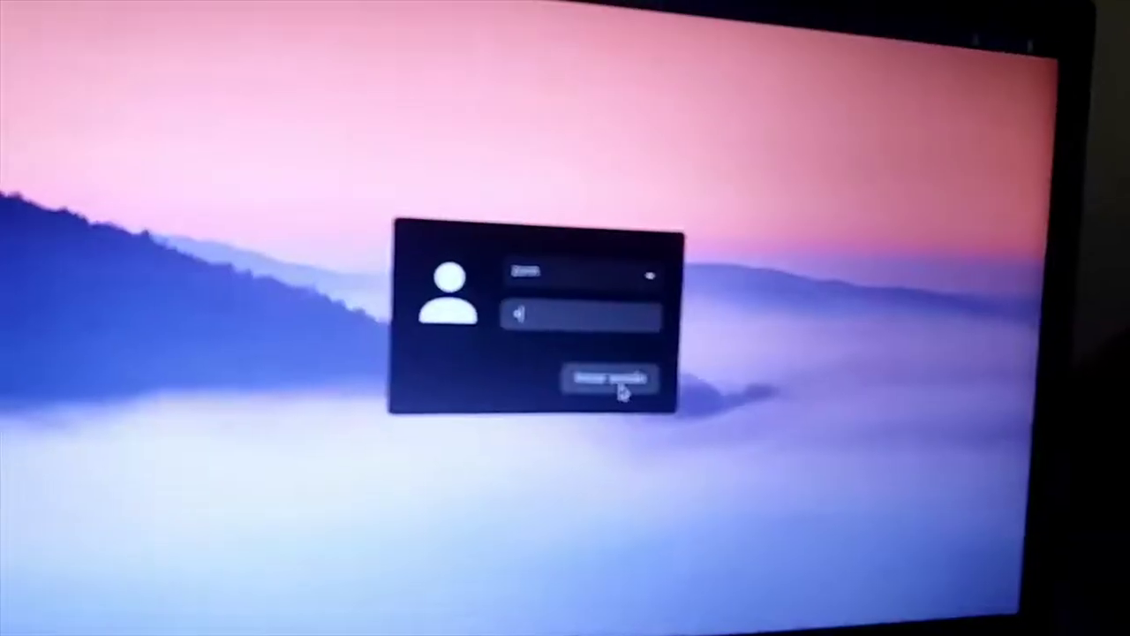
{"action": "left_click", "coordinate": [626, 387]}
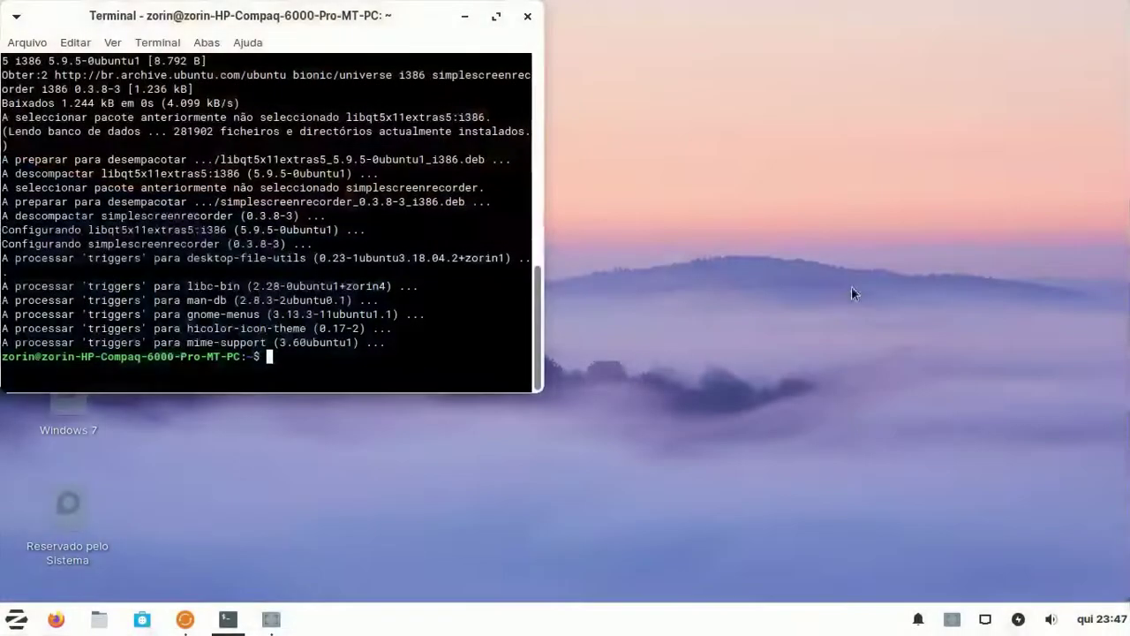
Step: Reveal the terminal and select the 470M used memory and swap figures in free -h
{"action": "left_click", "coordinate": [271, 619]}
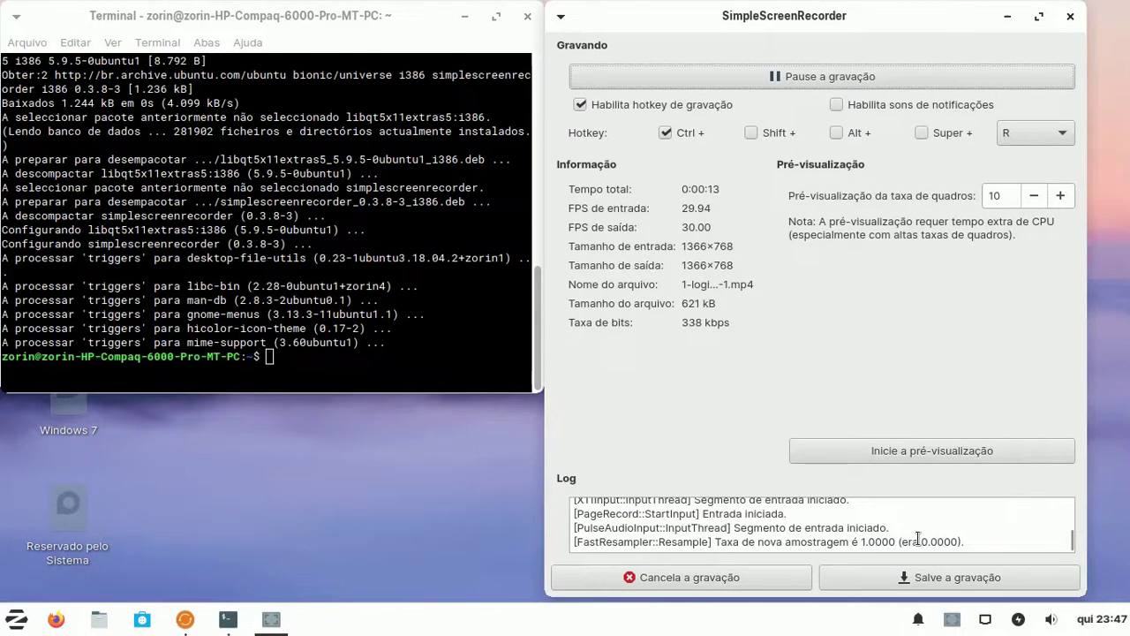
{"action": "left_click", "coordinate": [1008, 16]}
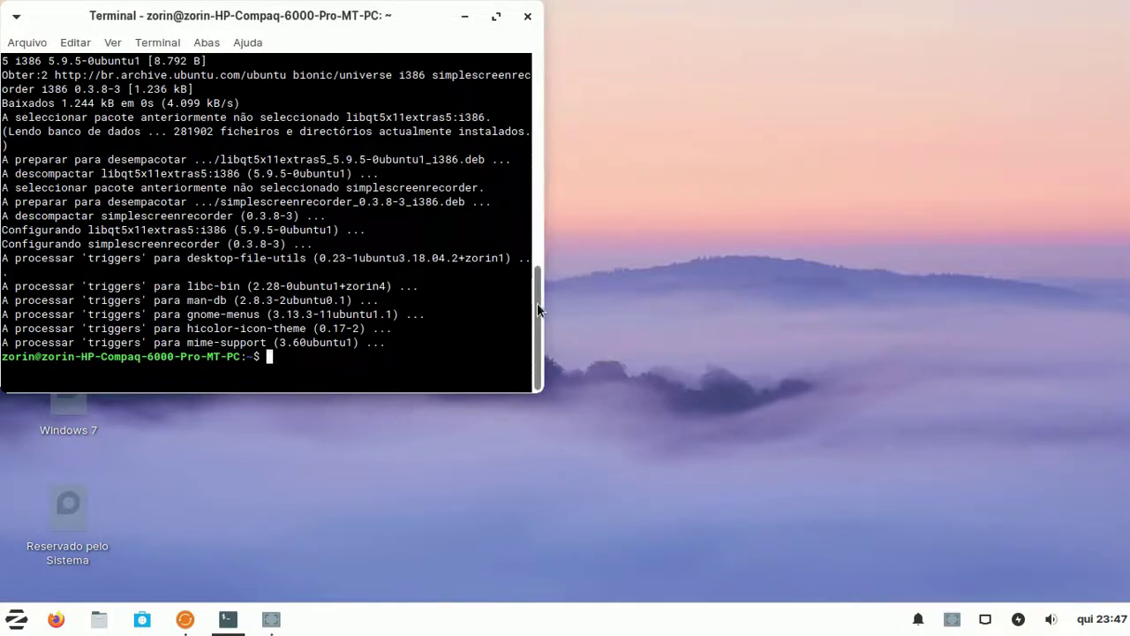
{"action": "left_click_drag", "start_coordinate": [534, 309], "coordinate": [549, 85]}
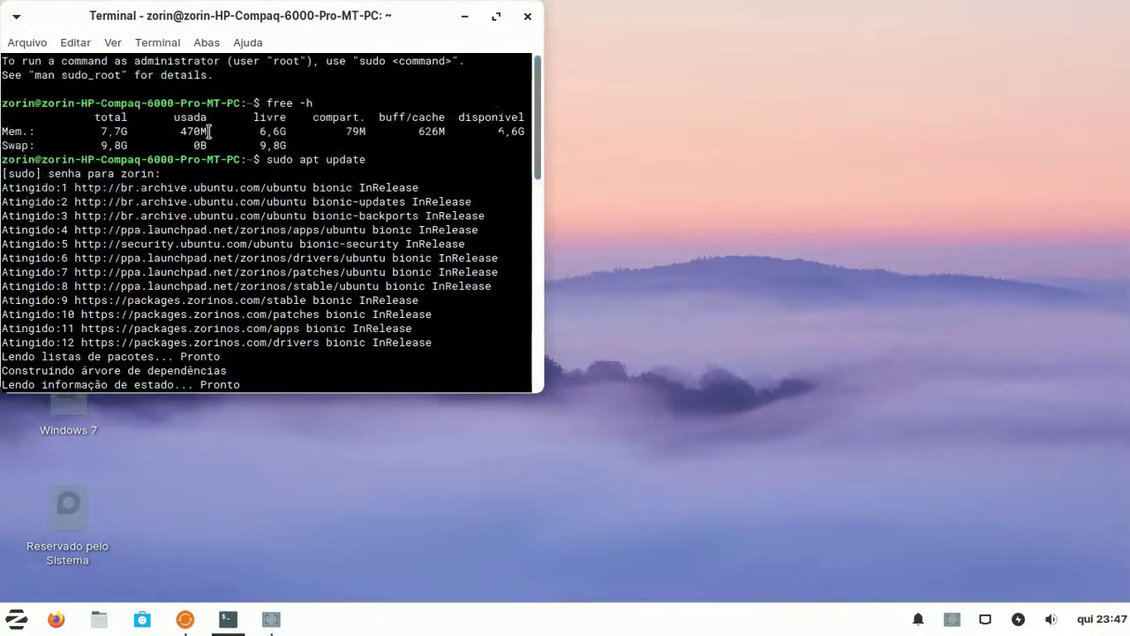
{"action": "left_click_drag", "start_coordinate": [214, 131], "coordinate": [180, 131]}
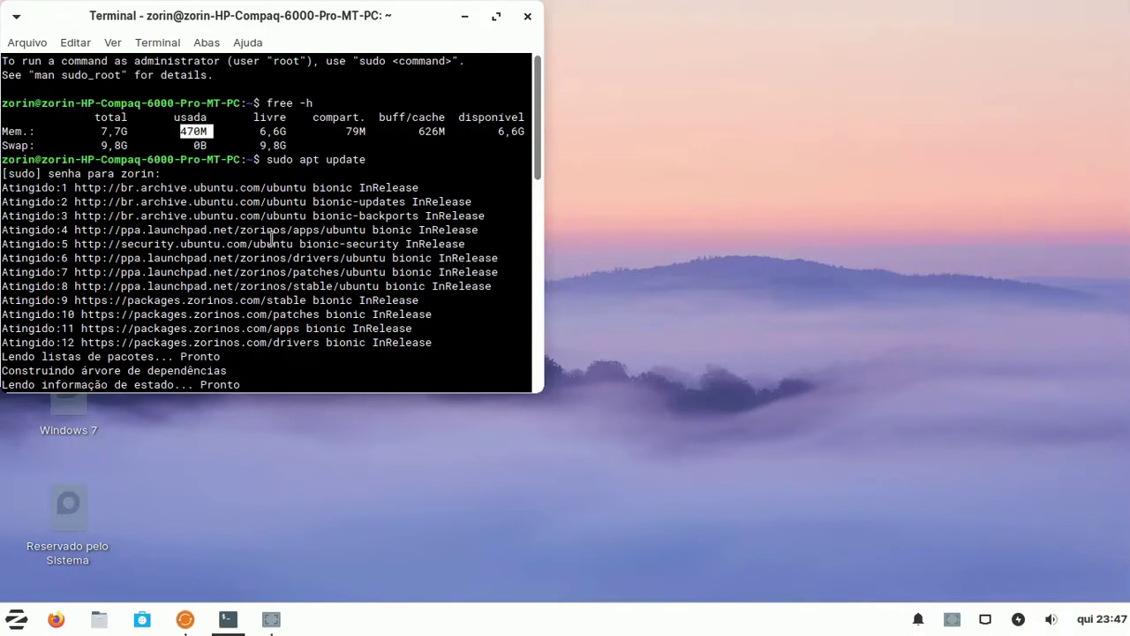
{"action": "left_click_drag", "start_coordinate": [131, 145], "coordinate": [110, 139]}
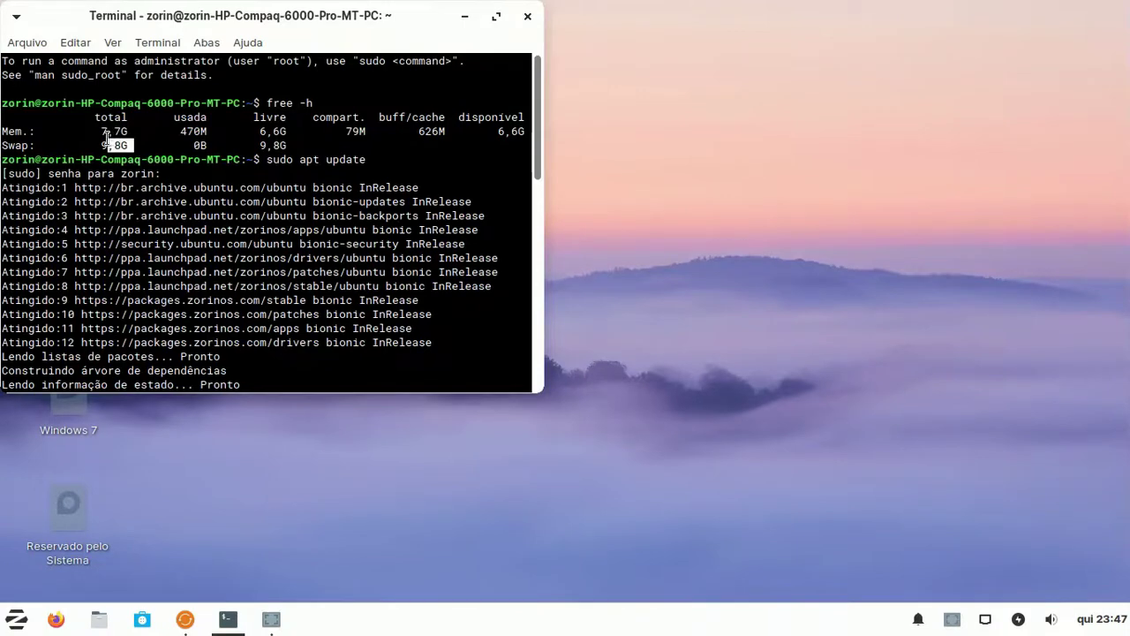
Step: Run 'sudo apt install simplescreenrecorder', confirm with S, and close the terminal
{"action": "type", "text": "sudo apt install simplescreenrecorder"}
{"action": "key", "text": "Return"}
{"action": "type", "text": "S"}
{"action": "key", "text": "Return"}
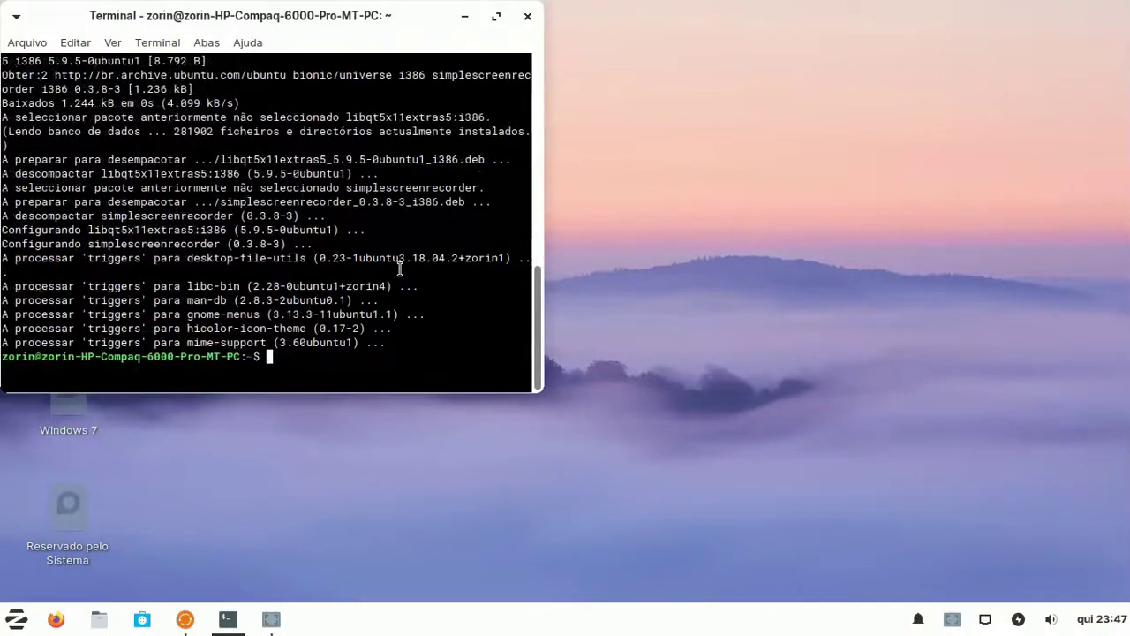
{"action": "left_click", "coordinate": [525, 16]}
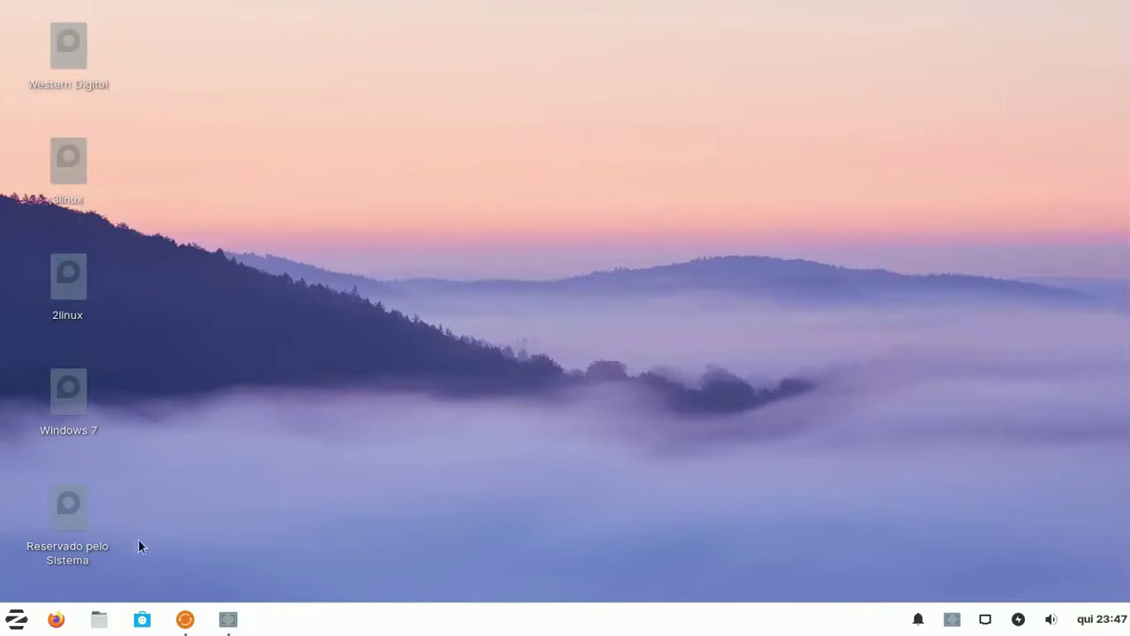
Step: Open Files on the home folder, move the window, and widen the sidebar
{"action": "left_click", "coordinate": [99, 619]}
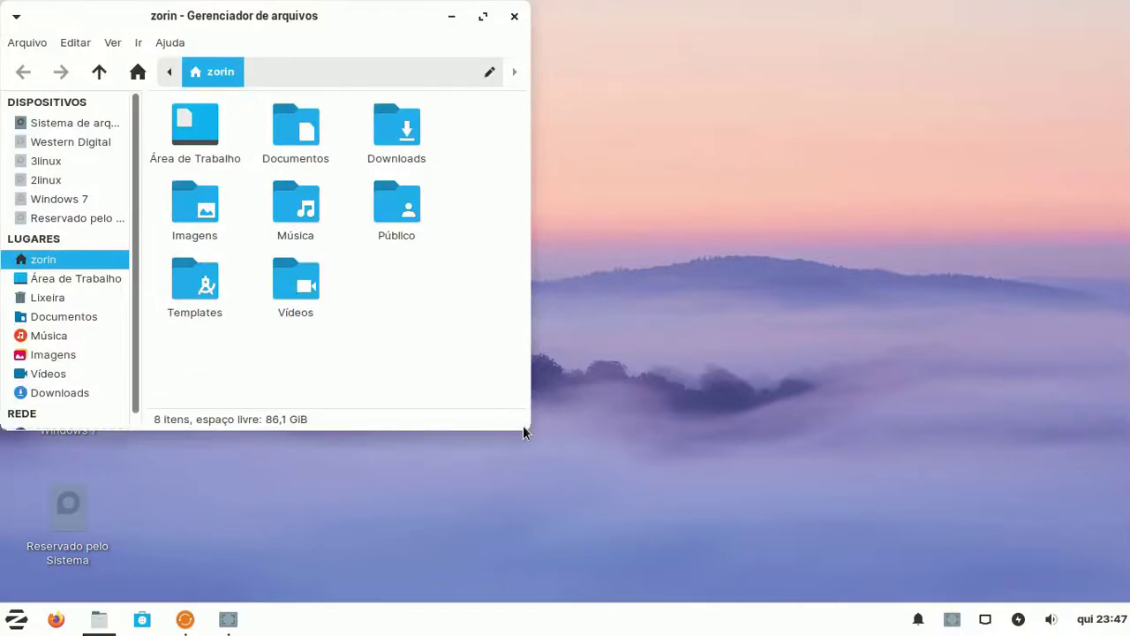
{"action": "left_click_drag", "start_coordinate": [375, 32], "coordinate": [490, 82]}
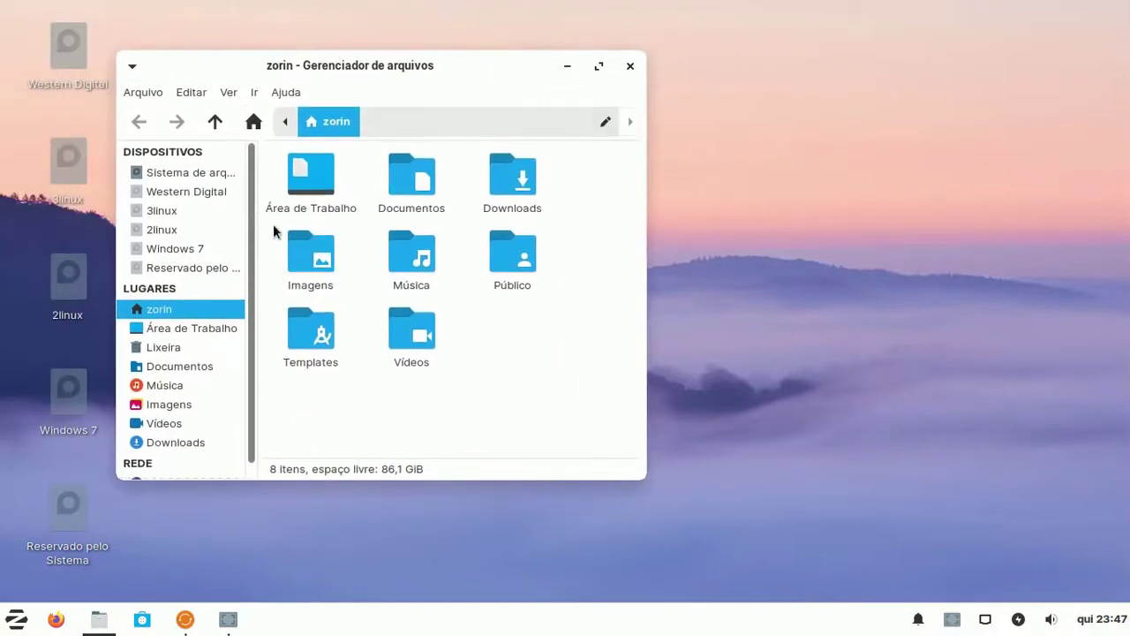
{"action": "left_click_drag", "start_coordinate": [256, 239], "coordinate": [314, 257]}
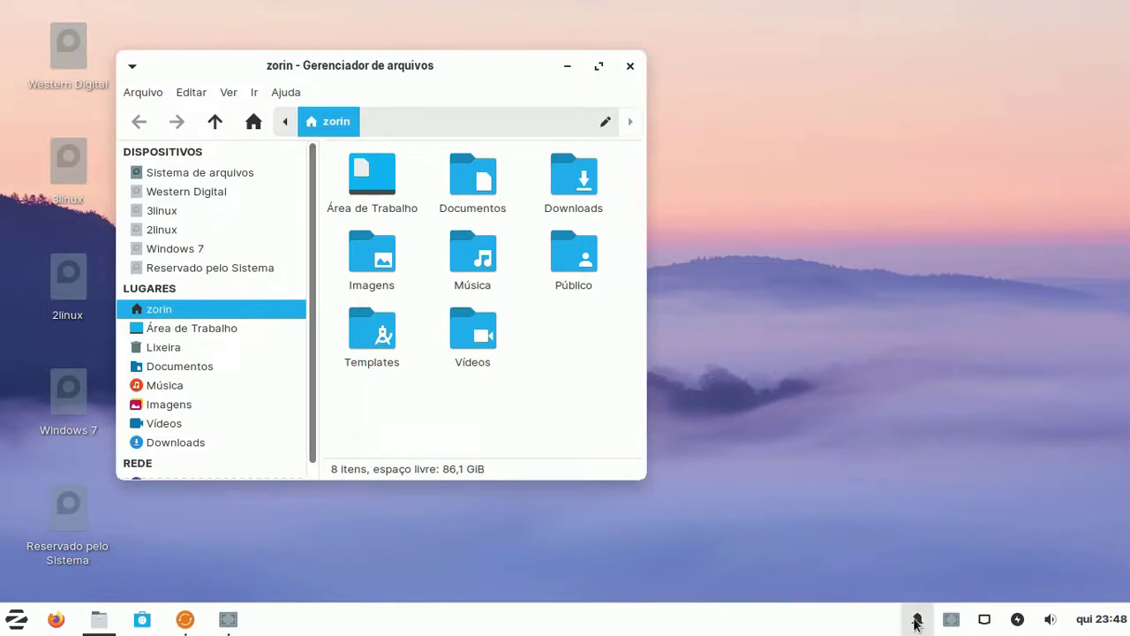
Step: Check and dismiss the pending software updates, then open the recorder options to save
{"action": "left_click", "coordinate": [189, 624]}
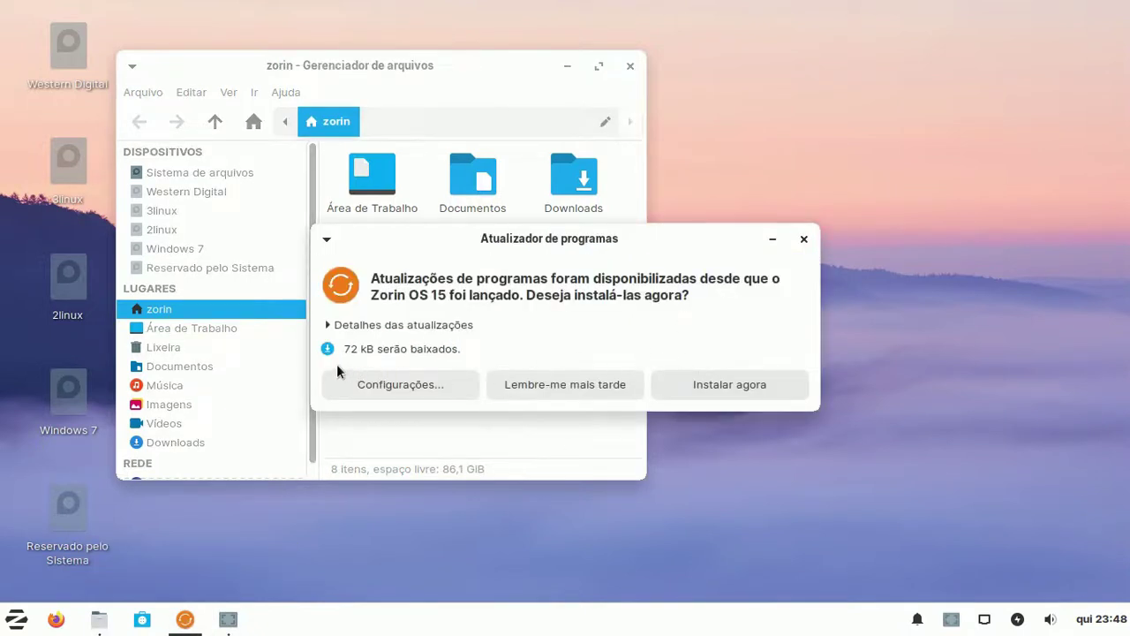
{"action": "left_click", "coordinate": [772, 240]}
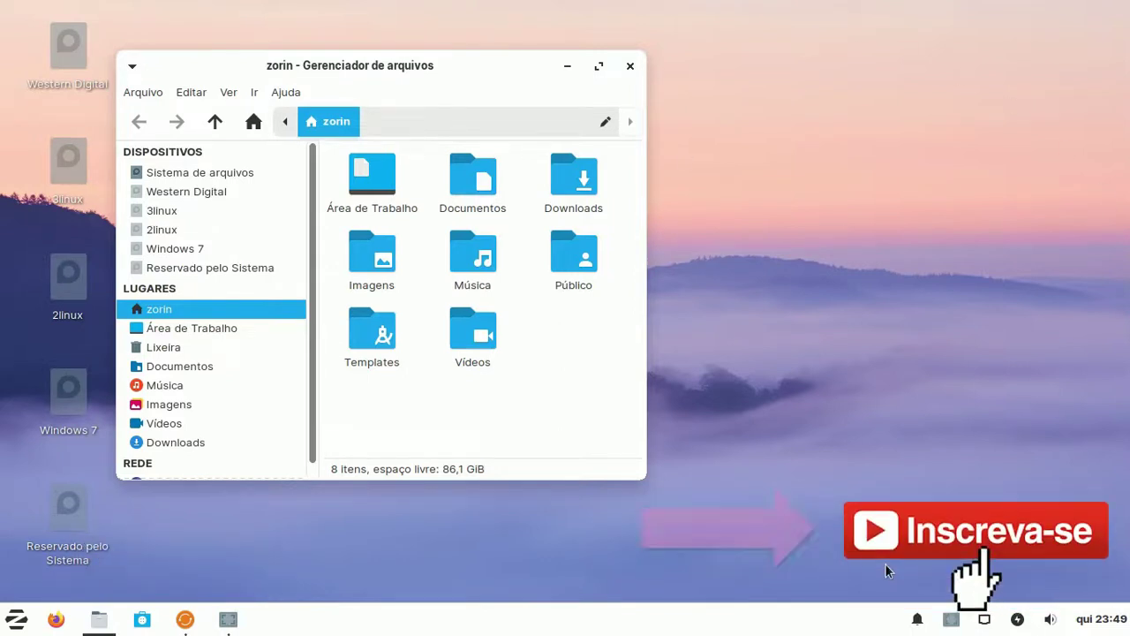
{"action": "left_click", "coordinate": [953, 621]}
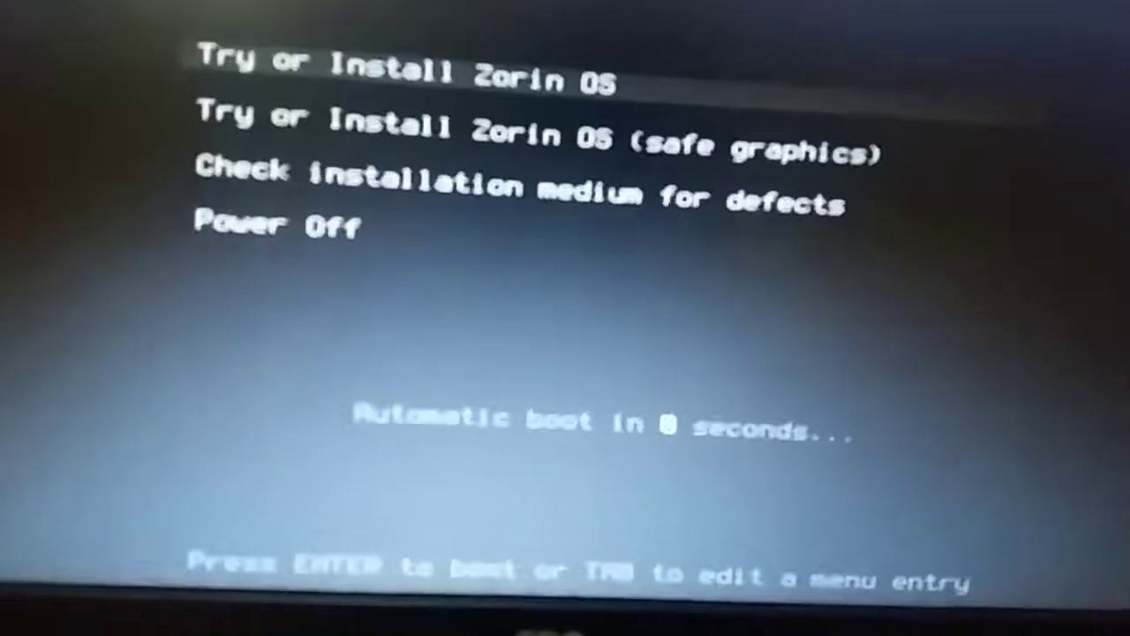
Step: Halt the boot countdown and boot the 'Try or Install Zorin OS' live entry
{"action": "key", "text": "Down"}
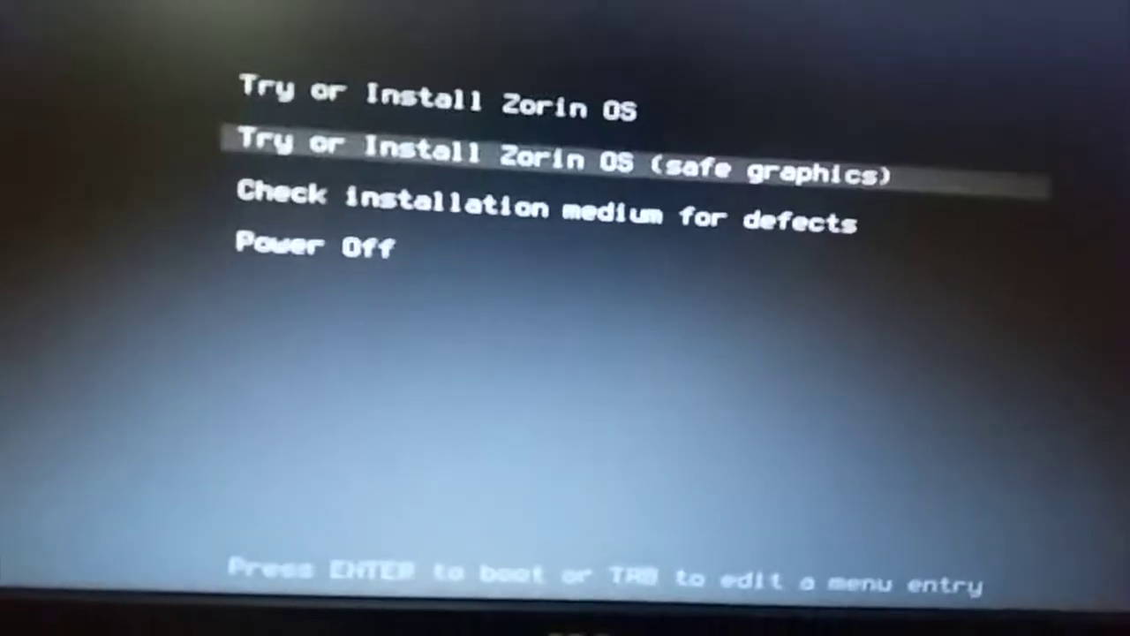
{"action": "key", "text": "Up"}
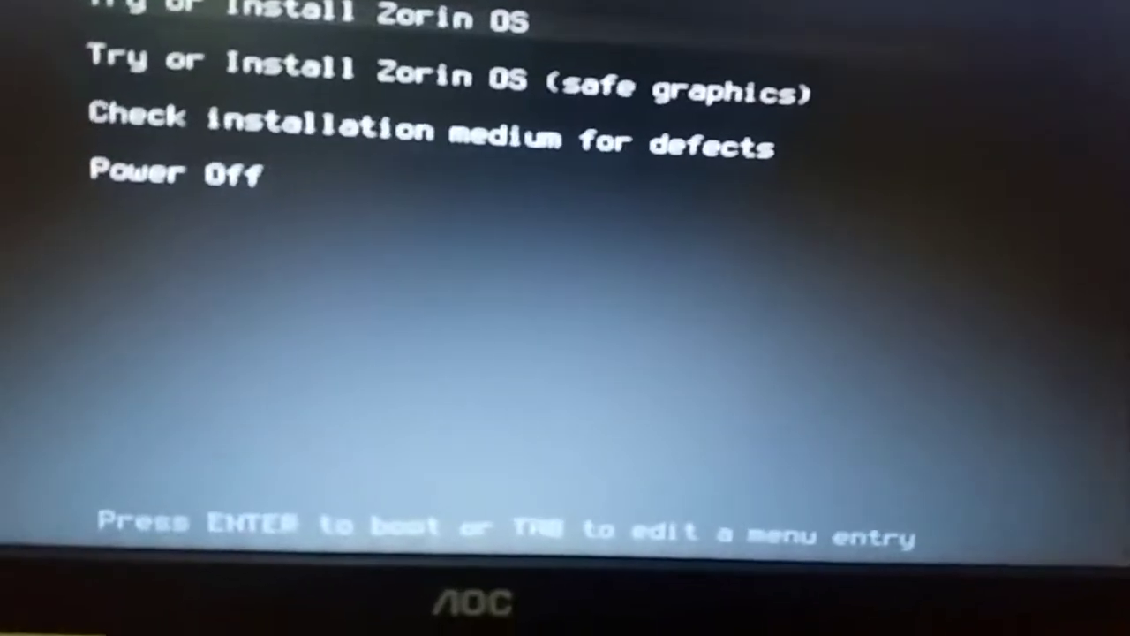
{"action": "key", "text": "Return"}
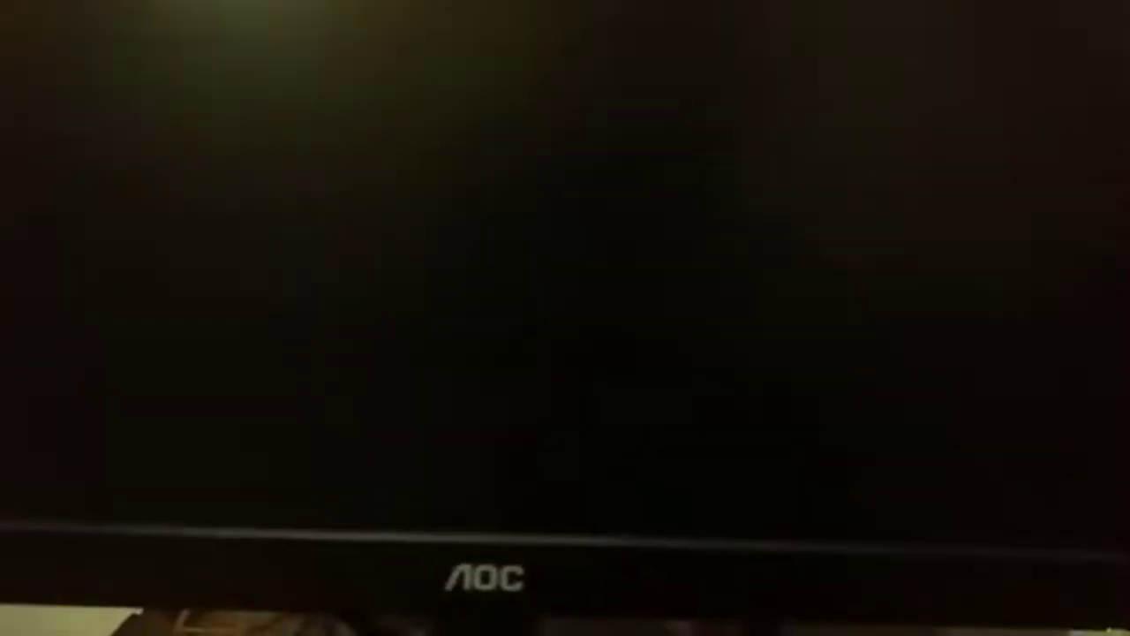